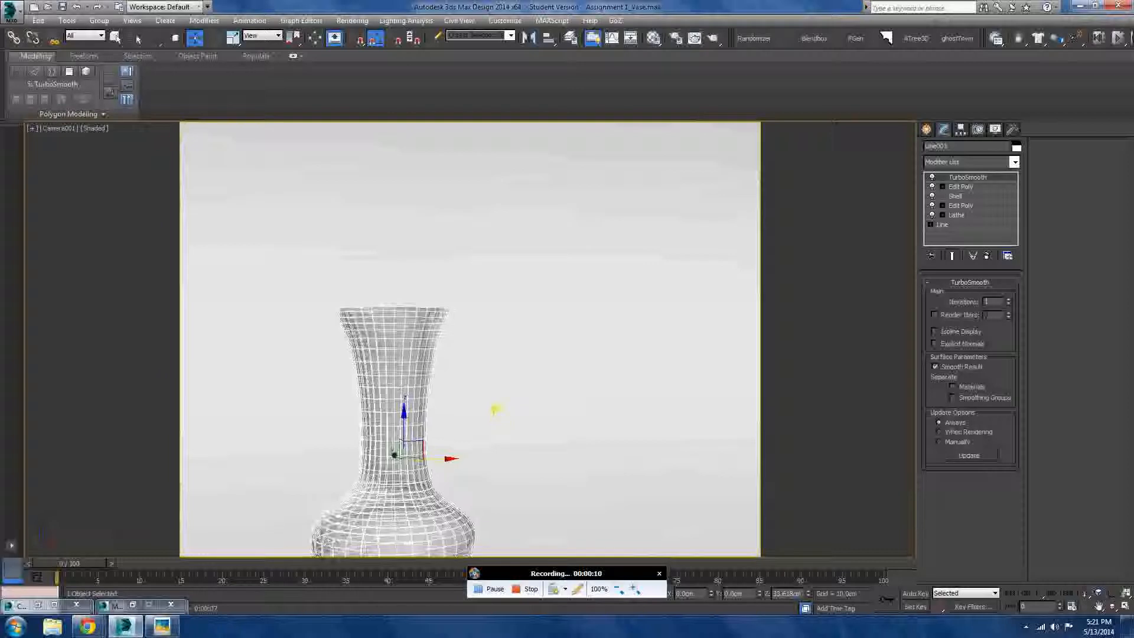
Leave the camera view, hide every object except the vase, and select the vase in the Front view
{"action": "key", "text": "u"}
{"action": "scroll", "coordinate": [493, 408], "scroll_direction": "down", "scroll_amount": 3}
{"action": "middle_click_drag", "start_coordinate": [457, 374], "coordinate": [490, 405], "text": "alt"}
{"action": "scroll", "coordinate": [489, 404], "scroll_direction": "down", "scroll_amount": 8}
{"action": "scroll", "coordinate": [489, 404], "scroll_direction": "up", "scroll_amount": 4}
{"action": "left_click", "coordinate": [291, 477]}
{"action": "key", "text": "Delete"}
{"action": "left_click", "coordinate": [485, 394]}
{"action": "middle_click_drag", "start_coordinate": [486, 394], "coordinate": [520, 366], "text": "alt"}
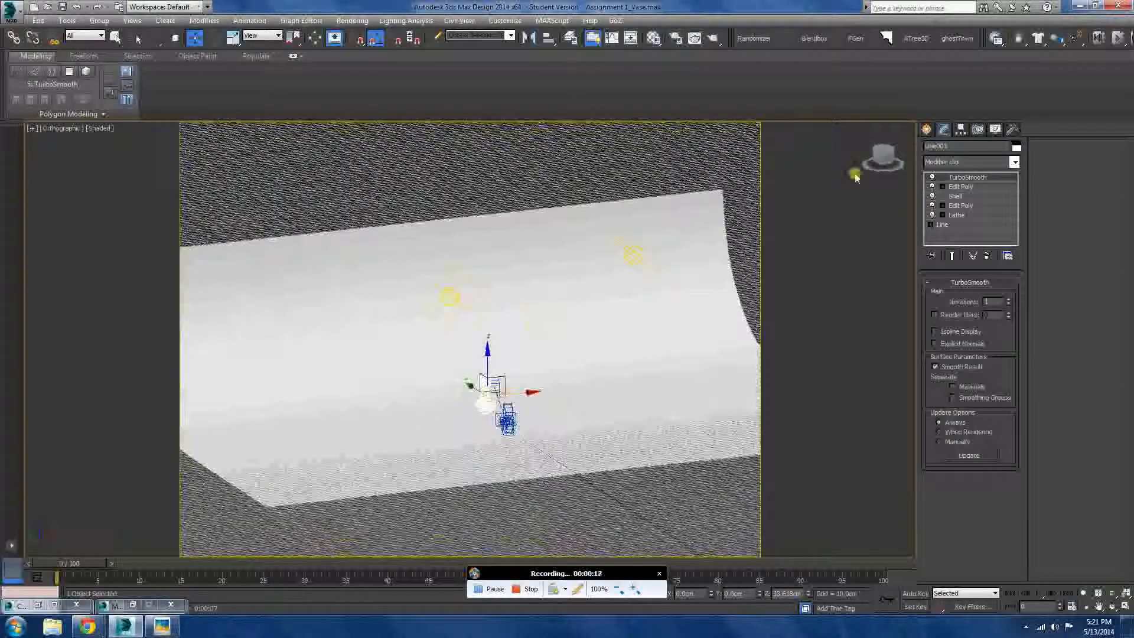
{"action": "left_click", "coordinate": [892, 158]}
{"action": "right_click", "coordinate": [477, 395]}
{"action": "left_click", "coordinate": [518, 354]}
{"action": "left_click", "coordinate": [513, 473]}
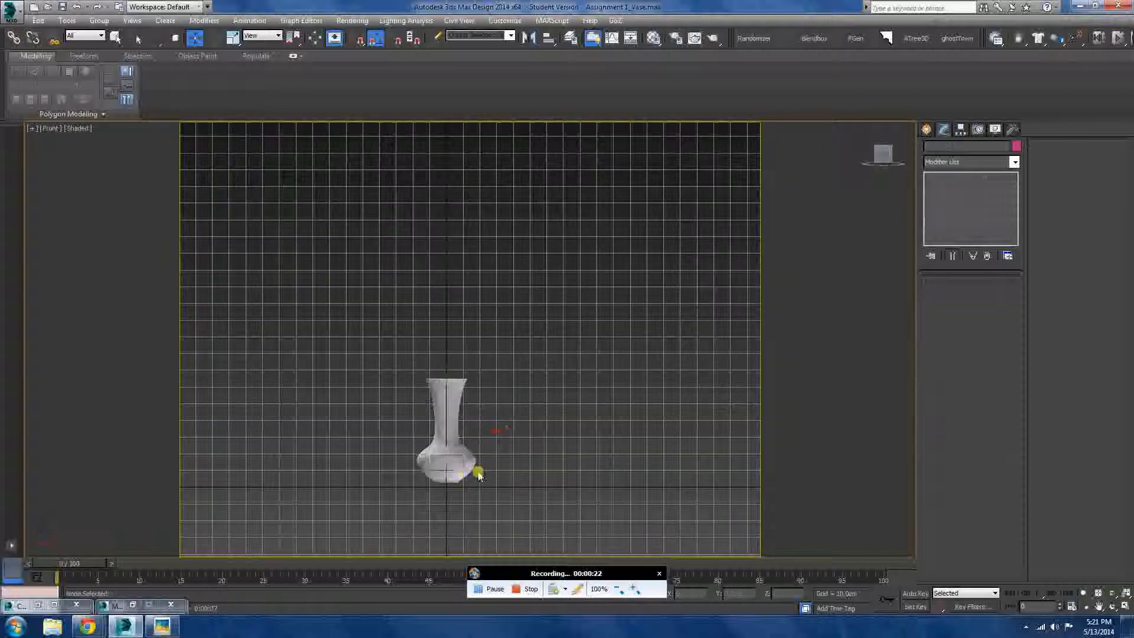
{"action": "scroll", "coordinate": [458, 469], "scroll_direction": "up", "scroll_amount": 8}
{"action": "left_click", "coordinate": [459, 470]}
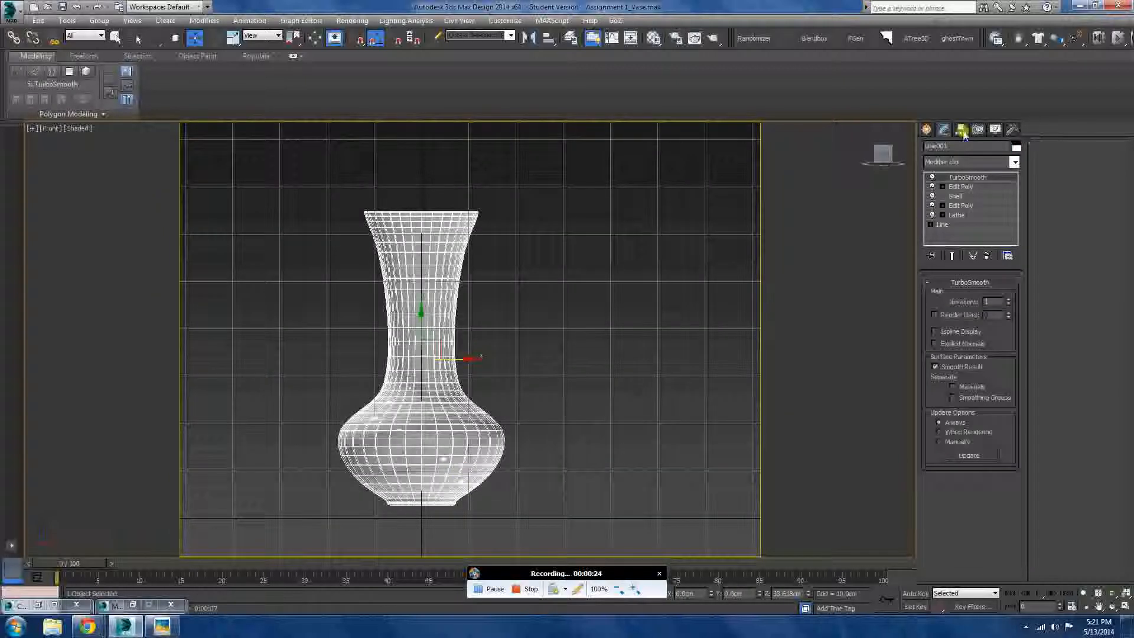
{"action": "left_click", "coordinate": [925, 129]}
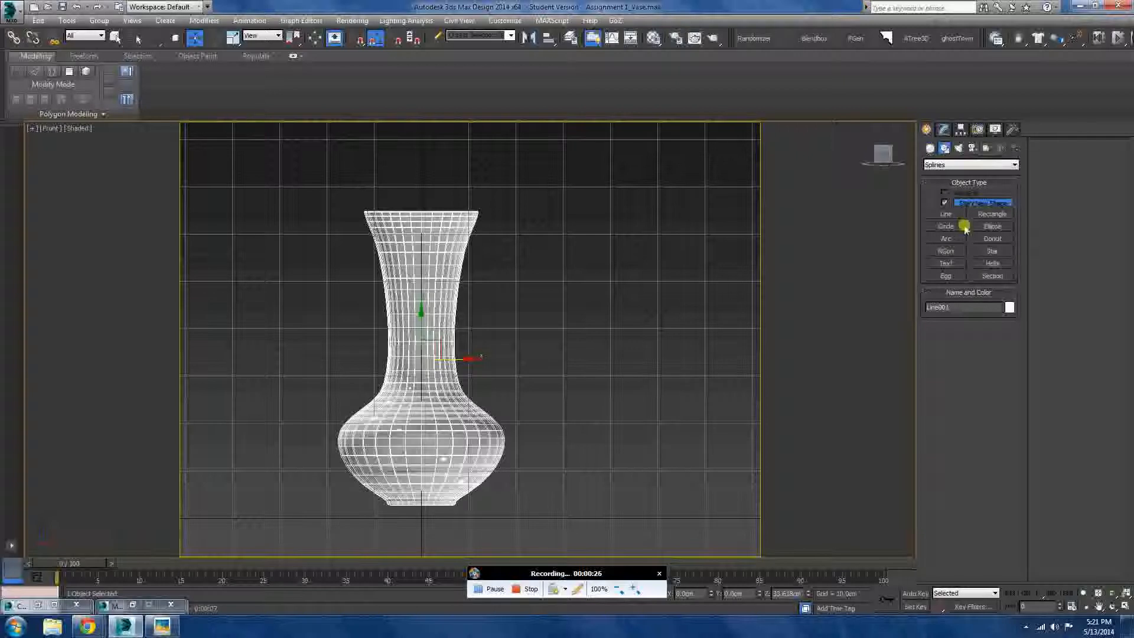
{"action": "left_click", "coordinate": [946, 214]}
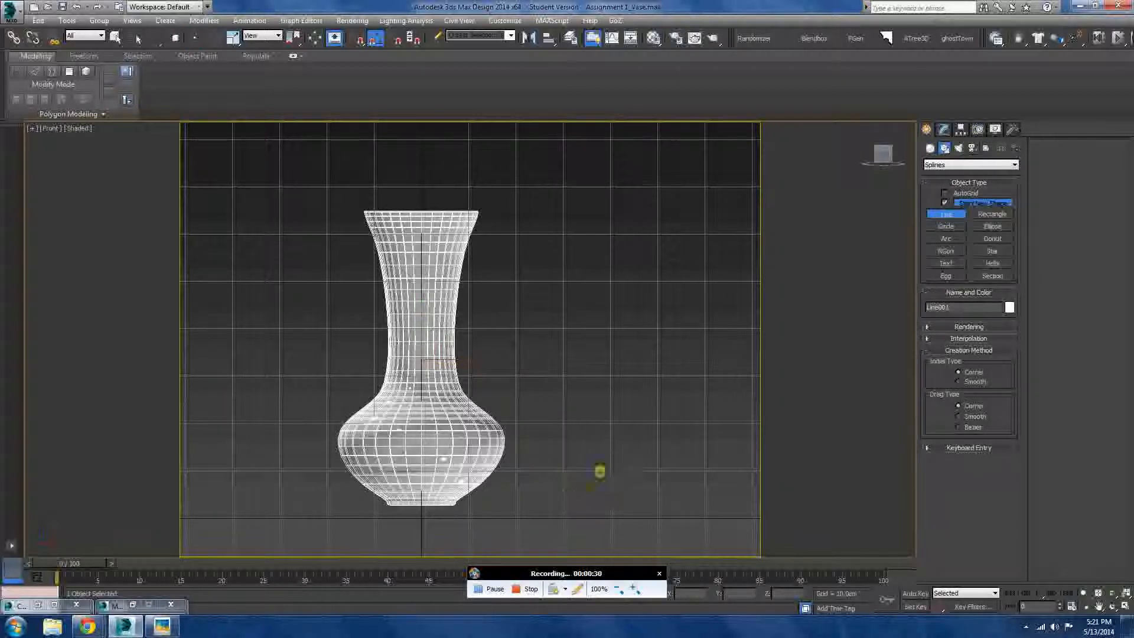
{"action": "middle_click_drag", "start_coordinate": [612, 471], "coordinate": [529, 463]}
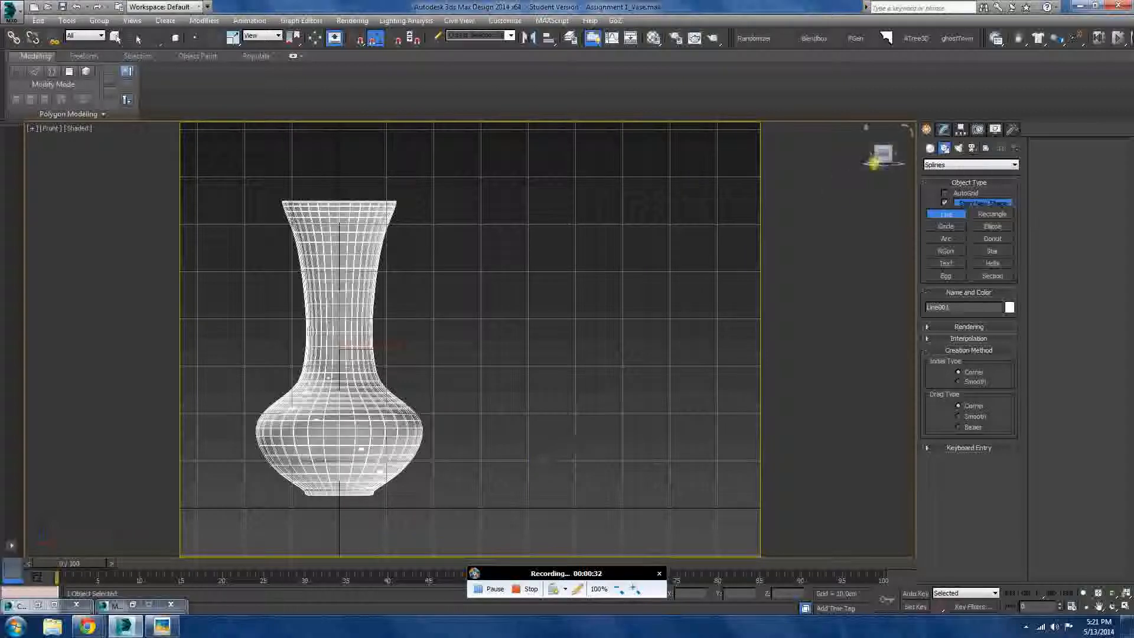
{"action": "left_click", "coordinate": [873, 154]}
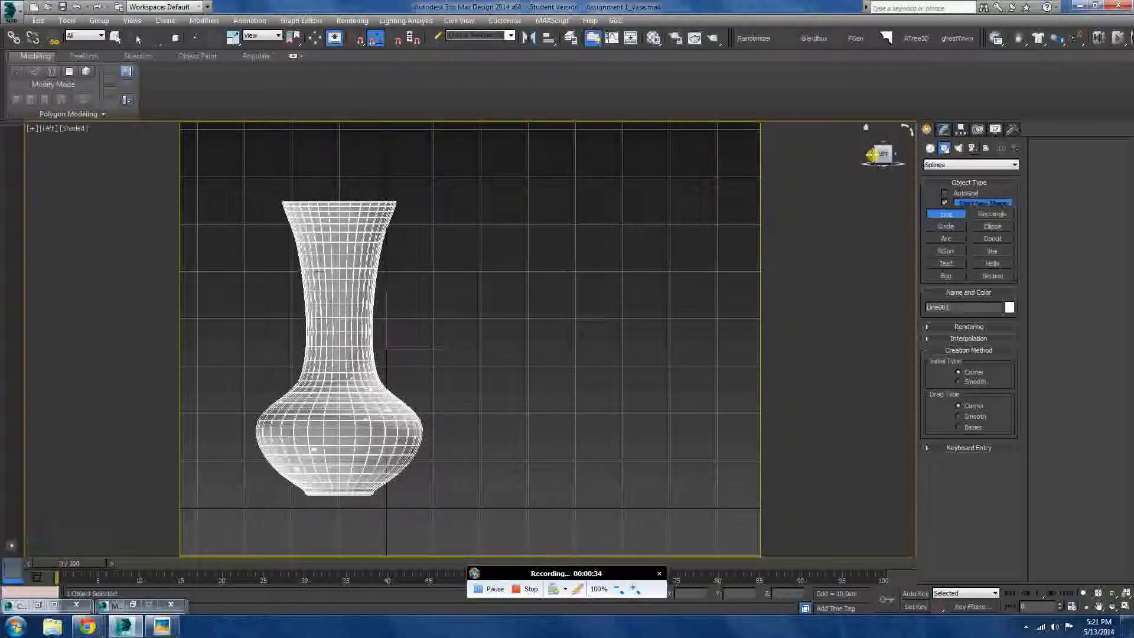
{"action": "key", "text": "w"}
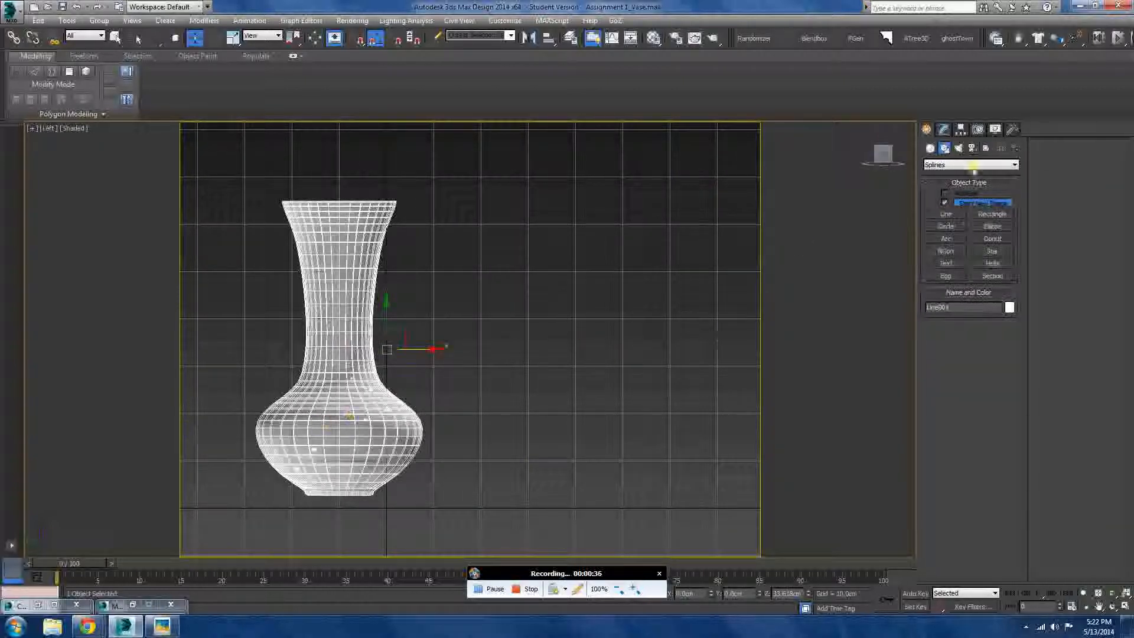
Switch off all modifiers above the vase's base Line and select that Line to examine the profile spline alone
{"action": "left_click", "coordinate": [943, 128]}
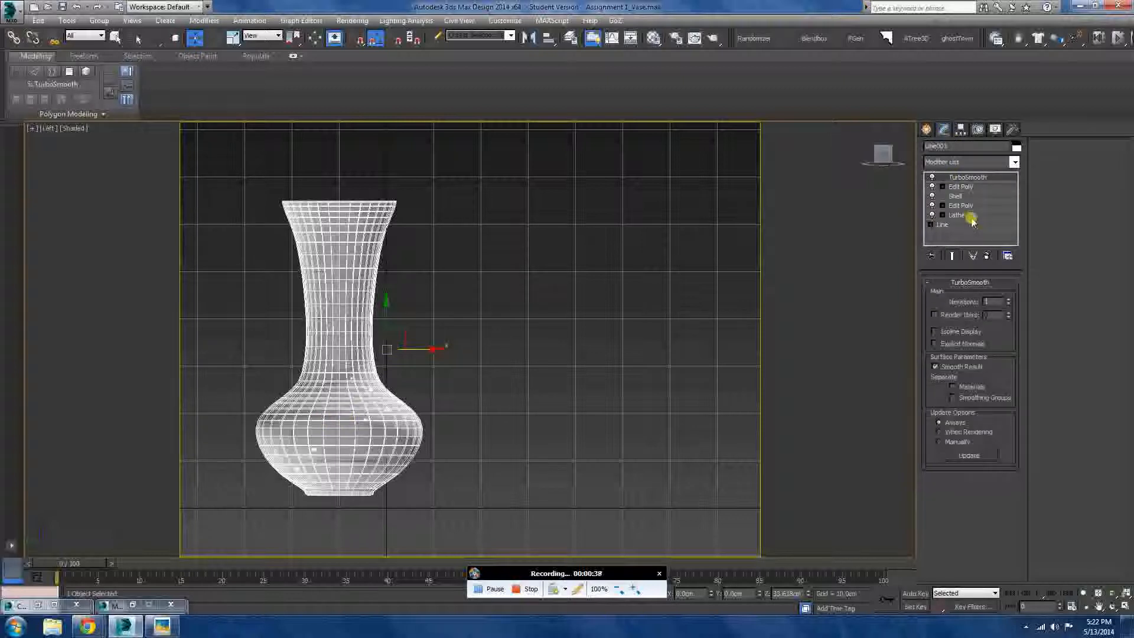
{"action": "left_click", "coordinate": [931, 179]}
{"action": "left_click", "coordinate": [931, 188]}
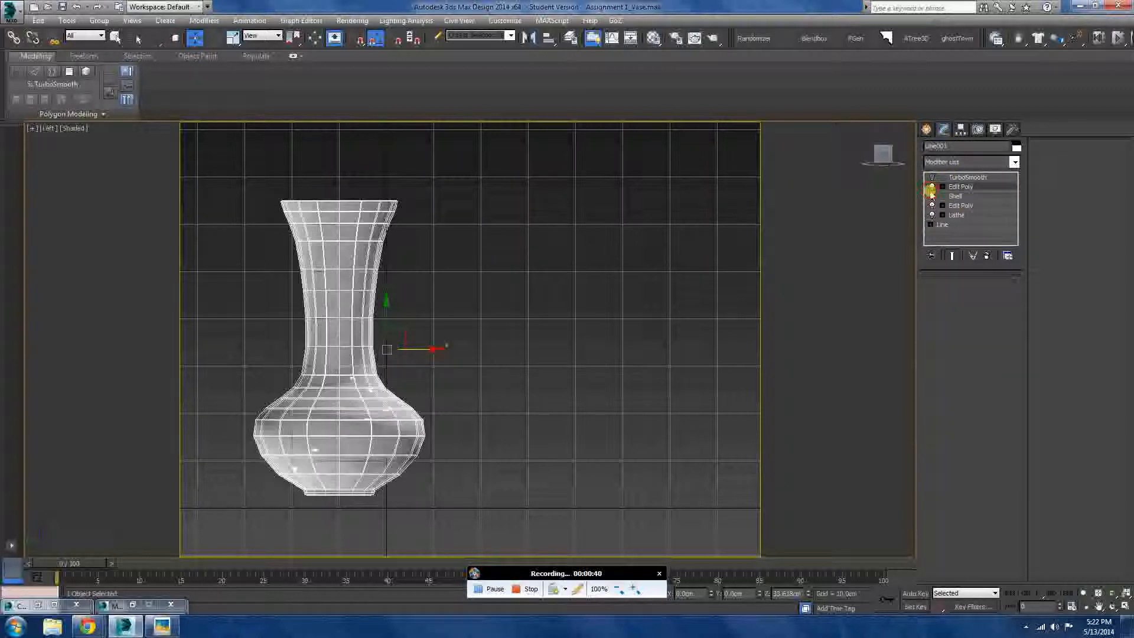
{"action": "left_click", "coordinate": [931, 187]}
{"action": "left_click", "coordinate": [931, 196]}
{"action": "left_click", "coordinate": [941, 225]}
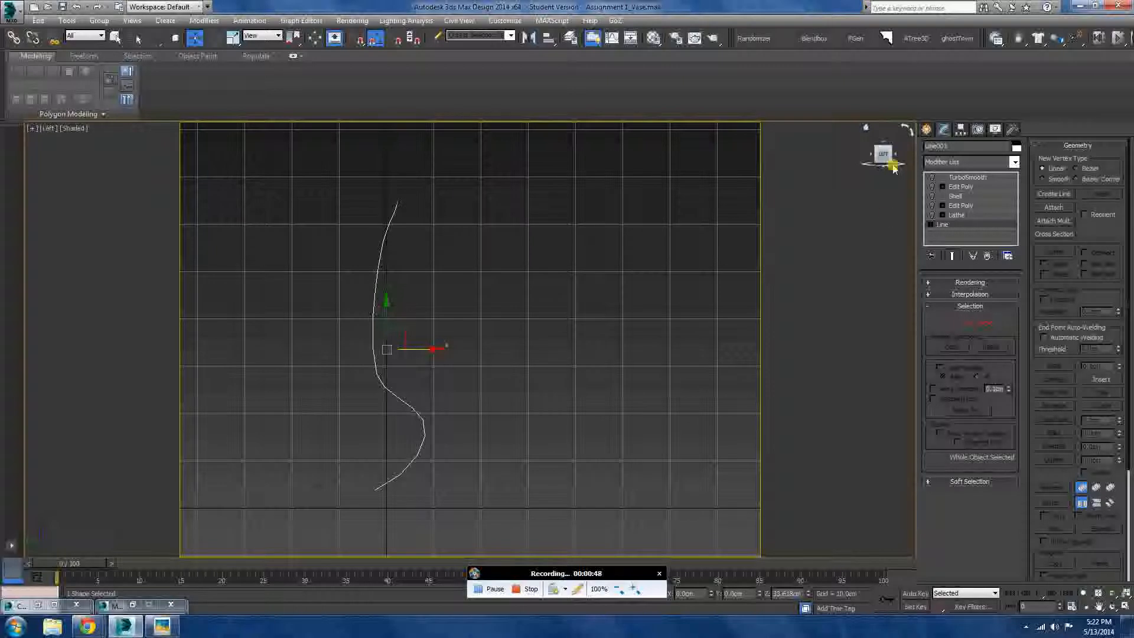
{"action": "left_click_drag", "start_coordinate": [382, 484], "coordinate": [373, 498]}
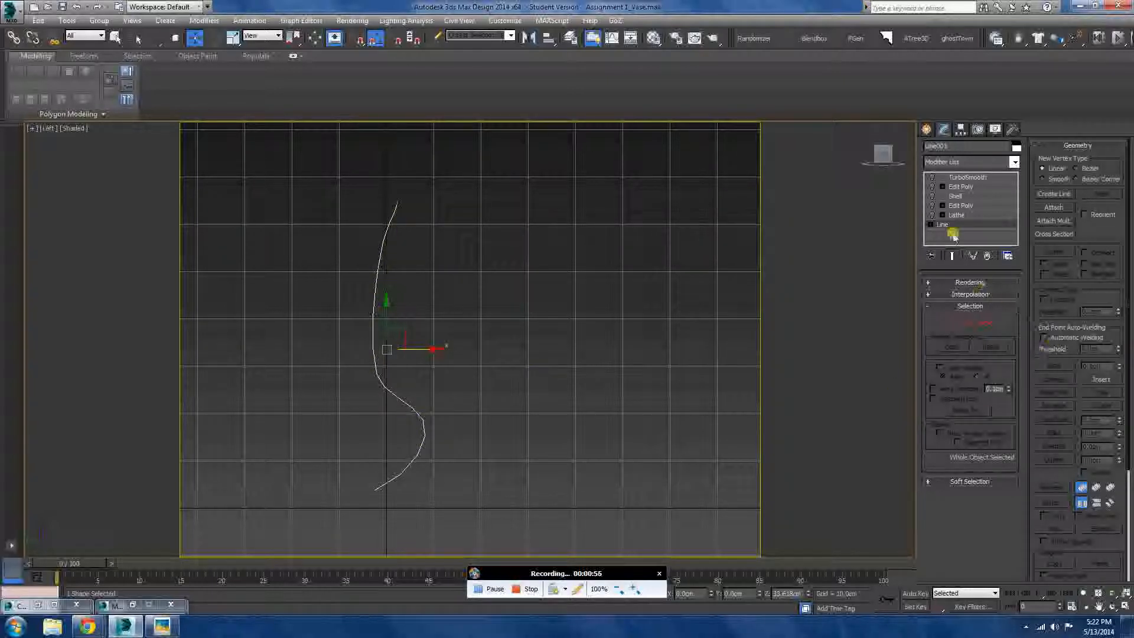
Turn the Lathe and lower Edit Poly modifiers back on and inspect the revolved vase surface
{"action": "left_click", "coordinate": [934, 216]}
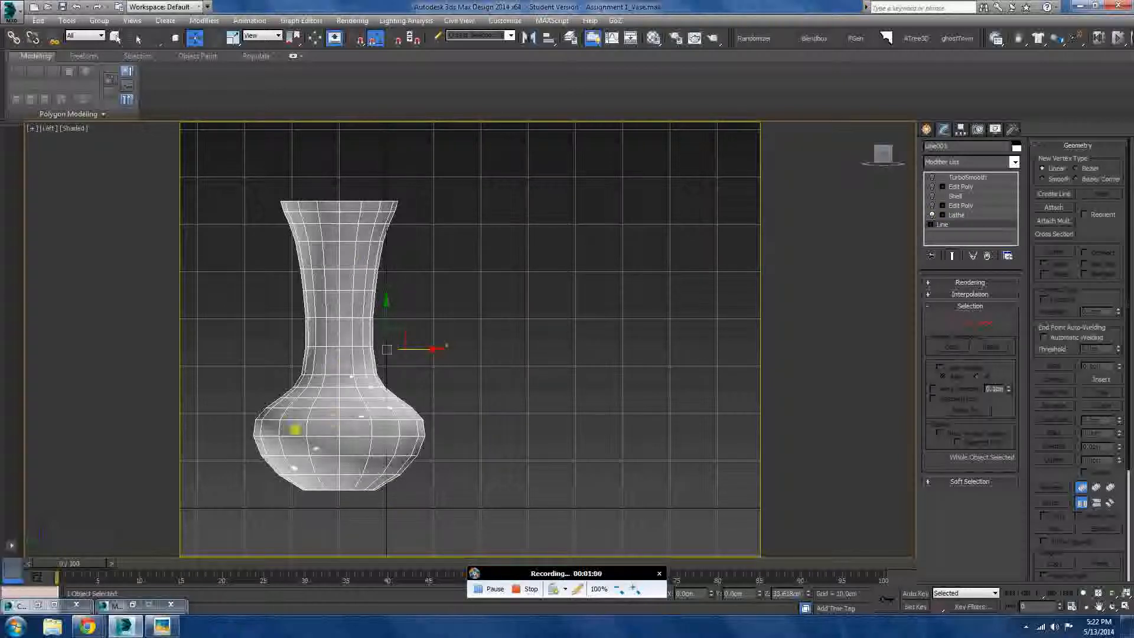
{"action": "left_click", "coordinate": [933, 206]}
{"action": "middle_click_drag", "start_coordinate": [480, 463], "coordinate": [499, 496], "text": "alt"}
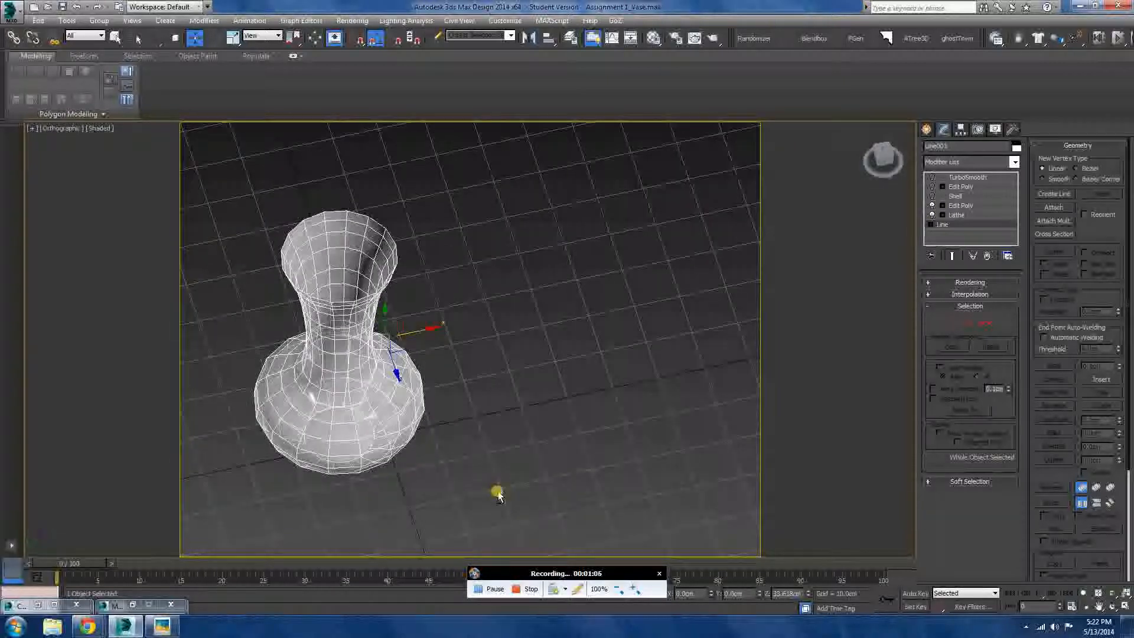
{"action": "middle_click_drag", "start_coordinate": [531, 473], "coordinate": [587, 413], "text": "alt"}
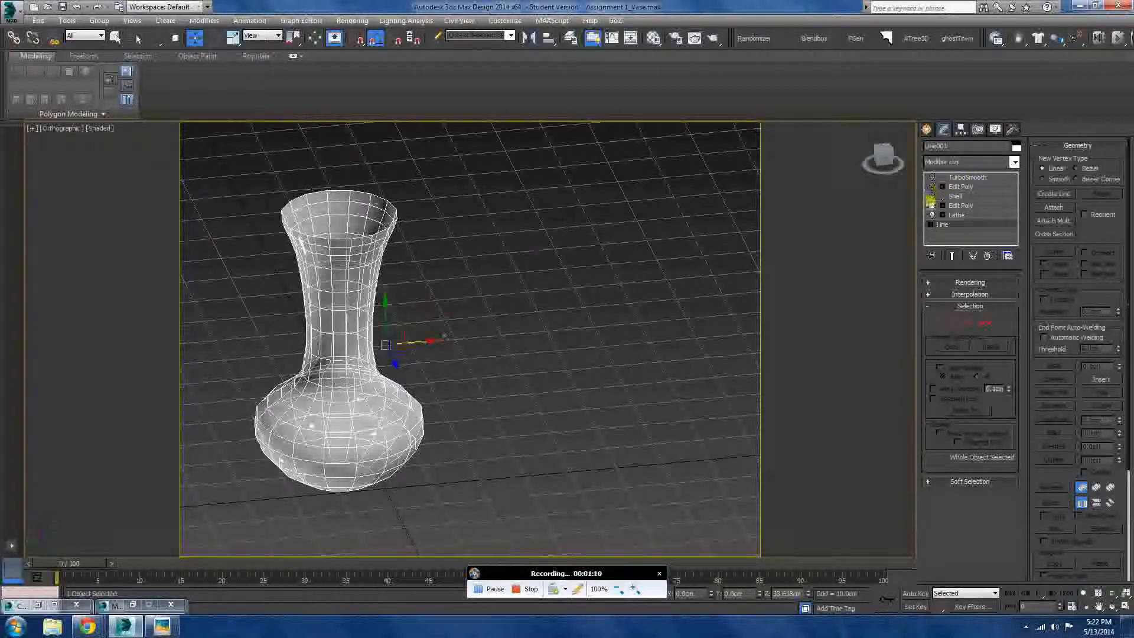
Turn the Shell and upper Edit Poly modifiers back on and inspect the vase's walls and interior from above
{"action": "left_click", "coordinate": [932, 196]}
{"action": "mouse_move", "coordinate": [532, 340]}
{"action": "middle_mouse_down", "text": "alt"}
{"action": "mouse_move", "coordinate": [496, 360]}
{"action": "mouse_move", "coordinate": [531, 353]}
{"action": "middle_mouse_up", "text": "alt"}
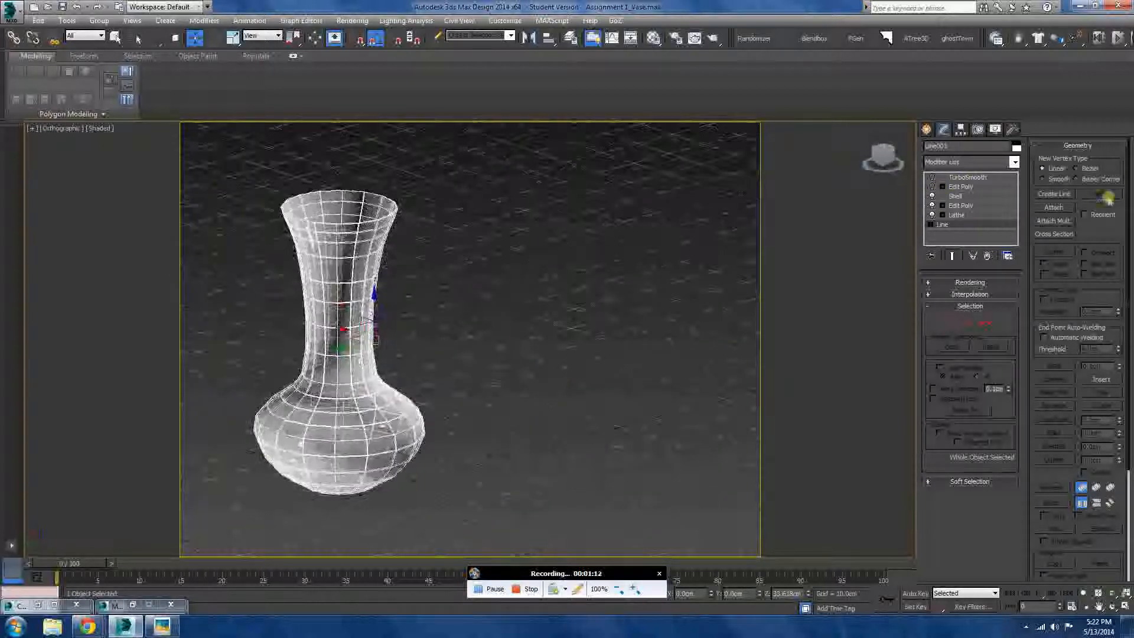
{"action": "left_click", "coordinate": [932, 187]}
{"action": "middle_click_drag", "start_coordinate": [494, 388], "coordinate": [526, 407], "text": "alt"}
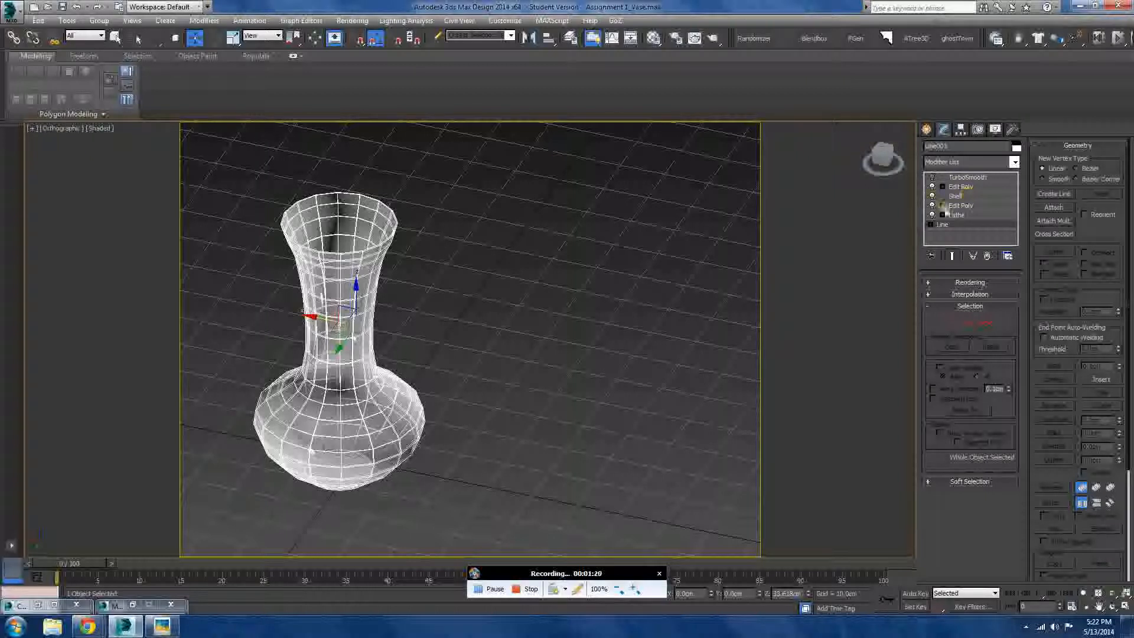
{"action": "middle_click_drag", "start_coordinate": [420, 442], "coordinate": [353, 465], "text": "alt"}
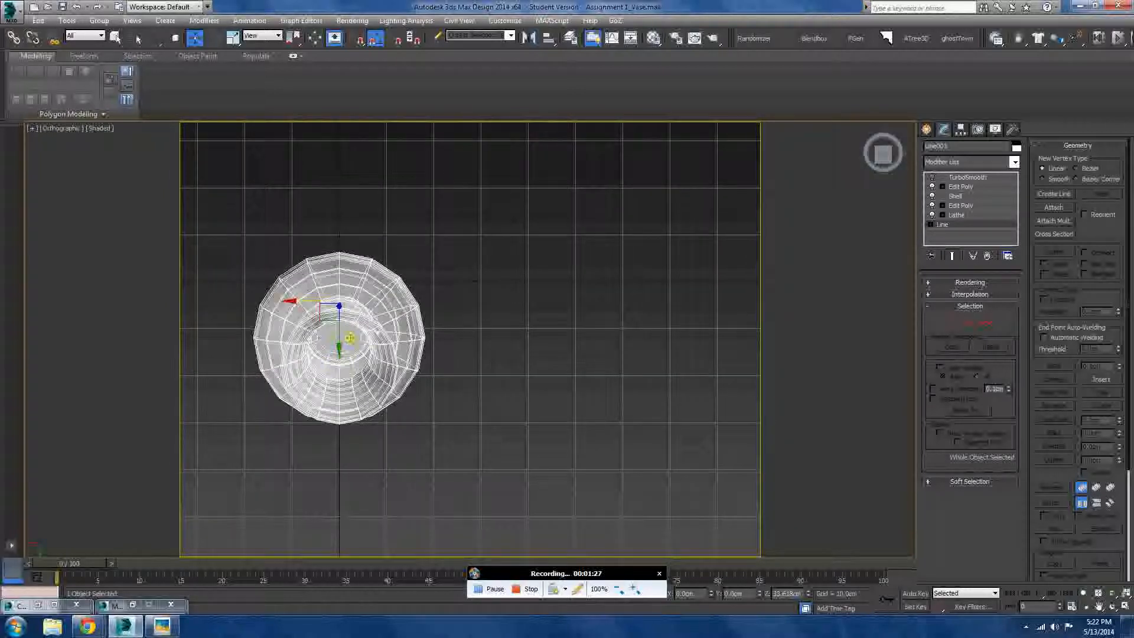
{"action": "middle_click_drag", "start_coordinate": [356, 343], "coordinate": [372, 372], "text": "alt"}
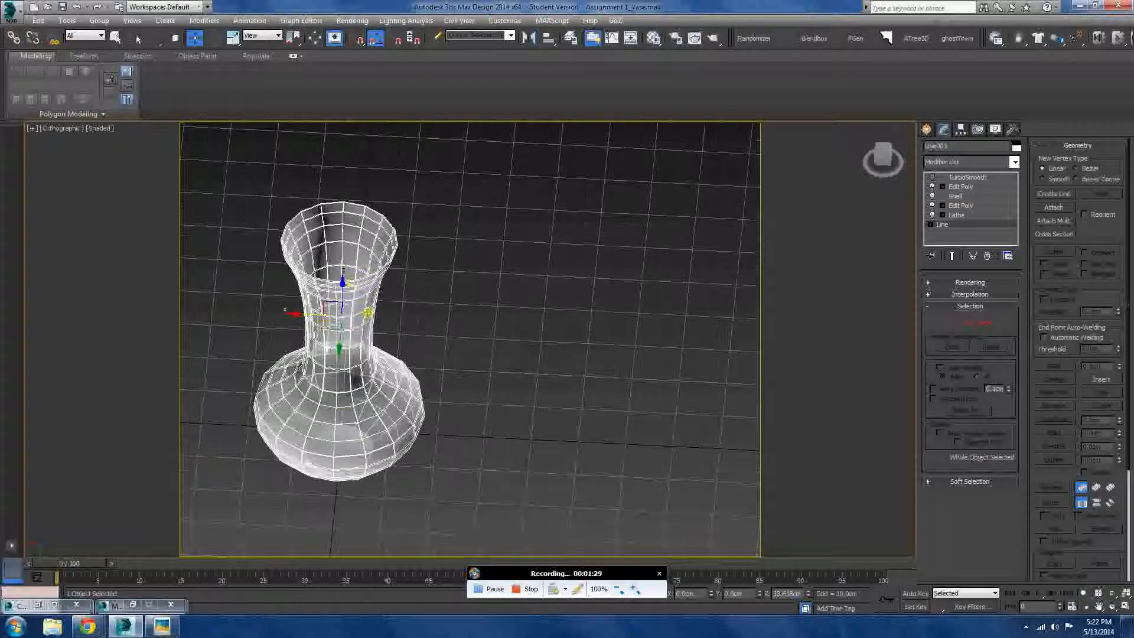
Toggle TurboSmooth on and off to compare the vase's mesh, and return to its base Line level
{"action": "left_click", "coordinate": [932, 177]}
{"action": "middle_click_drag", "start_coordinate": [423, 502], "coordinate": [386, 419], "text": "alt"}
{"action": "left_click", "coordinate": [386, 419]}
{"action": "left_click", "coordinate": [458, 413]}
{"action": "left_click", "coordinate": [398, 433]}
{"action": "left_click", "coordinate": [931, 177]}
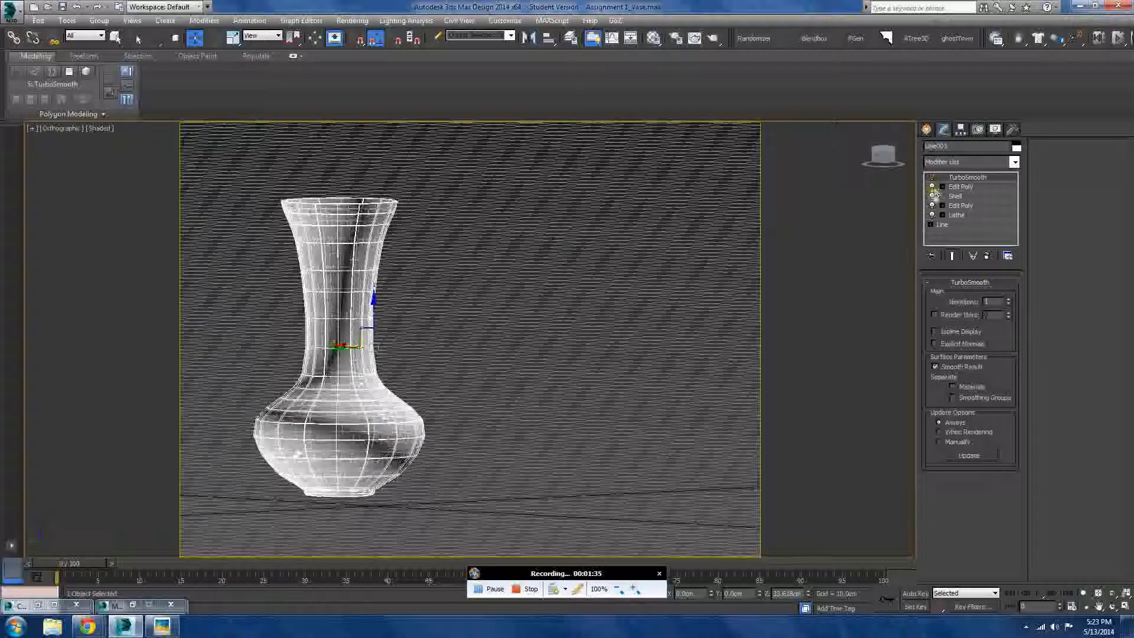
{"action": "left_click", "coordinate": [941, 224]}
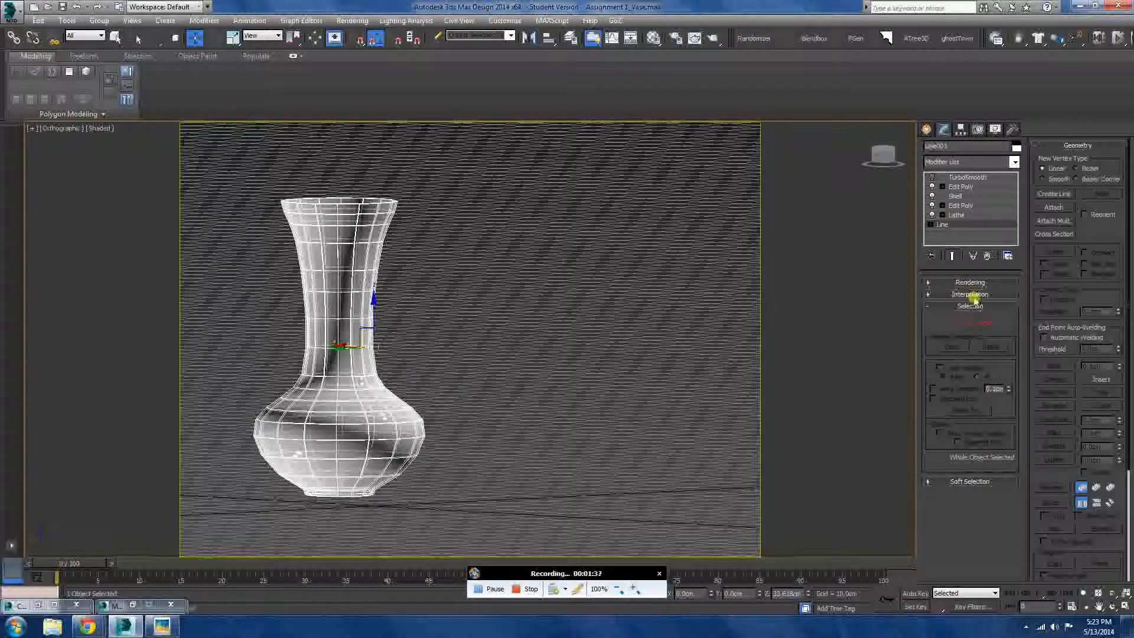
{"action": "middle_click_drag", "start_coordinate": [662, 353], "coordinate": [590, 392], "text": "alt"}
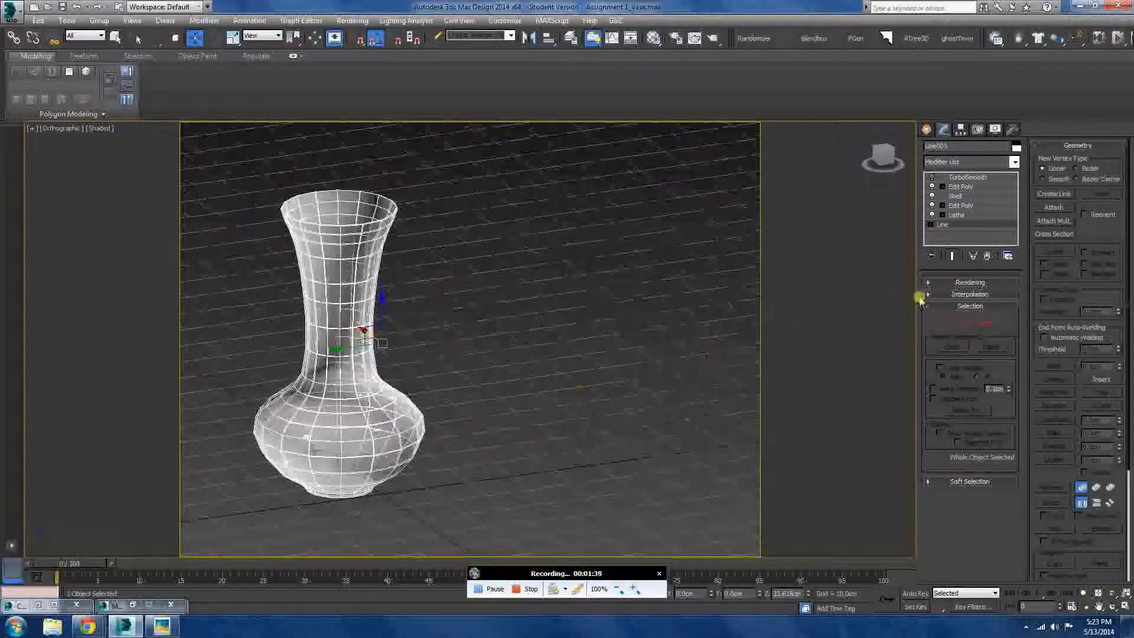
Turn TurboSmooth back on and inspect the smoothed vase mesh up close
{"action": "left_click", "coordinate": [931, 177]}
{"action": "middle_click_drag", "start_coordinate": [295, 349], "coordinate": [541, 362], "text": "alt"}
{"action": "scroll", "coordinate": [350, 258], "scroll_direction": "up", "scroll_amount": 8}
{"action": "scroll", "coordinate": [541, 362], "scroll_direction": "down", "scroll_amount": 5}
{"action": "scroll", "coordinate": [531, 317], "scroll_direction": "up", "scroll_amount": 4}
{"action": "middle_click_drag", "start_coordinate": [531, 316], "coordinate": [401, 309], "text": "alt"}
{"action": "scroll", "coordinate": [472, 317], "scroll_direction": "down", "scroll_amount": 10}
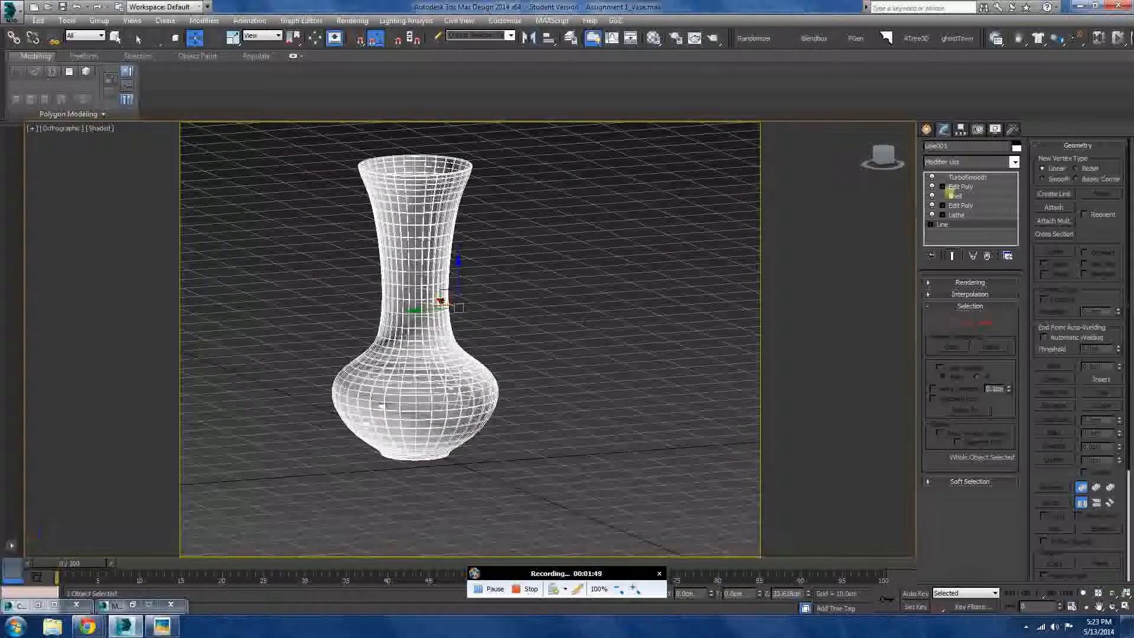
Return to the vase's TurboSmooth level, switch to the Left view and bring up the spline creation tools
{"action": "left_click", "coordinate": [959, 178]}
{"action": "key", "text": "l"}
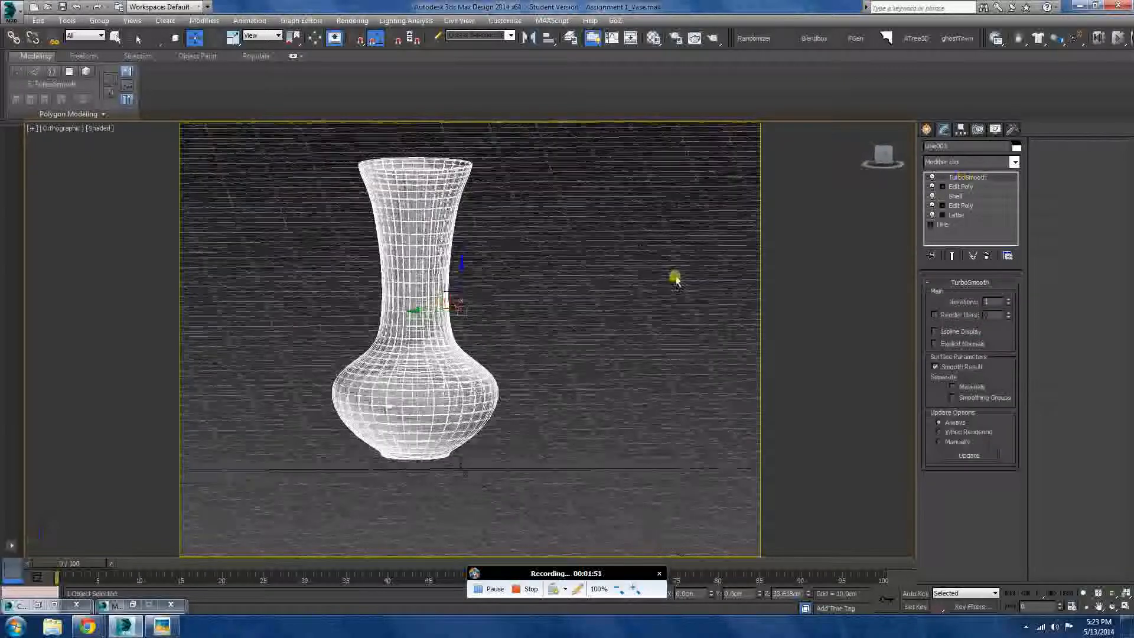
{"action": "left_click", "coordinate": [926, 129]}
Switch to Chrome and bring up the Student Discussion thread on Simtropolis
{"action": "mouse_move", "coordinate": [87, 625]}
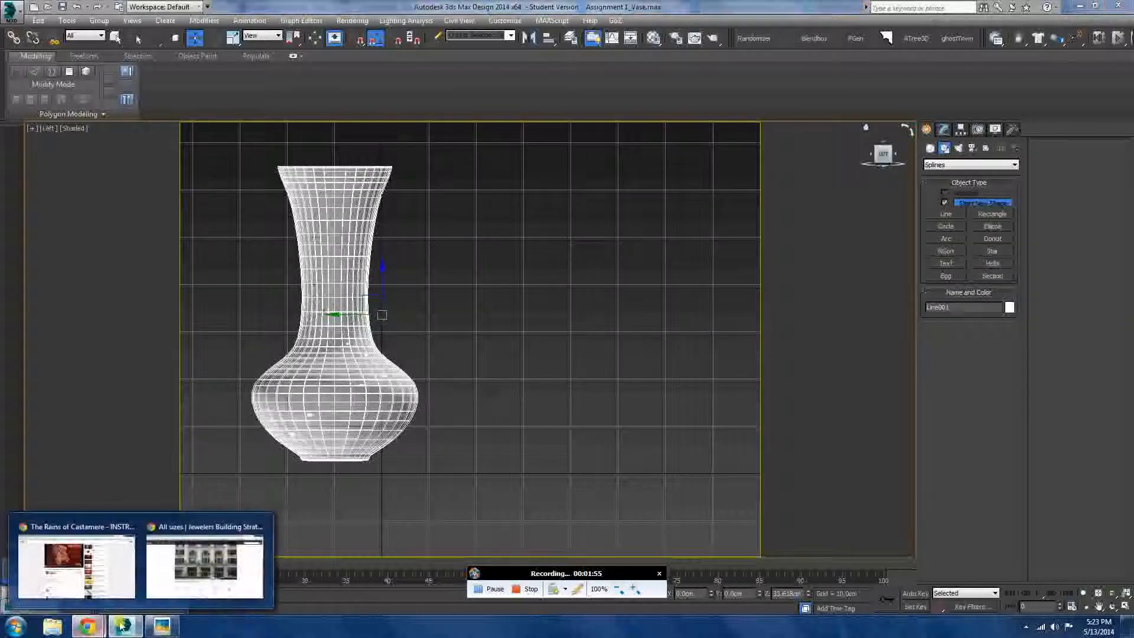
{"action": "mouse_move", "coordinate": [178, 583]}
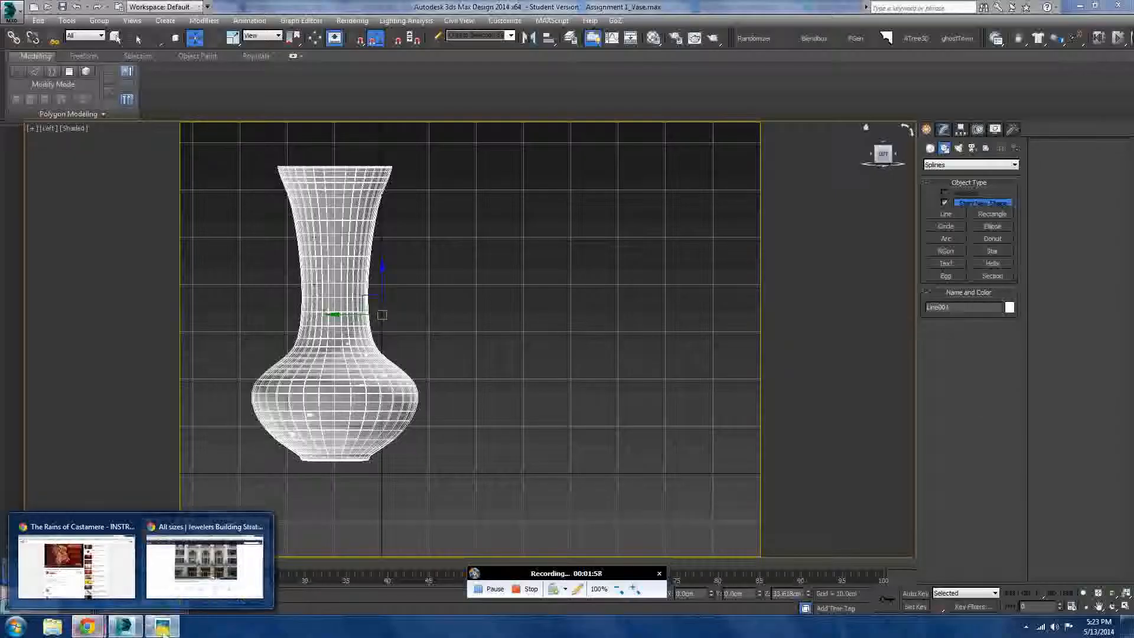
{"action": "left_click", "coordinate": [177, 626]}
{"action": "left_click", "coordinate": [177, 627]}
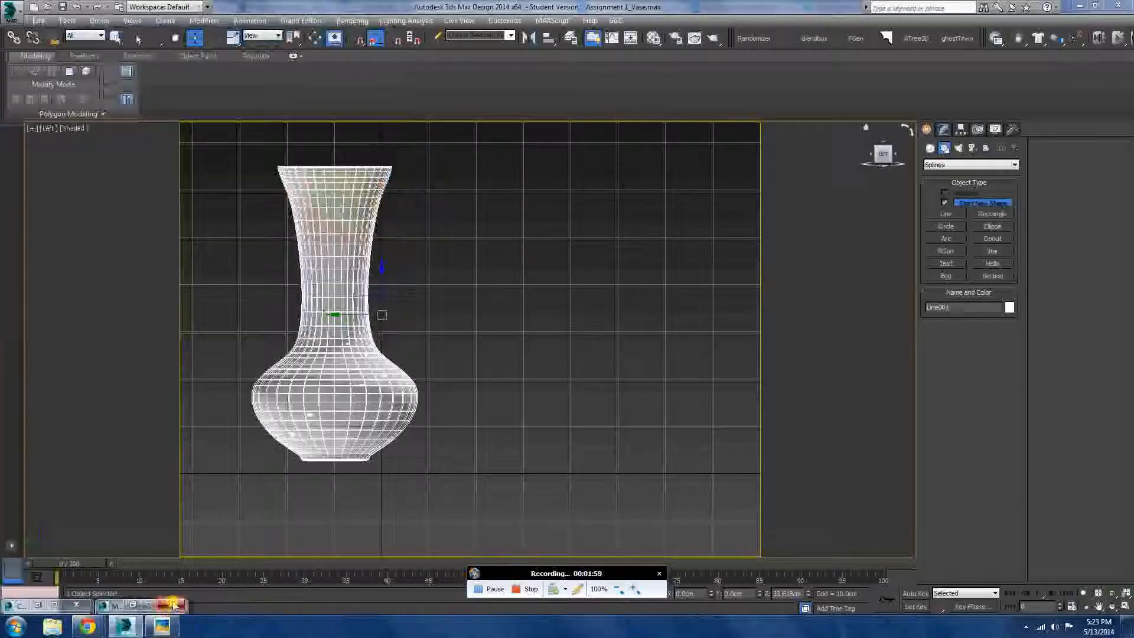
{"action": "mouse_move", "coordinate": [89, 627]}
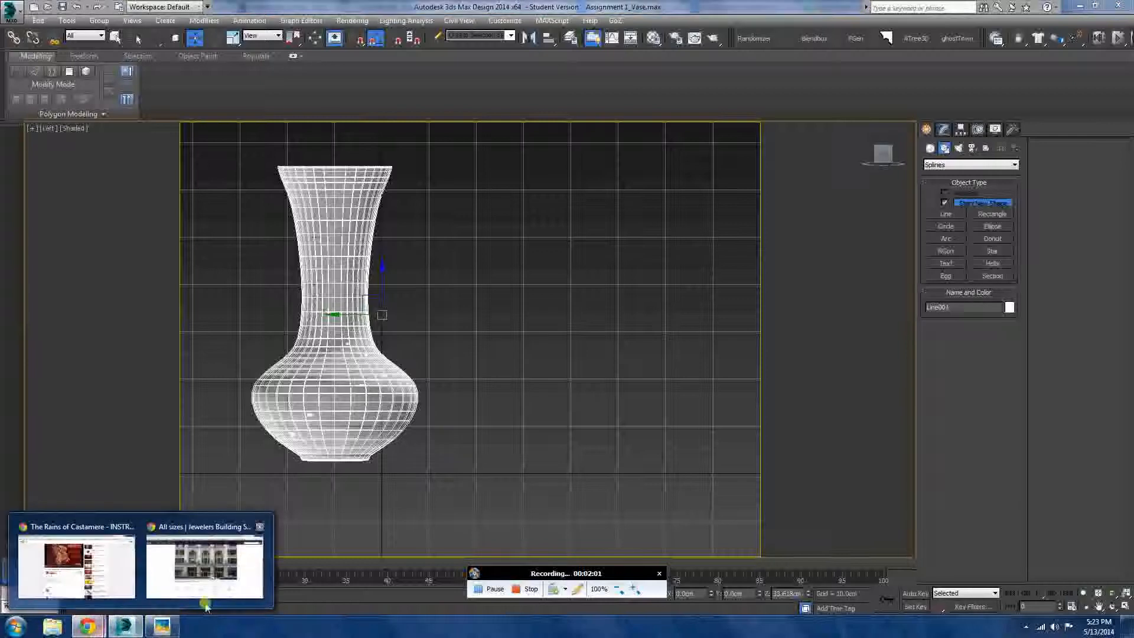
{"action": "mouse_move", "coordinate": [193, 601]}
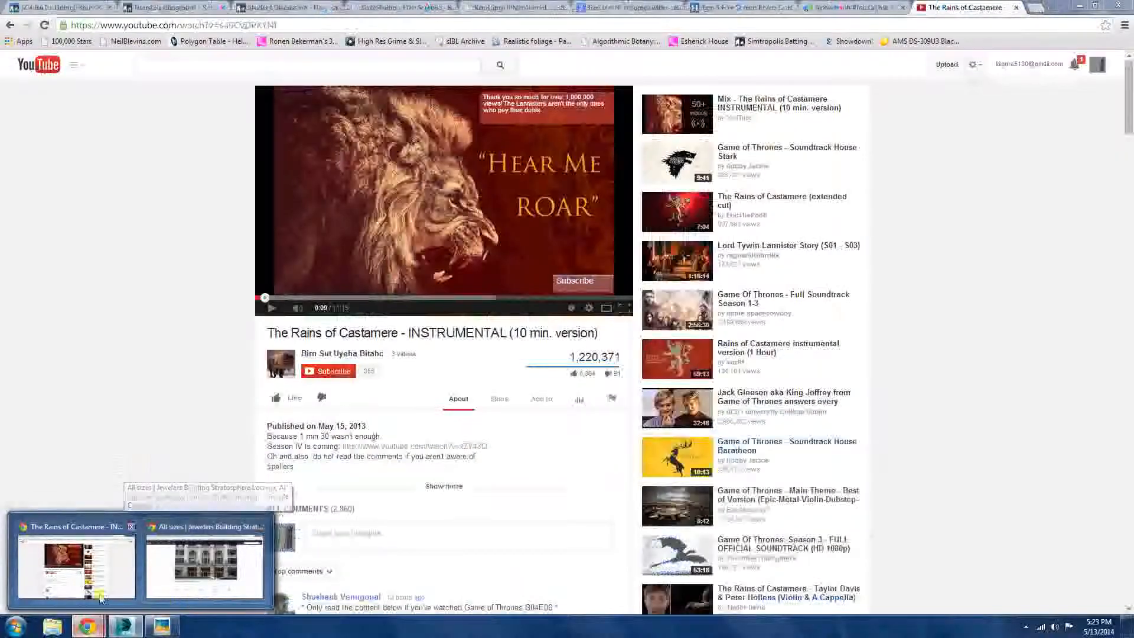
{"action": "left_click", "coordinate": [77, 566]}
{"action": "left_click", "coordinate": [35, 7]}
{"action": "left_click", "coordinate": [171, 7]}
{"action": "left_click", "coordinate": [277, 7]}
Examine the purple vase reference photo in the thread's first post, from rim to base
{"action": "scroll", "coordinate": [304, 126], "scroll_direction": "up", "scroll_amount": 20}
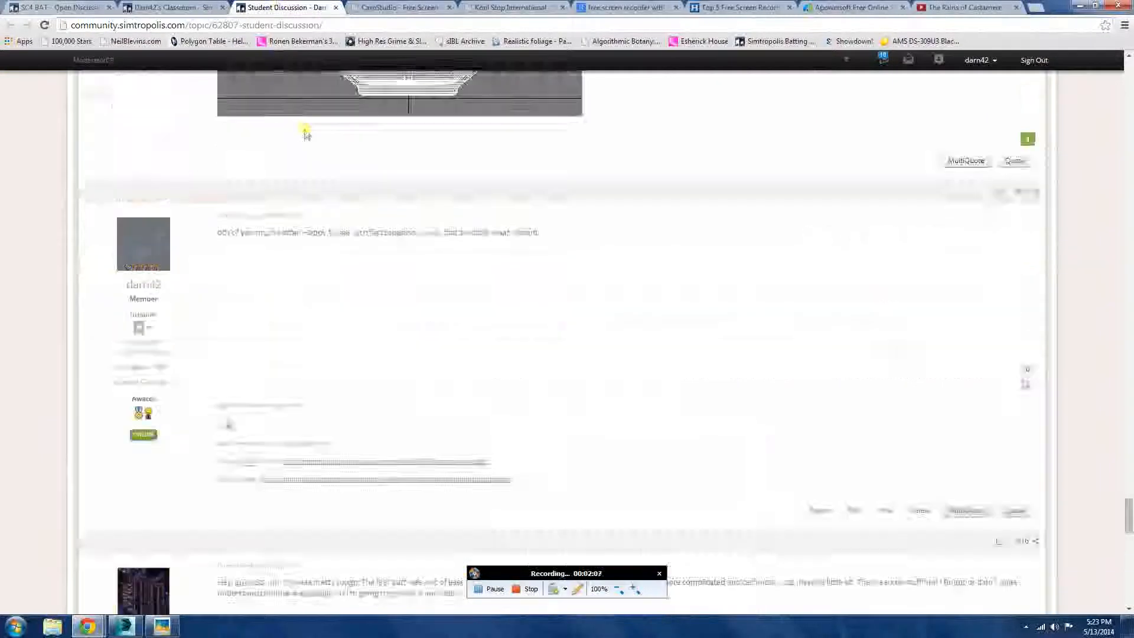
{"action": "scroll", "coordinate": [303, 129], "scroll_direction": "down", "scroll_amount": 6}
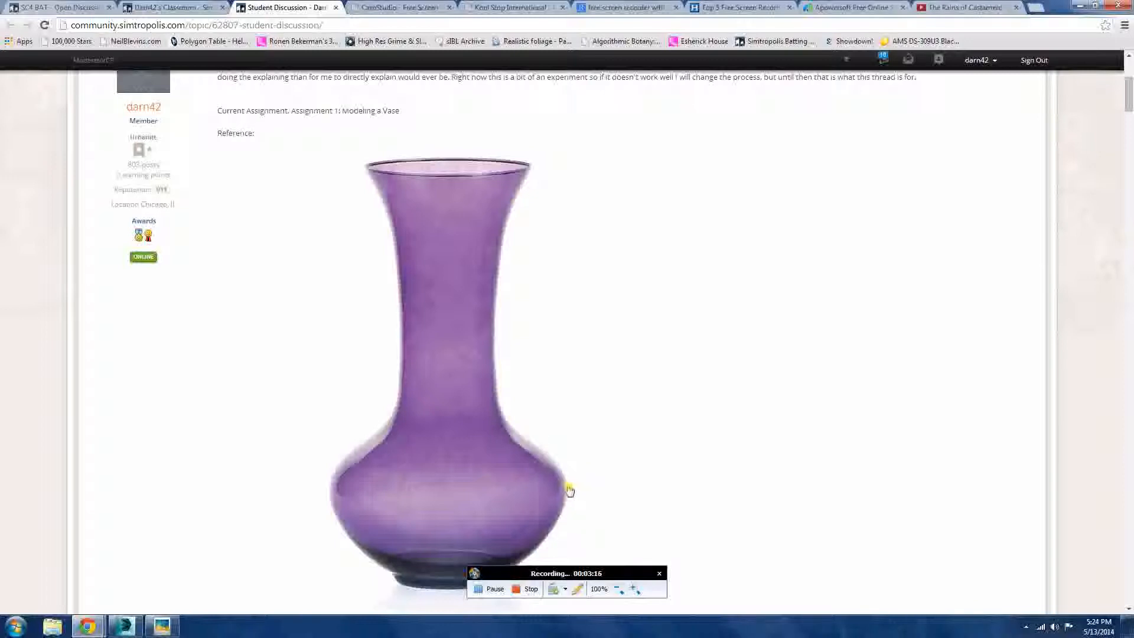
{"action": "scroll", "coordinate": [566, 489], "scroll_direction": "down", "scroll_amount": 5}
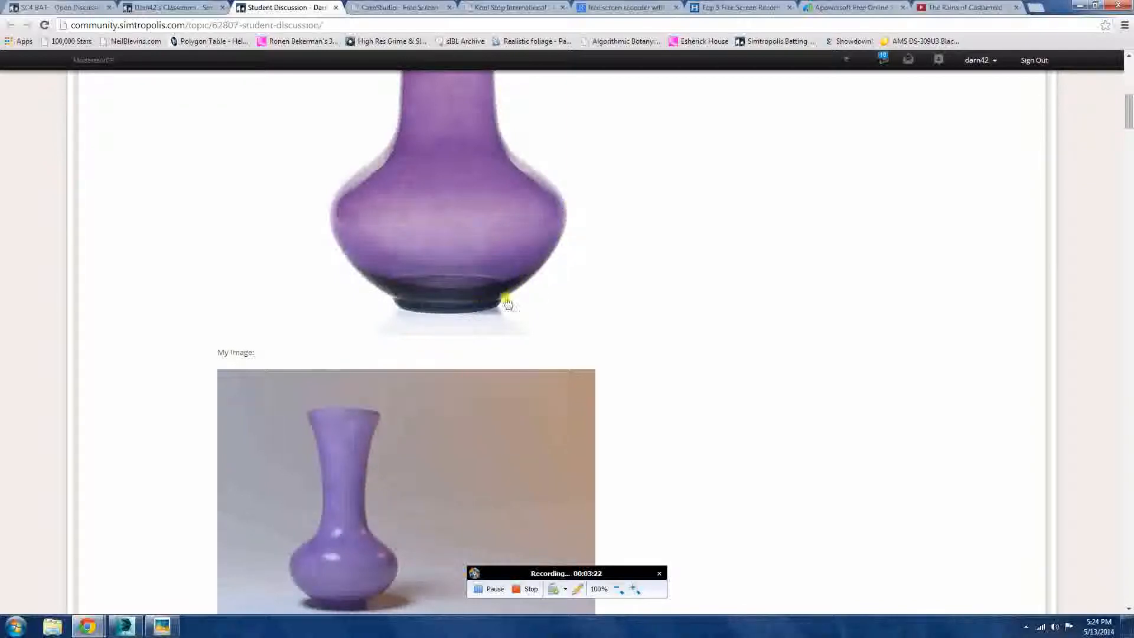
{"action": "scroll", "coordinate": [492, 298], "scroll_direction": "up", "scroll_amount": 5}
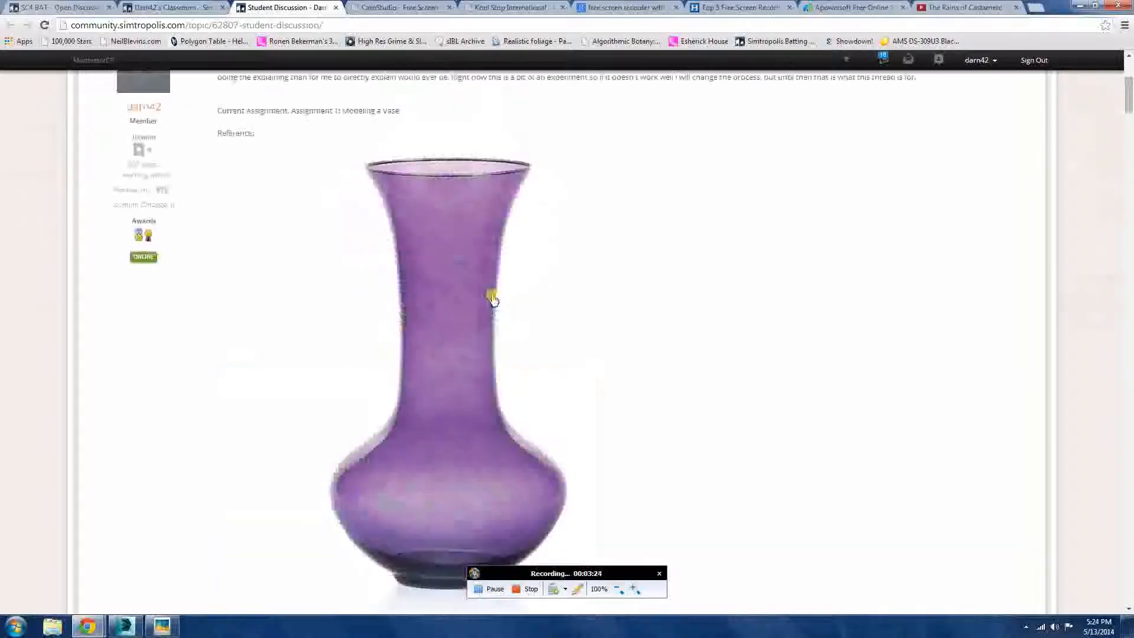
Switch to 3ds Max and draw a five-vertex line beside the finished vase, tracing the half-profile from rim through neck and belly to base
{"action": "left_click", "coordinate": [124, 627]}
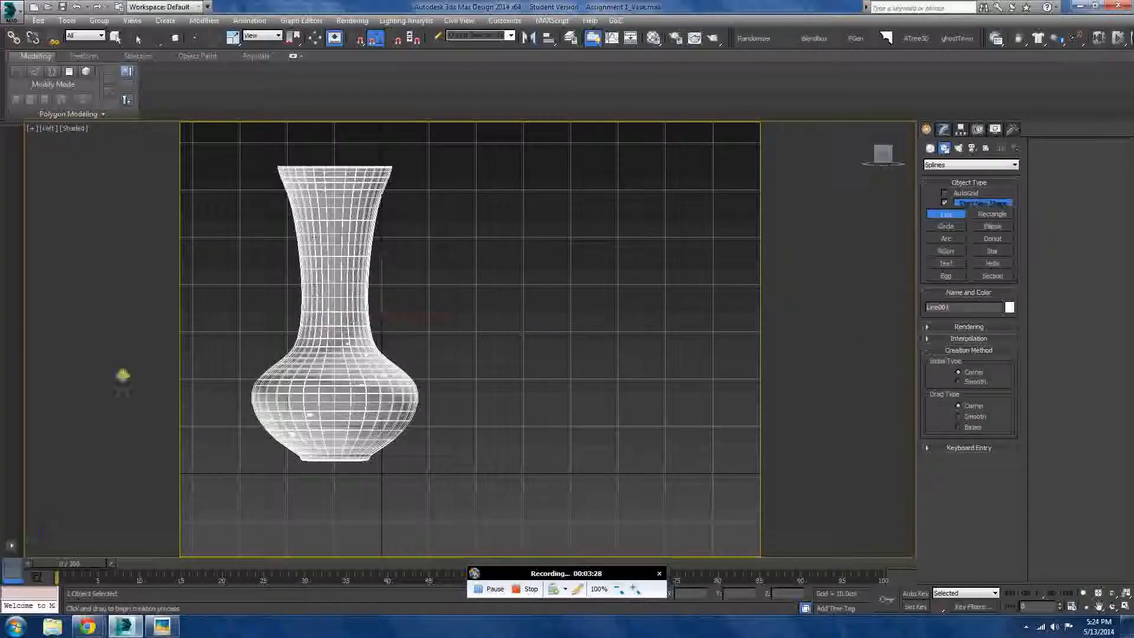
{"action": "left_click", "coordinate": [582, 173]}
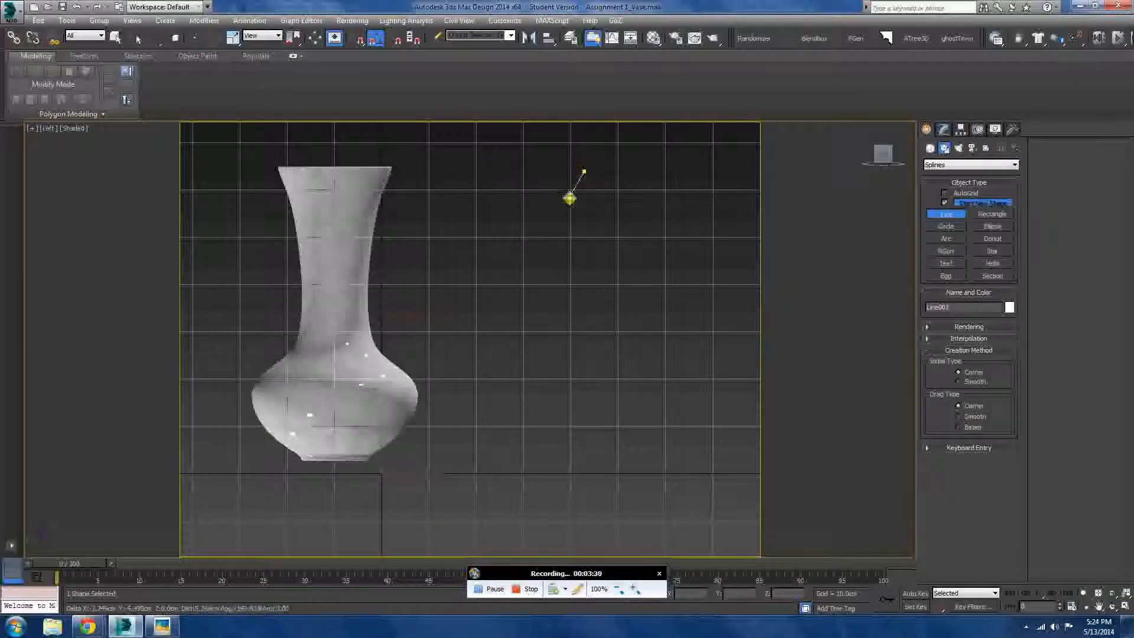
{"action": "left_click", "coordinate": [572, 202]}
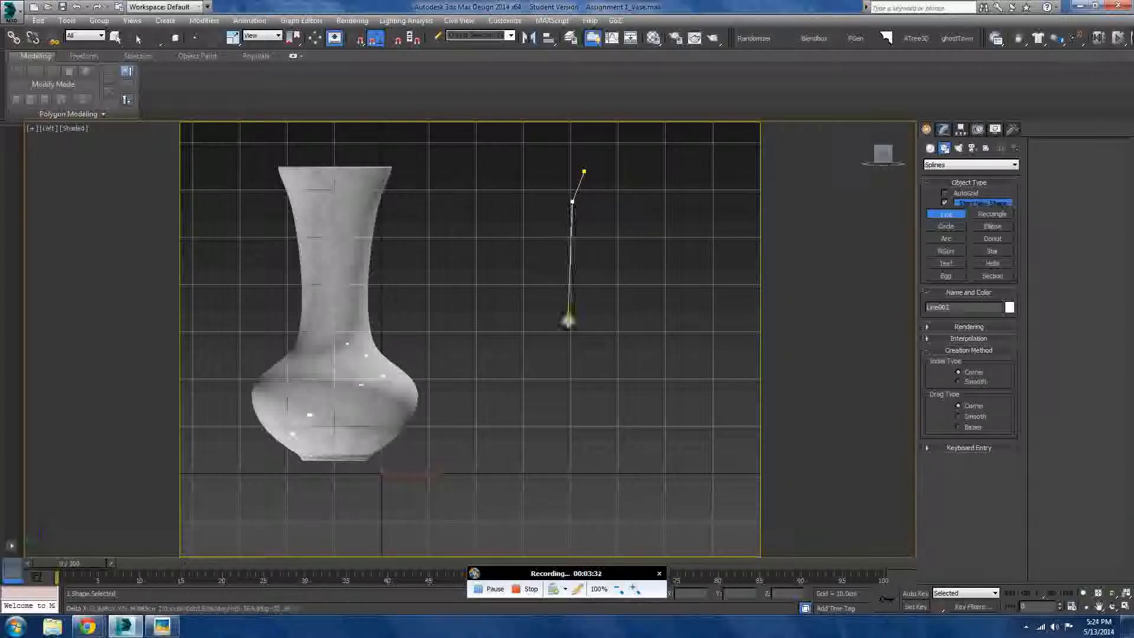
{"action": "left_click", "coordinate": [574, 362]}
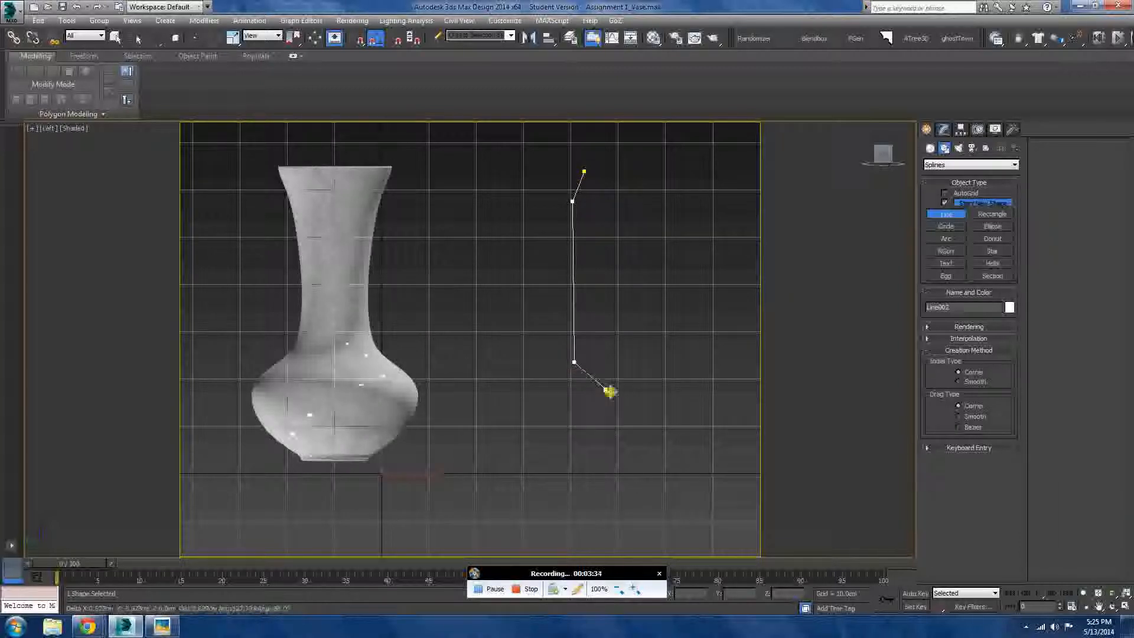
{"action": "left_click", "coordinate": [631, 408]}
{"action": "left_click", "coordinate": [576, 465]}
{"action": "right_click", "coordinate": [575, 465]}
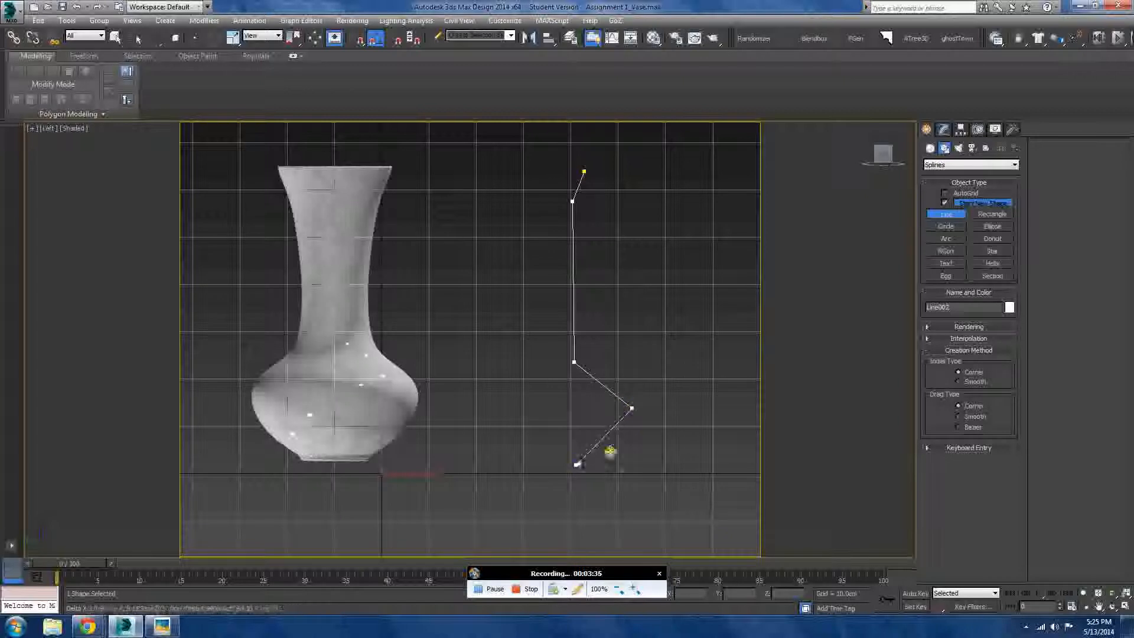
{"action": "right_click", "coordinate": [648, 437]}
Enter vertex editing on the new line and convert all of its vertices to Bezier
{"action": "left_click", "coordinate": [944, 129]}
{"action": "left_click", "coordinate": [954, 324]}
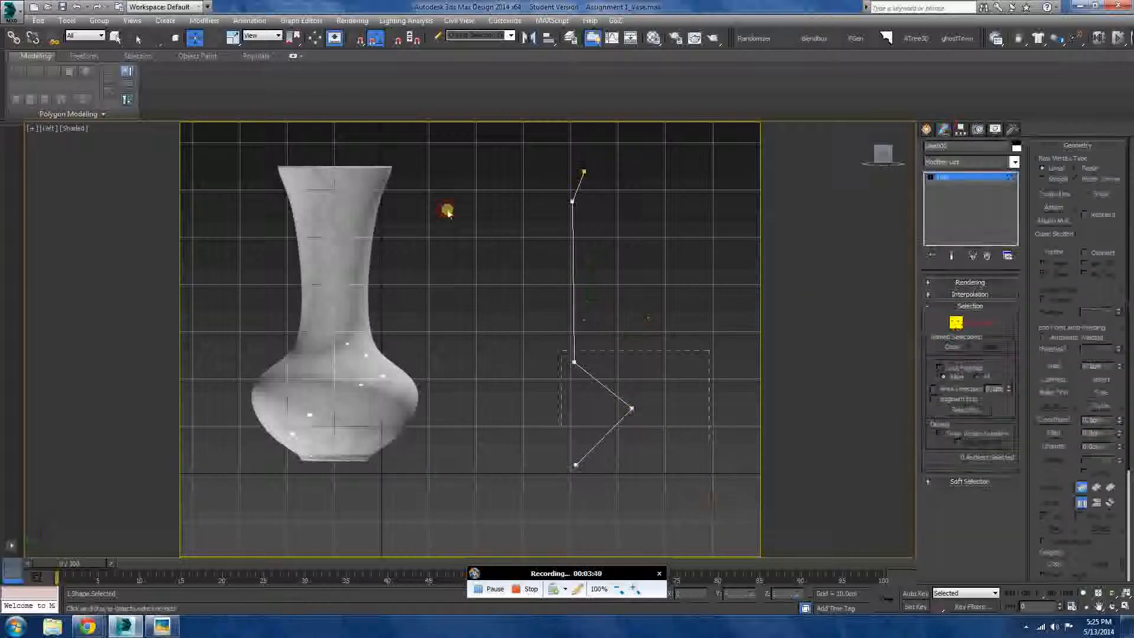
{"action": "key", "text": "ctrl+a"}
{"action": "right_click", "coordinate": [605, 250]}
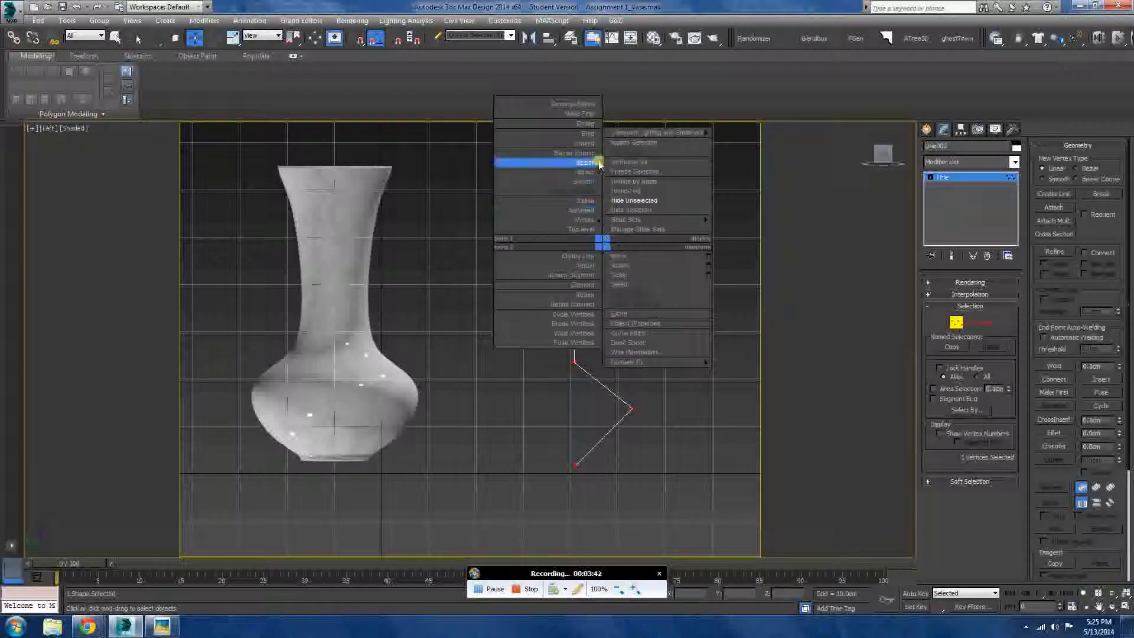
{"action": "left_click", "coordinate": [598, 163]}
{"action": "left_click", "coordinate": [644, 289]}
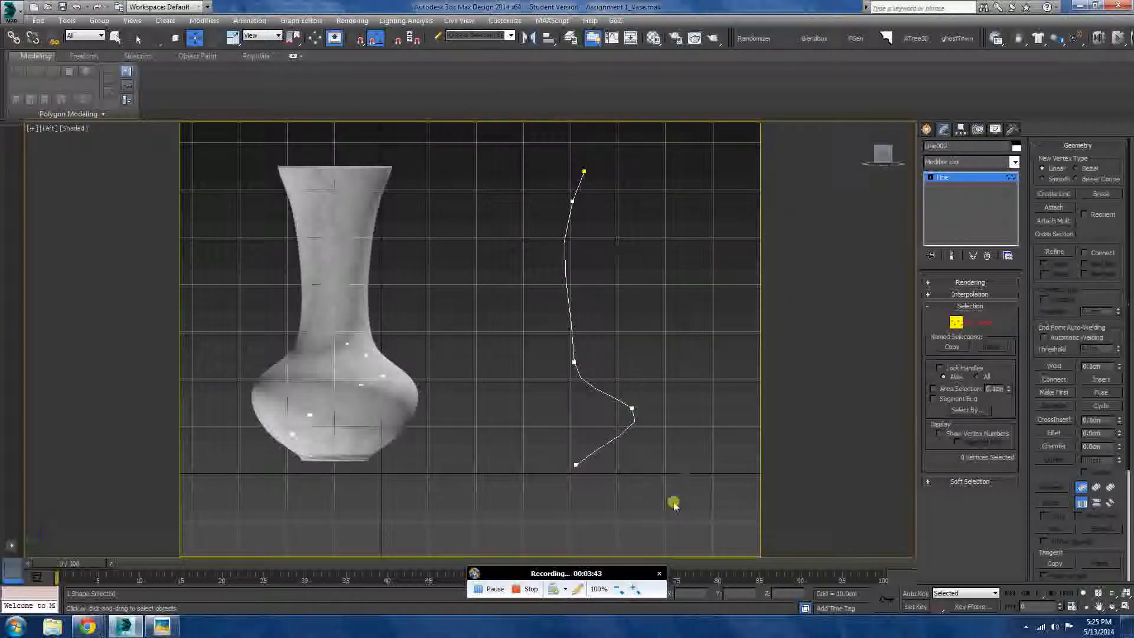
Move the vertex below the rim slightly down and rotate its Bezier handles to smooth the upper neck
{"action": "left_click", "coordinate": [572, 201]}
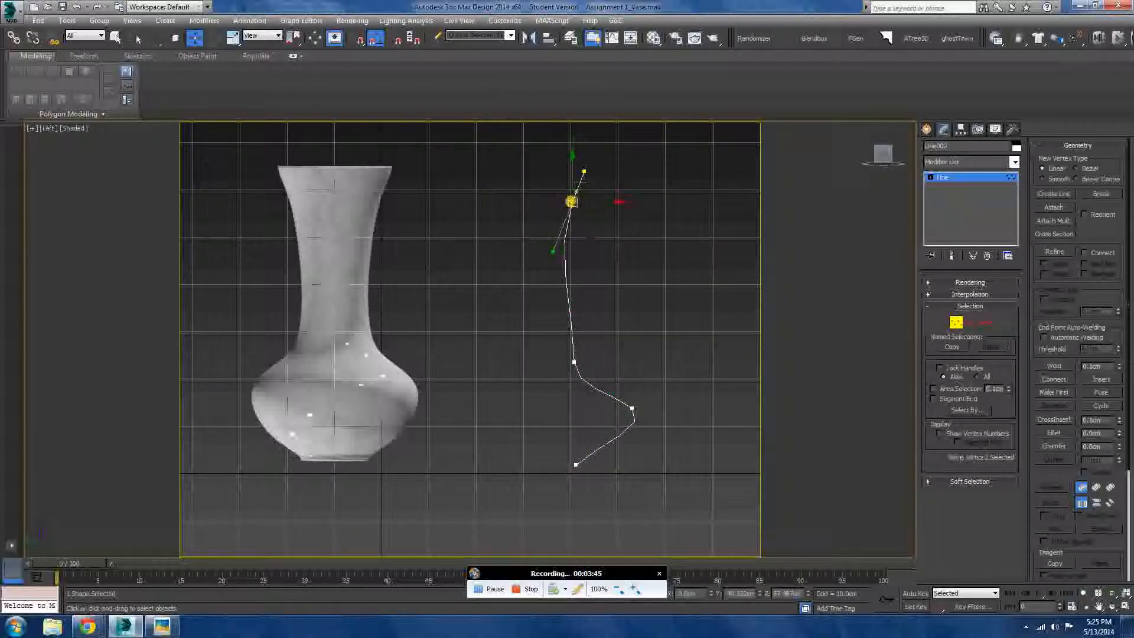
{"action": "key", "text": "e"}
{"action": "key", "text": "w"}
{"action": "key", "text": "e"}
{"action": "key", "text": "r"}
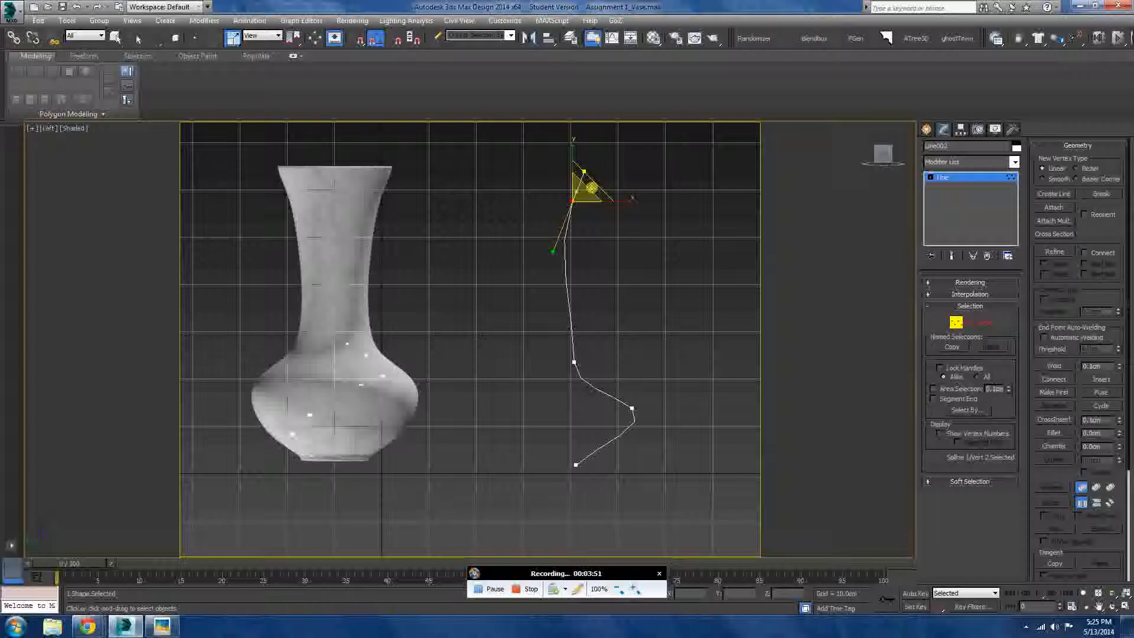
{"action": "key", "text": "w"}
{"action": "key", "text": "e"}
{"action": "key", "text": "r"}
{"action": "key", "text": "w"}
{"action": "key", "text": "r"}
{"action": "key", "text": "e"}
{"action": "left_click_drag", "start_coordinate": [601, 177], "coordinate": [618, 143]}
Rotate the rim vertex's tangent handle to refine the curve of the profile's flared top
{"action": "key", "text": "r"}
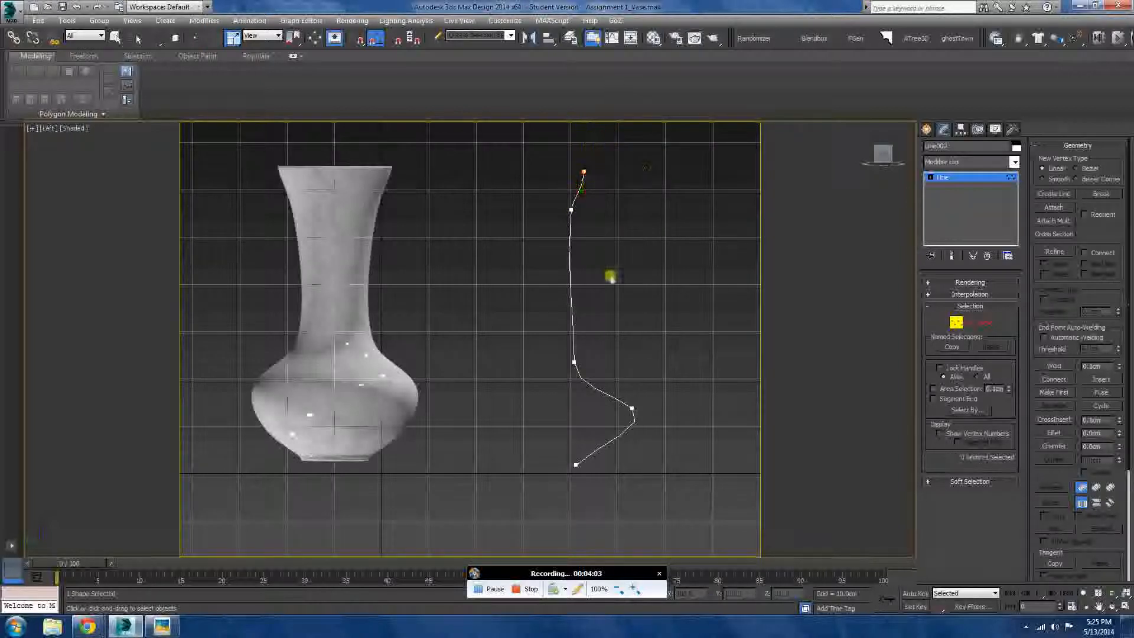
{"action": "key", "text": "e"}
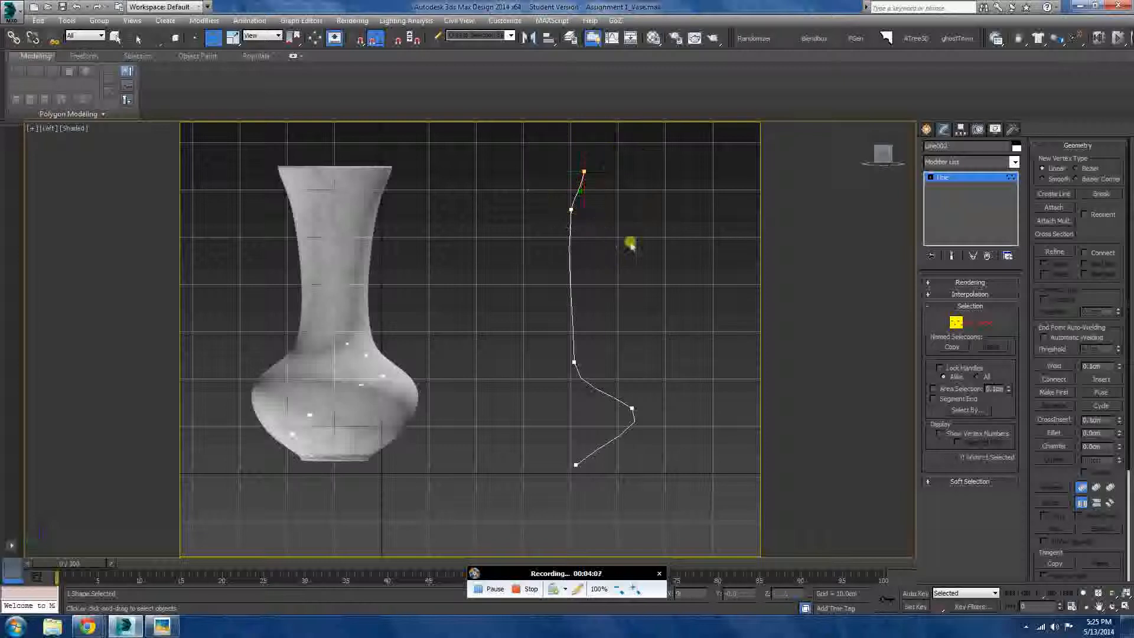
{"action": "left_click", "coordinate": [587, 248]}
{"action": "left_click", "coordinate": [566, 216]}
Move the vertex at the bottom of the neck slightly up and rotate its handles to bow the neck inward
{"action": "left_click", "coordinate": [574, 361]}
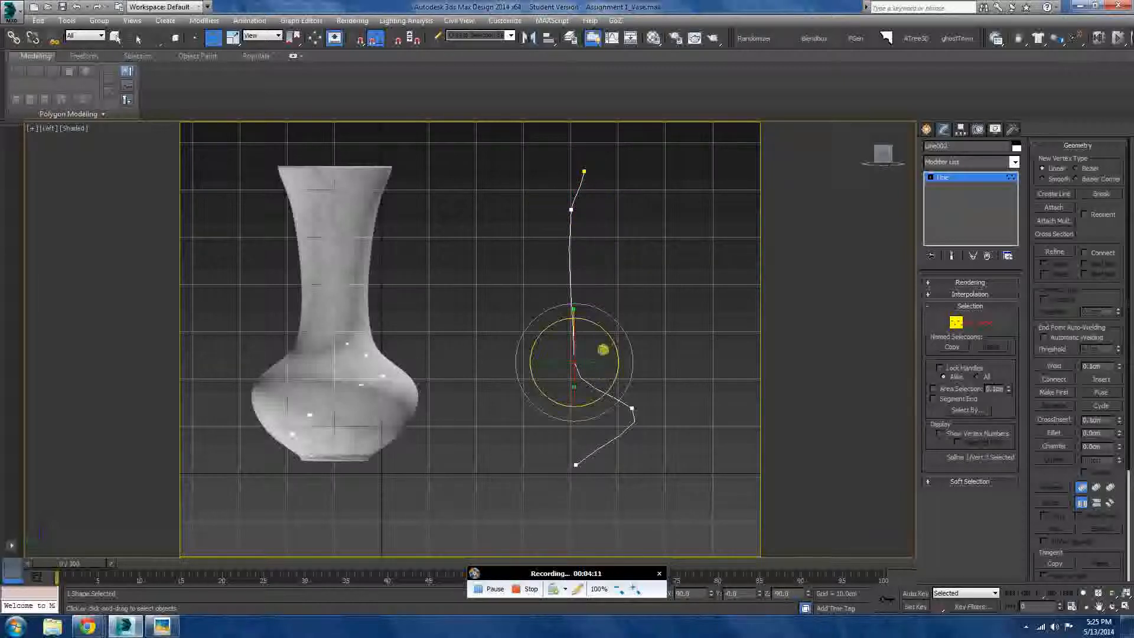
{"action": "key", "text": "w"}
{"action": "key", "text": "e"}
{"action": "left_click_drag", "start_coordinate": [606, 341], "coordinate": [608, 330]}
{"action": "key", "text": "w"}
Rotate and scale the Bezier handles of the widest belly vertex to round the vase's body
{"action": "left_click", "coordinate": [632, 407]}
{"action": "key", "text": "e"}
{"action": "left_click_drag", "start_coordinate": [668, 388], "coordinate": [677, 403]}
{"action": "key", "text": "r"}
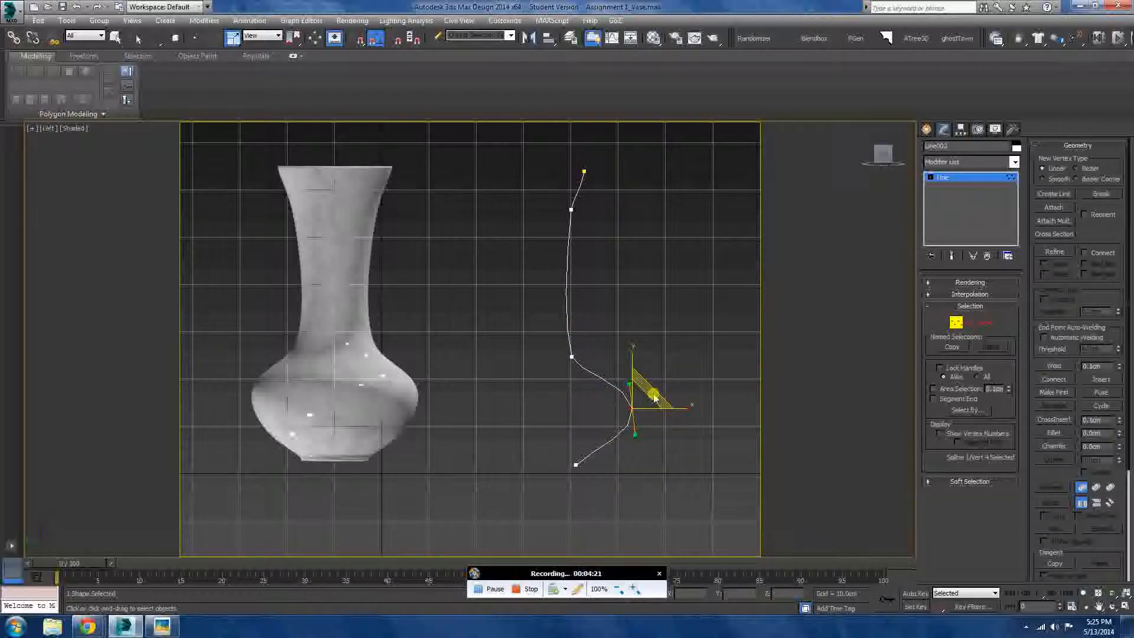
{"action": "left_click", "coordinate": [645, 400]}
Rotate the base end vertex's handle so the lower belly curves outward from the base
{"action": "left_click", "coordinate": [576, 465]}
{"action": "key", "text": "e"}
{"action": "left_click_drag", "start_coordinate": [615, 451], "coordinate": [620, 414]}
Nudge the belly vertex up and outward with refined handles, and raise the vertex at the bottom of the neck slightly
{"action": "left_click", "coordinate": [631, 407]}
{"action": "key", "text": "w"}
{"action": "left_click", "coordinate": [628, 409]}
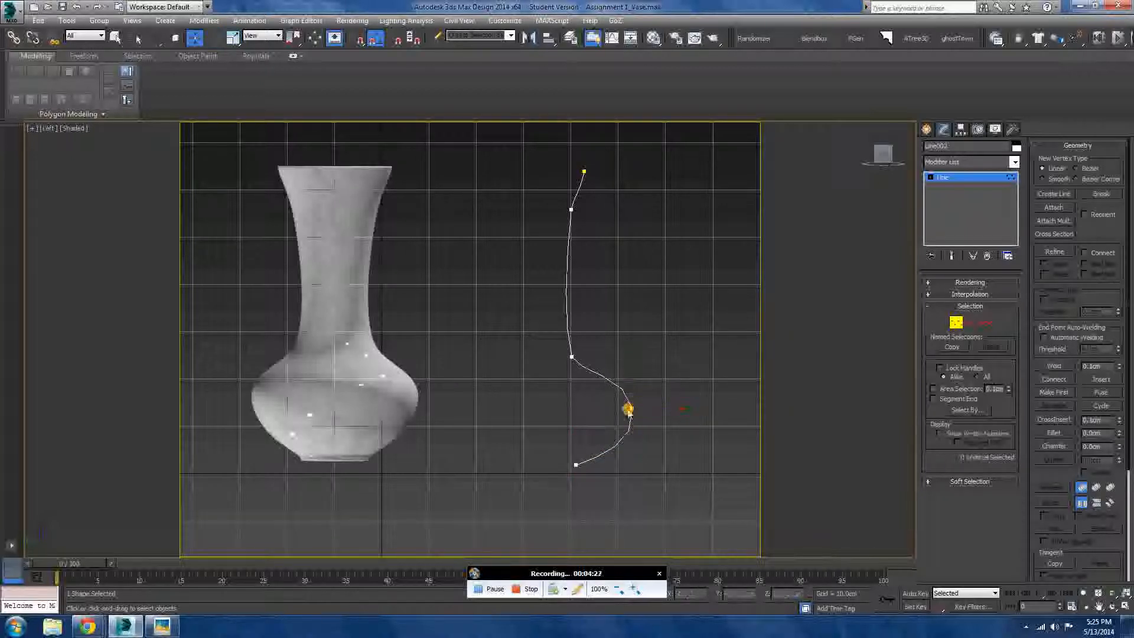
{"action": "left_click_drag", "start_coordinate": [634, 404], "coordinate": [655, 379]}
{"action": "key", "text": "e"}
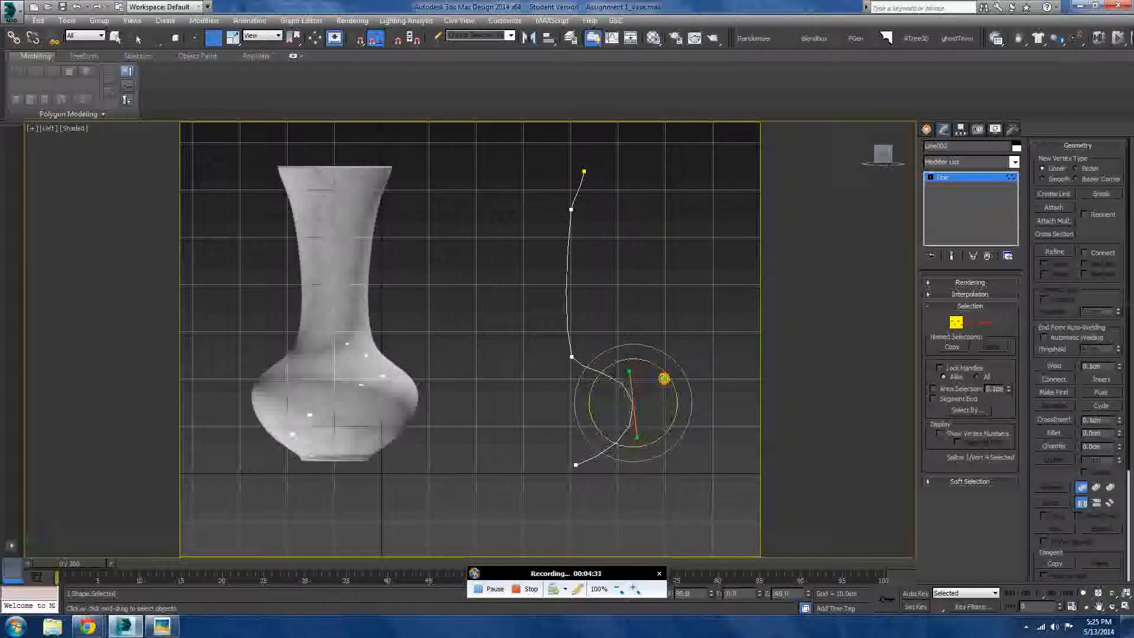
{"action": "key", "text": "r"}
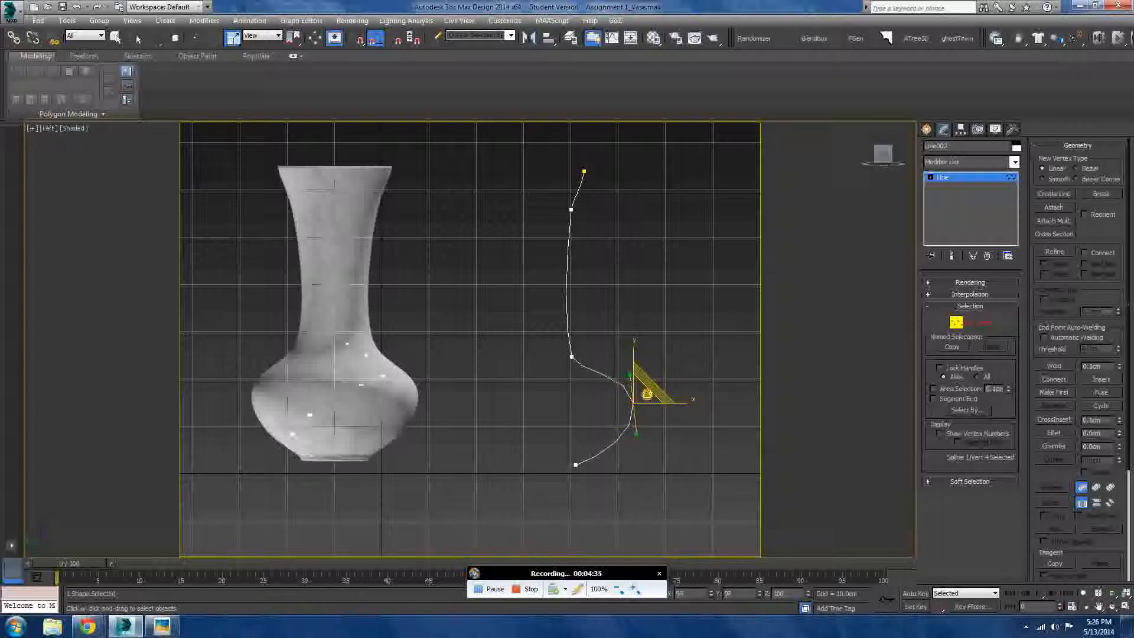
{"action": "key", "text": "w"}
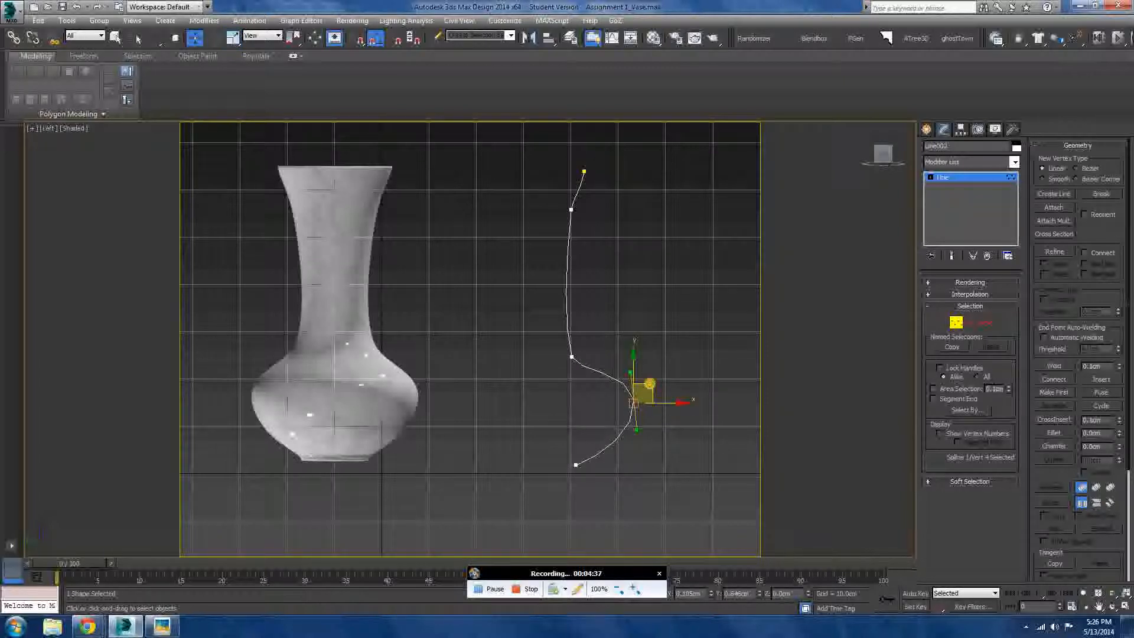
{"action": "left_click_drag", "start_coordinate": [648, 381], "coordinate": [648, 380]}
{"action": "left_click_drag", "start_coordinate": [571, 357], "coordinate": [571, 352]}
{"action": "left_click", "coordinate": [582, 284]}
Shorten the lower tangent handle of the vertex below the rim, keeping its upper handle in place
{"action": "scroll", "coordinate": [582, 284], "scroll_direction": "up", "scroll_amount": 2}
{"action": "middle_click_drag", "start_coordinate": [582, 283], "coordinate": [574, 338]}
{"action": "left_click_drag", "start_coordinate": [574, 169], "coordinate": [500, 268]}
{"action": "middle_click_drag", "start_coordinate": [564, 223], "coordinate": [548, 386]}
{"action": "scroll", "coordinate": [547, 386], "scroll_direction": "up", "scroll_amount": 1}
{"action": "scroll", "coordinate": [506, 410], "scroll_direction": "up", "scroll_amount": 1}
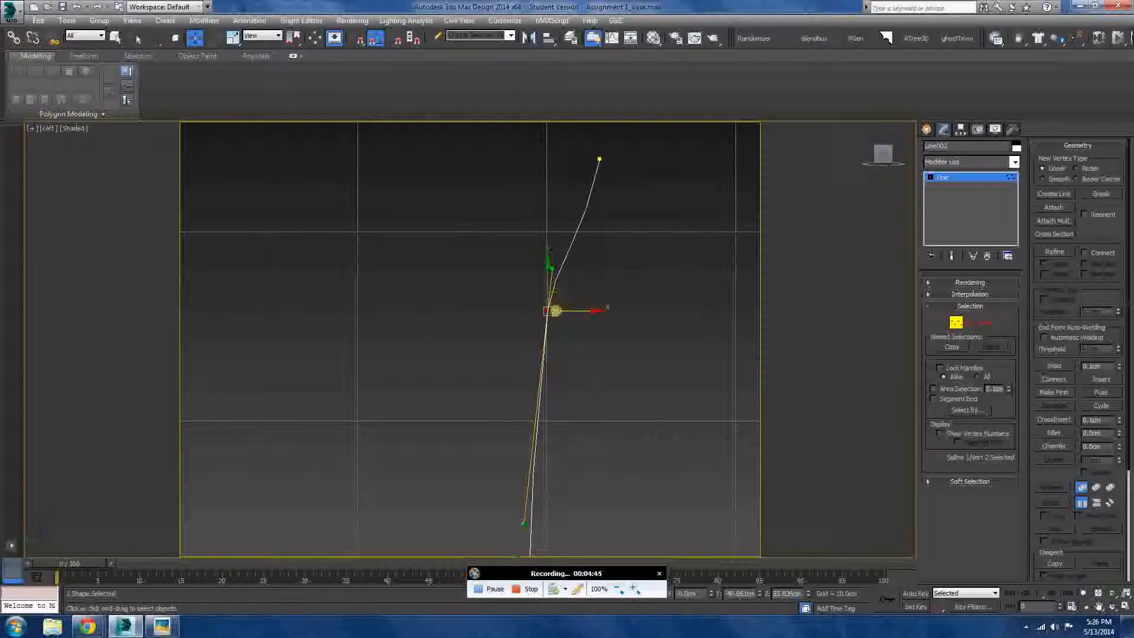
{"action": "right_click", "coordinate": [546, 302]}
{"action": "left_click", "coordinate": [538, 223]}
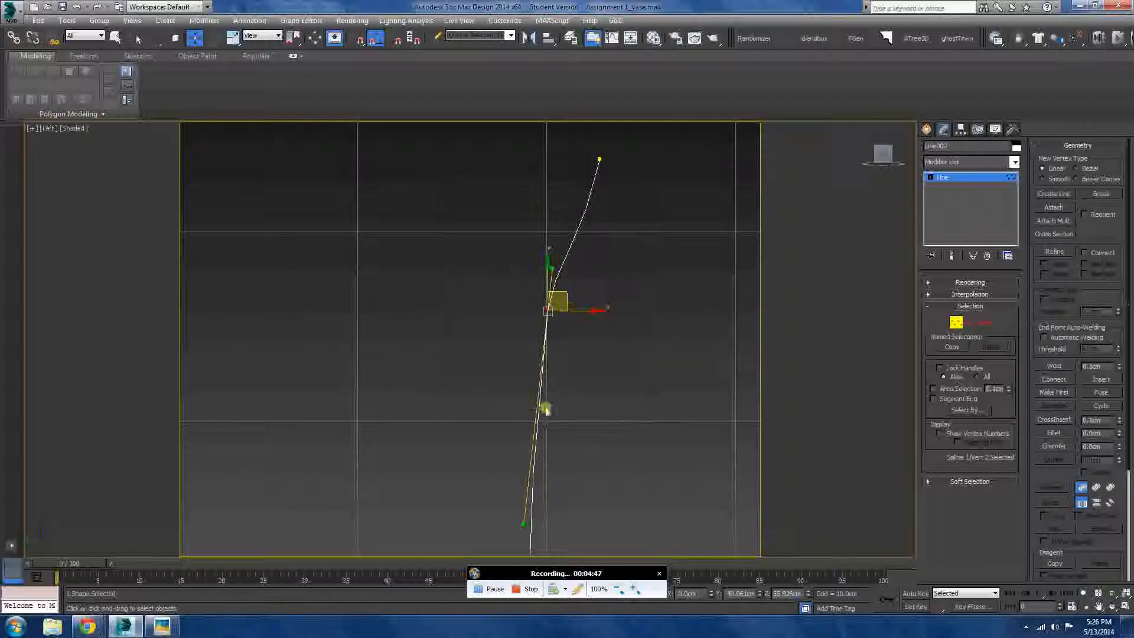
{"action": "left_click_drag", "start_coordinate": [526, 526], "coordinate": [539, 386]}
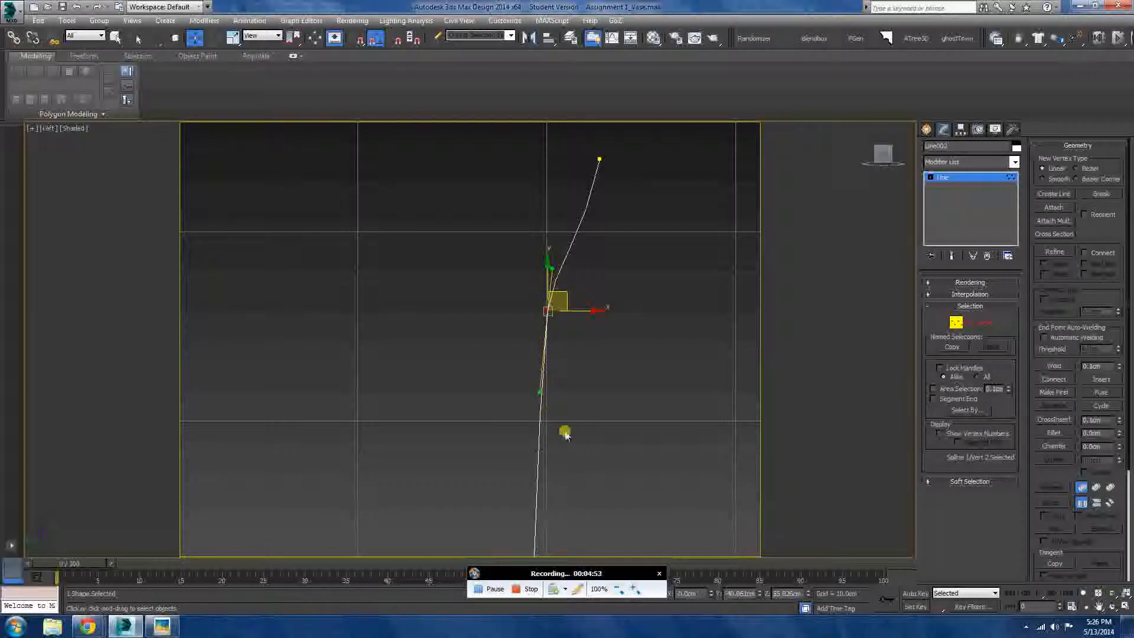
{"action": "right_click", "coordinate": [559, 370]}
{"action": "left_click", "coordinate": [543, 287]}
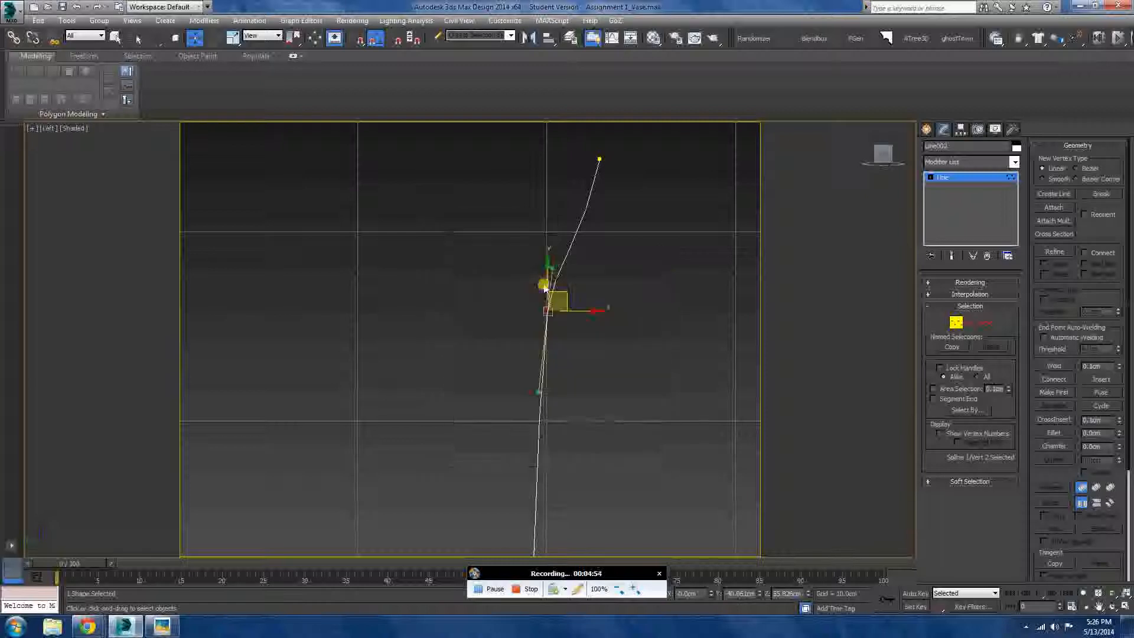
Raise the vertex below the rim slightly and fine-tune the rotation and length of its handles
{"action": "scroll", "coordinate": [543, 332], "scroll_direction": "down", "scroll_amount": 3}
{"action": "middle_click_drag", "start_coordinate": [557, 329], "coordinate": [518, 272]}
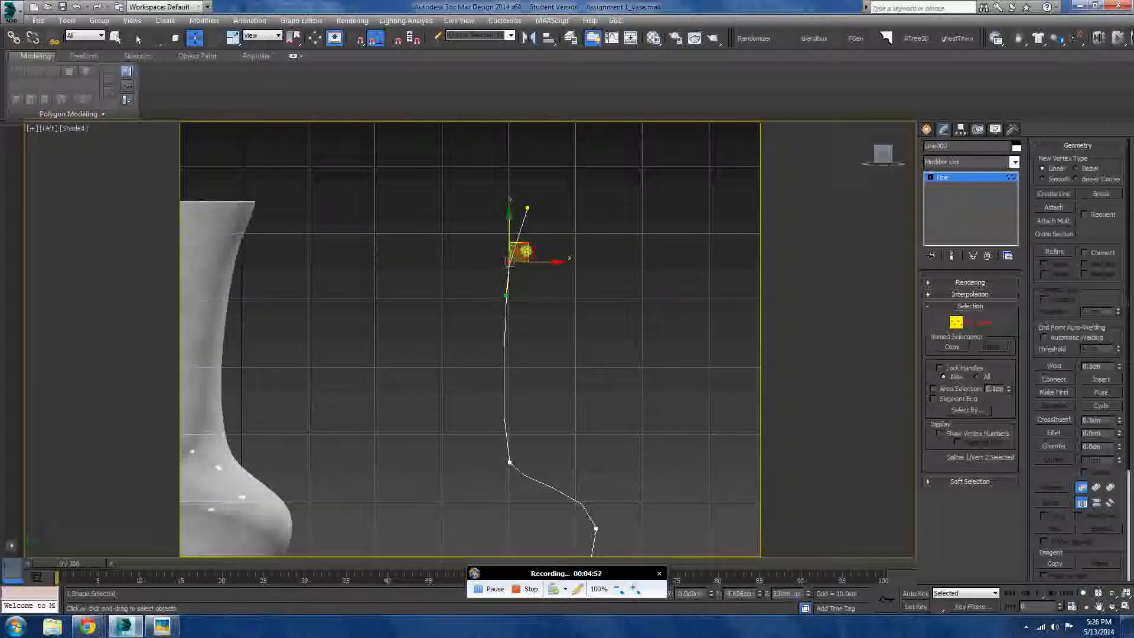
{"action": "left_click_drag", "start_coordinate": [526, 250], "coordinate": [526, 242]}
{"action": "left_click", "coordinate": [547, 317]}
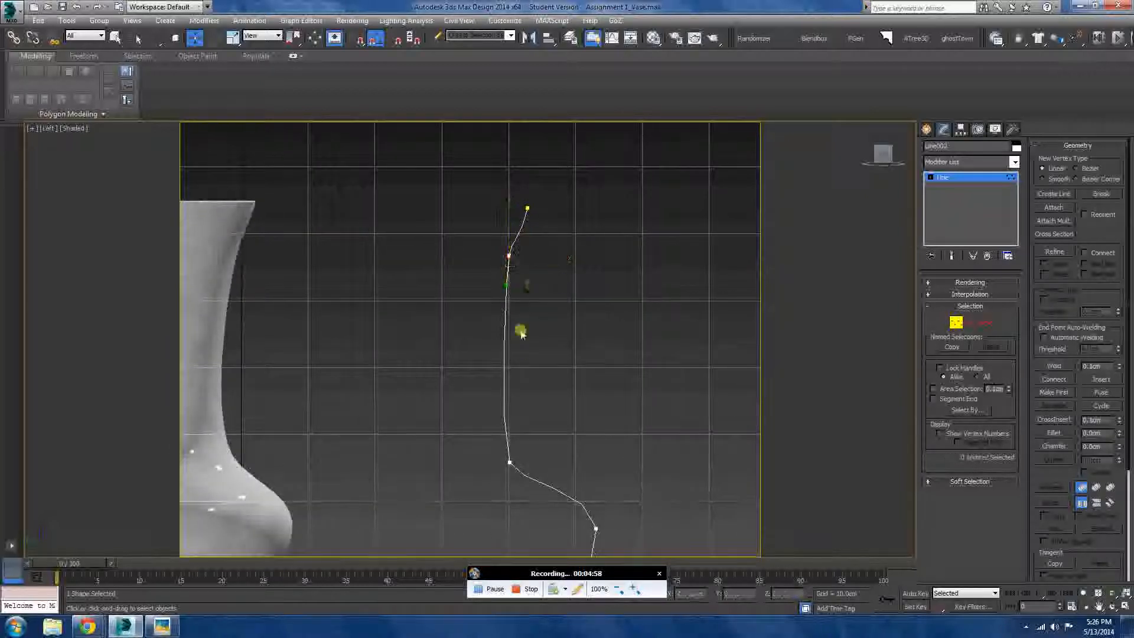
{"action": "left_click", "coordinate": [509, 255]}
{"action": "key", "text": "e"}
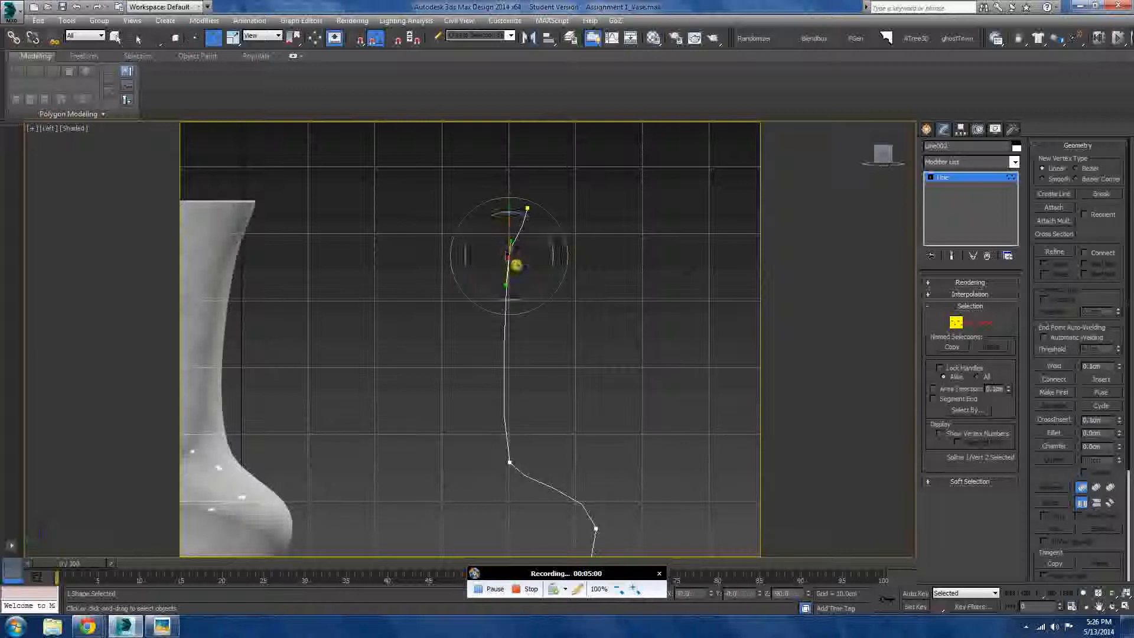
{"action": "key", "text": "r"}
{"action": "left_click_drag", "start_coordinate": [534, 245], "coordinate": [534, 238]}
{"action": "left_click", "coordinate": [540, 302]}
{"action": "left_click_drag", "start_coordinate": [497, 270], "coordinate": [495, 276]}
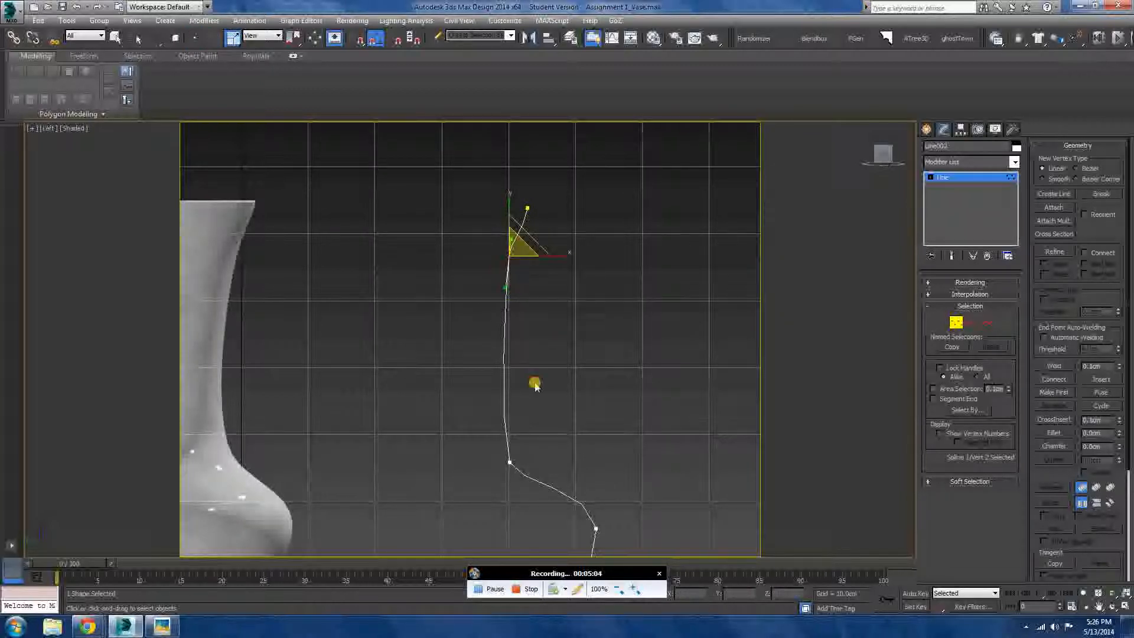
Rotate the handles of the vertex where neck meets belly and shift it slightly outward to straighten the lower neck
{"action": "left_click", "coordinate": [535, 384]}
{"action": "middle_click_drag", "start_coordinate": [534, 378], "coordinate": [554, 315]}
{"action": "scroll", "coordinate": [555, 316], "scroll_direction": "down", "scroll_amount": 2}
{"action": "left_click_drag", "start_coordinate": [560, 344], "coordinate": [502, 401]}
{"action": "key", "text": "e"}
{"action": "key", "text": "w"}
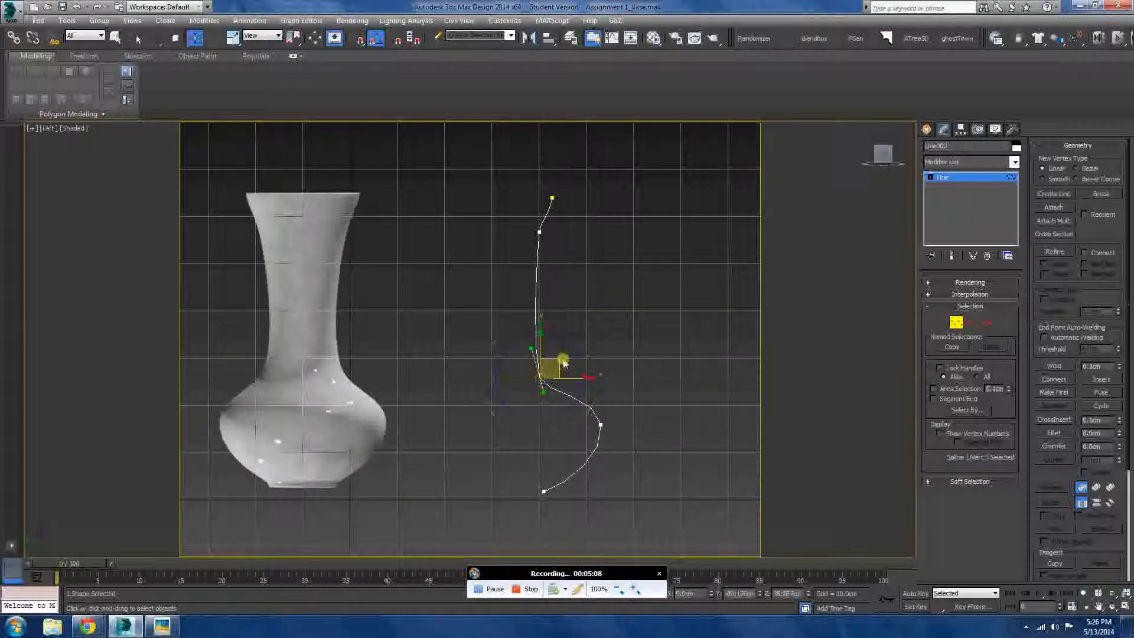
{"action": "left_click_drag", "start_coordinate": [556, 353], "coordinate": [559, 358]}
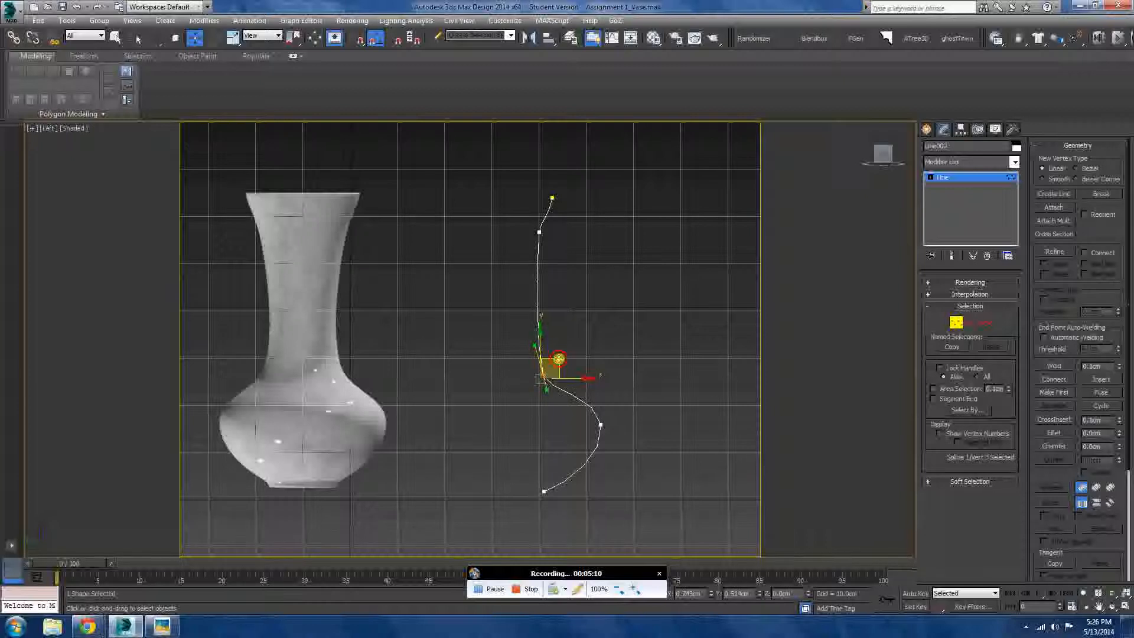
{"action": "left_click", "coordinate": [581, 348]}
Shift the vertex below the rim slightly outward and check the complete profile against the finished vase
{"action": "left_click", "coordinate": [539, 232]}
{"action": "left_click", "coordinate": [612, 246]}
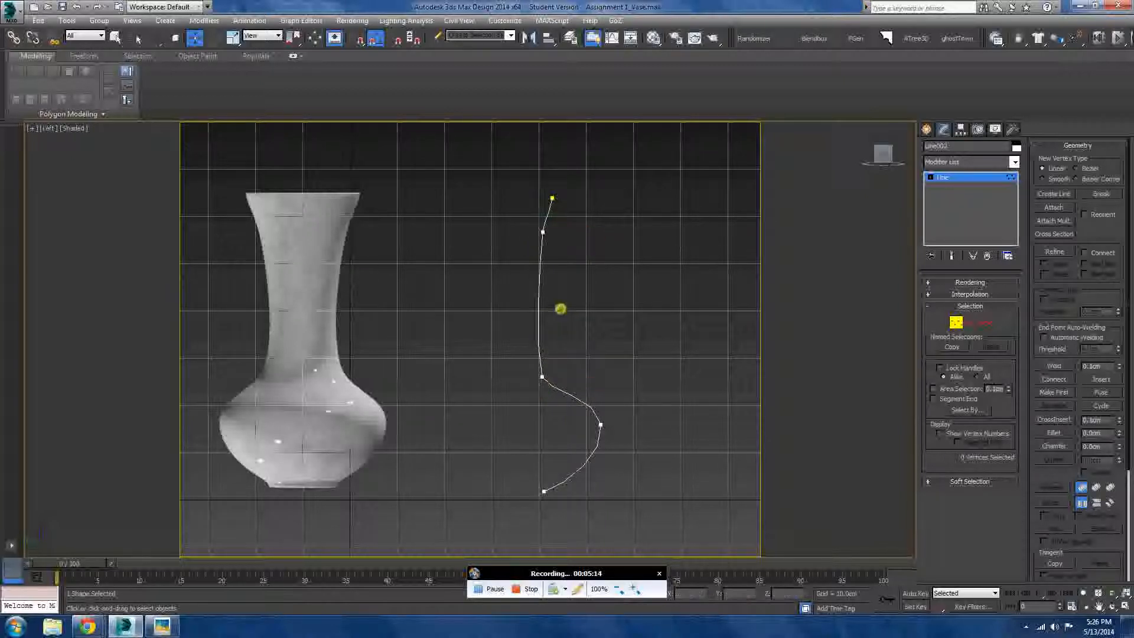
{"action": "scroll", "coordinate": [560, 308], "scroll_direction": "down", "scroll_amount": 3}
{"action": "scroll", "coordinate": [583, 222], "scroll_direction": "up", "scroll_amount": 5}
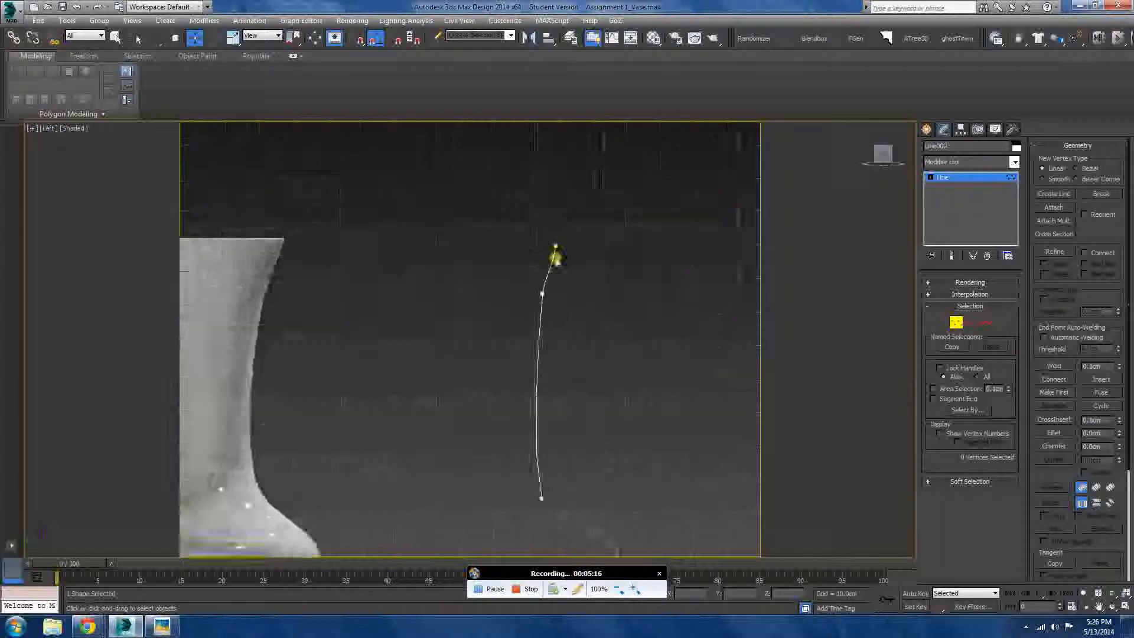
{"action": "scroll", "coordinate": [525, 371], "scroll_direction": "down", "scroll_amount": 5}
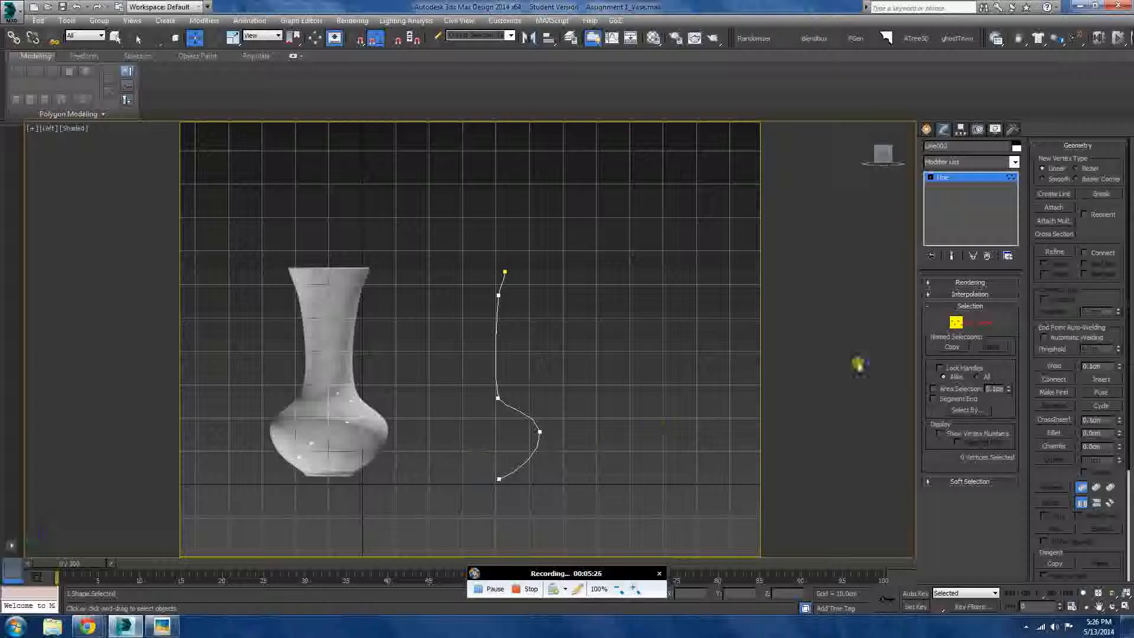
Apply a Lathe modifier to the finished profile line and move its axis inward along X until the revolved shape forms the vase
{"action": "left_click", "coordinate": [953, 324]}
{"action": "scroll", "coordinate": [455, 437], "scroll_direction": "up", "scroll_amount": 3}
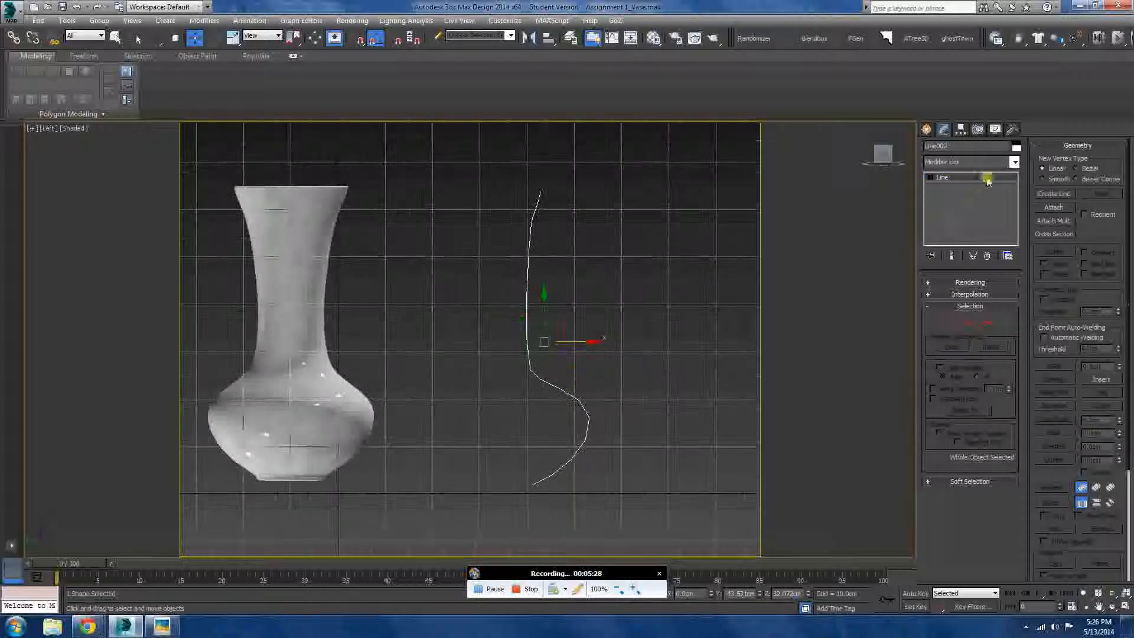
{"action": "left_click", "coordinate": [995, 162]}
{"action": "scroll", "coordinate": [986, 177], "scroll_direction": "down", "scroll_amount": 10}
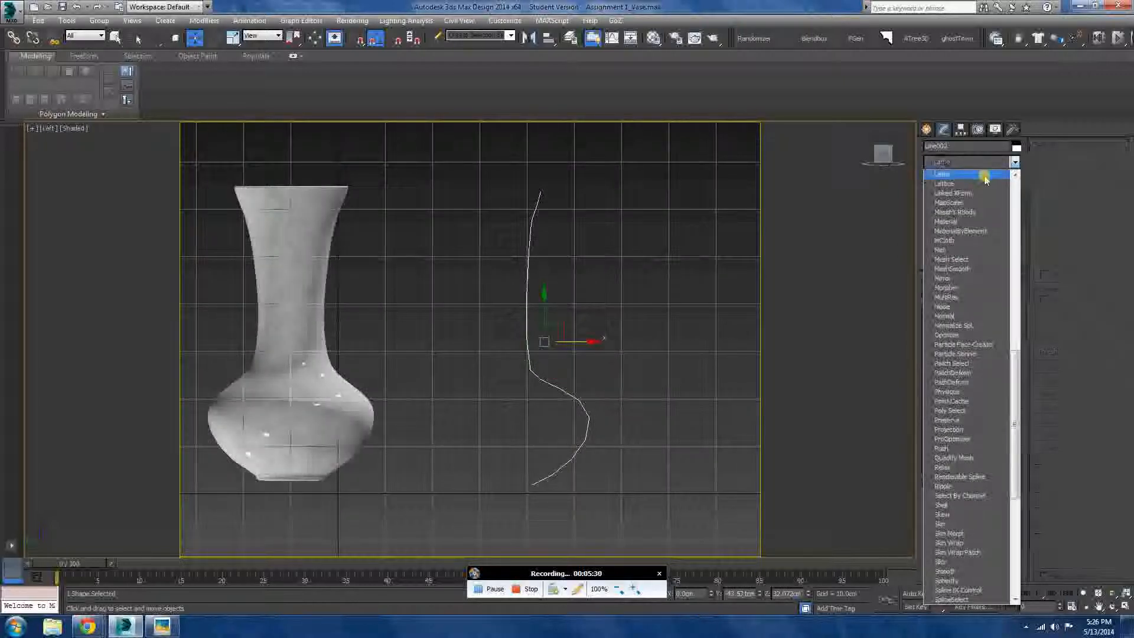
{"action": "left_click", "coordinate": [985, 178]}
{"action": "left_click", "coordinate": [941, 178]}
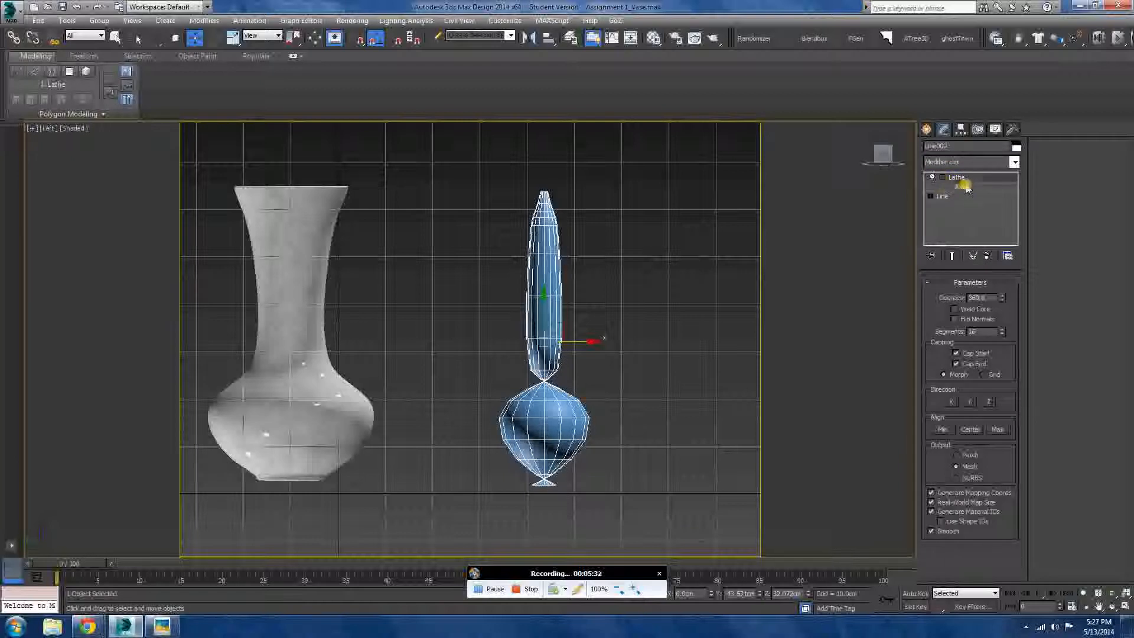
{"action": "left_click", "coordinate": [960, 187]}
{"action": "left_click_drag", "start_coordinate": [595, 337], "coordinate": [536, 346]}
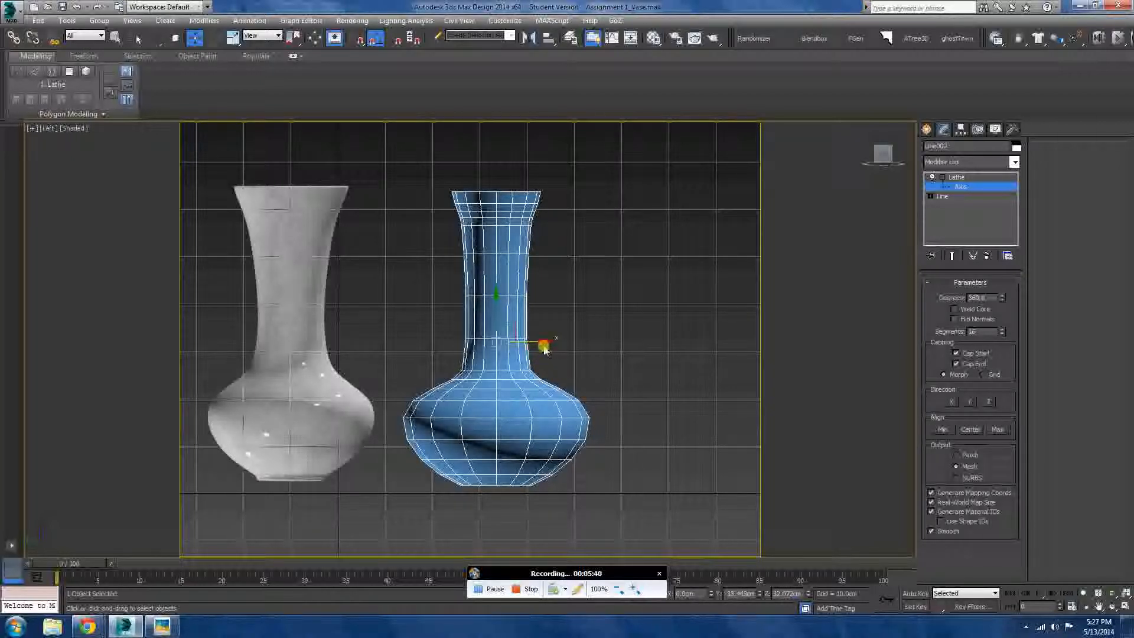
Shift the Lathe axis slightly along X to widen the vase and return to the Line's vertices with the end result shown
{"action": "left_click_drag", "start_coordinate": [538, 343], "coordinate": [534, 346]}
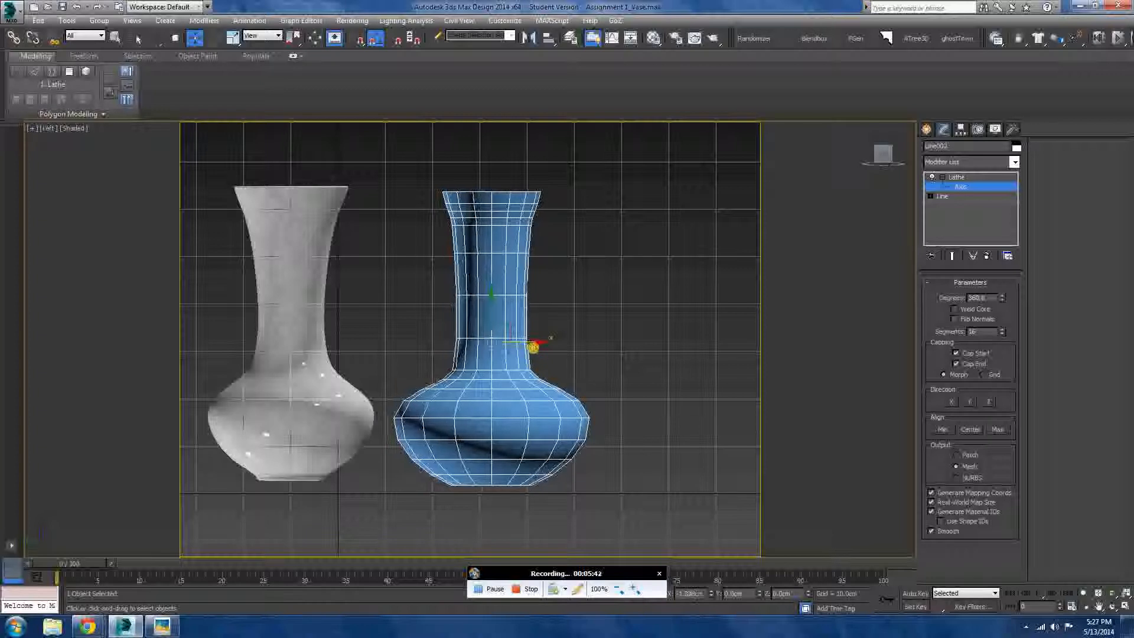
{"action": "left_click", "coordinate": [944, 195]}
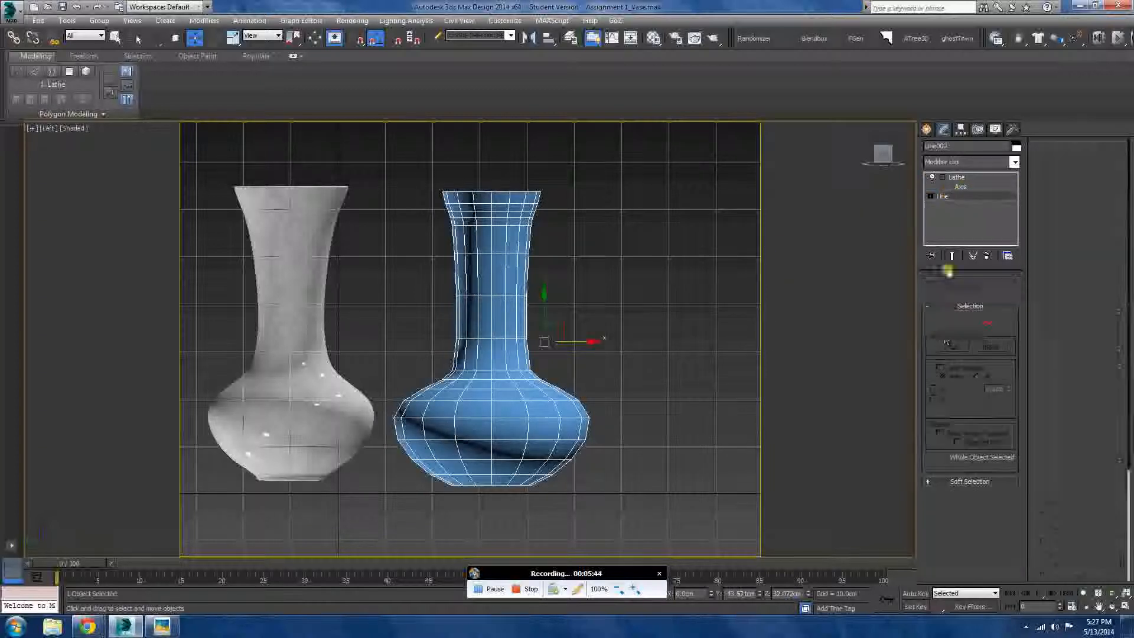
{"action": "left_click", "coordinate": [952, 256]}
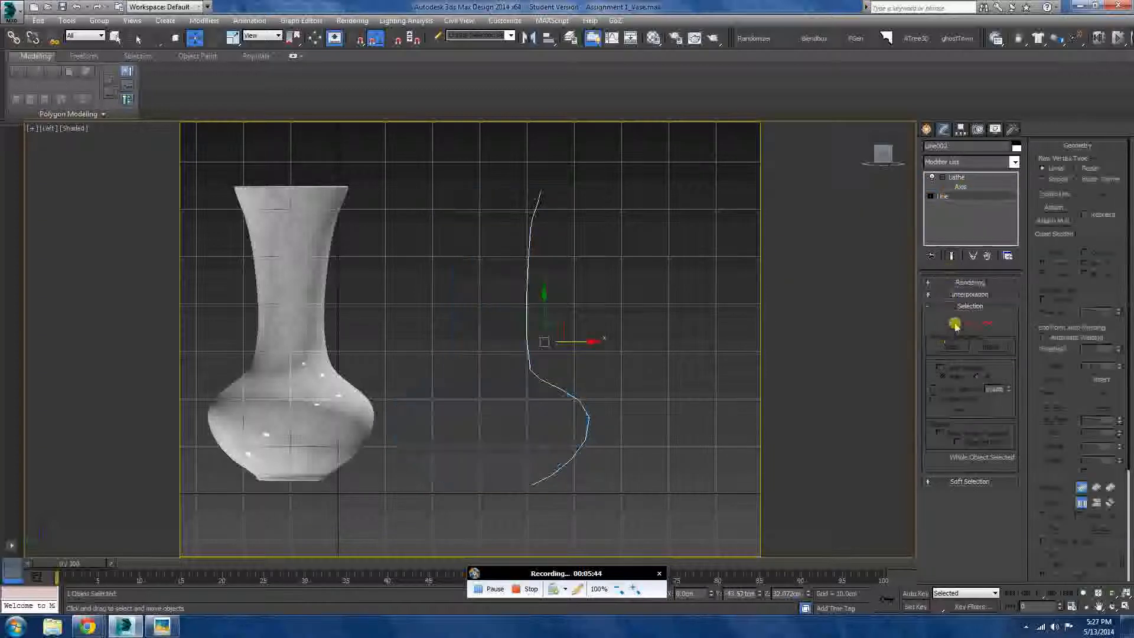
{"action": "left_click", "coordinate": [952, 255]}
{"action": "left_click", "coordinate": [955, 321]}
{"action": "scroll", "coordinate": [622, 388], "scroll_direction": "up", "scroll_amount": 3}
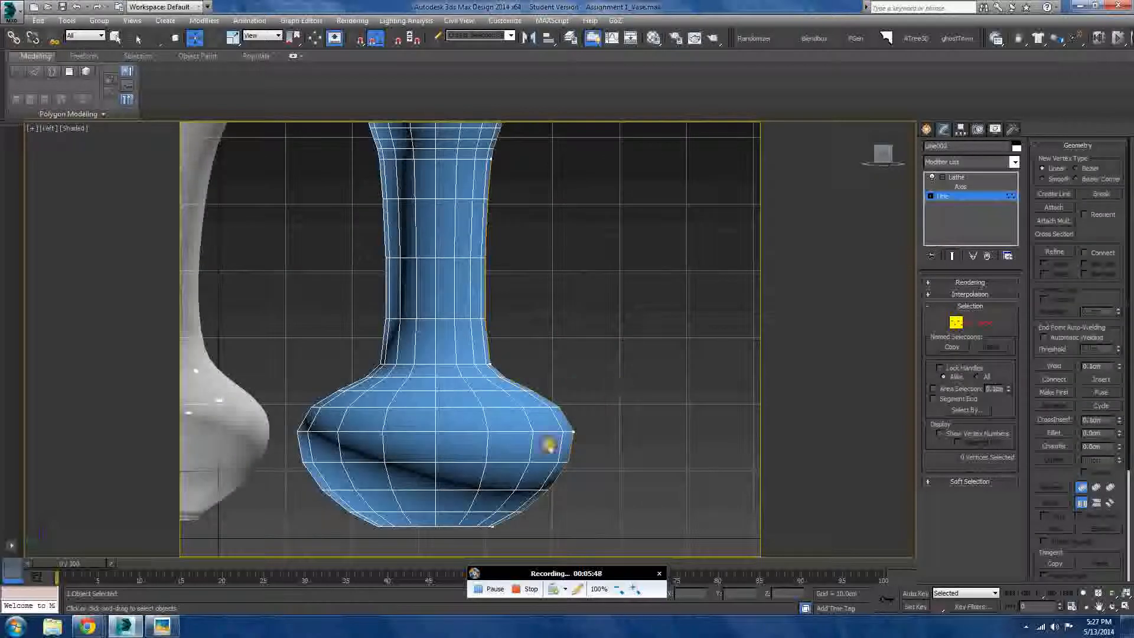
{"action": "left_click", "coordinate": [573, 432]}
{"action": "scroll", "coordinate": [630, 413], "scroll_direction": "down", "scroll_amount": 2}
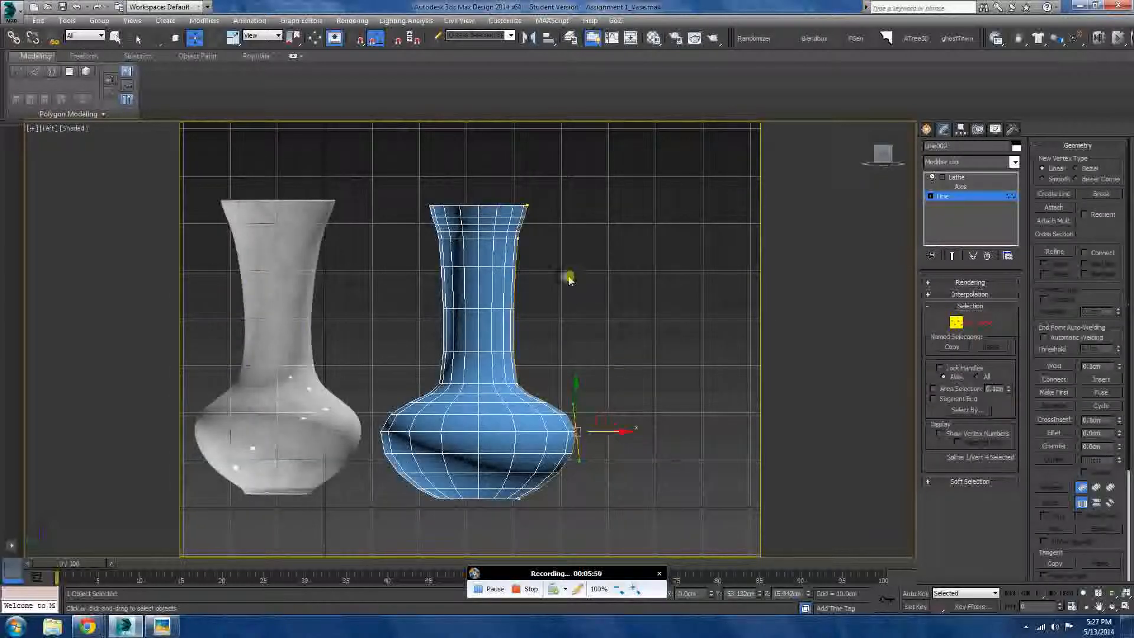
Move the rim vertex slightly outward and rotate its handles to flare the vase's mouth
{"action": "left_click_drag", "start_coordinate": [532, 236], "coordinate": [510, 255]}
{"action": "mouse_move", "coordinate": [570, 209]}
{"action": "left_mouse_down"}
{"action": "mouse_move", "coordinate": [521, 221]}
{"action": "mouse_move", "coordinate": [568, 205]}
{"action": "left_mouse_up"}
{"action": "key", "text": "e"}
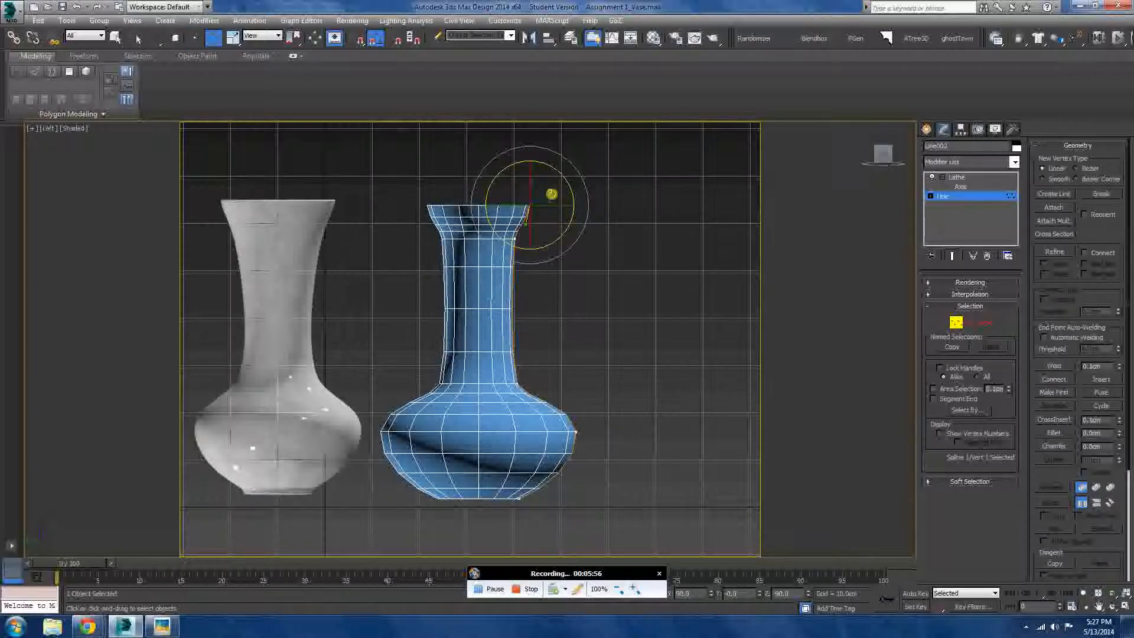
{"action": "left_click", "coordinate": [582, 232]}
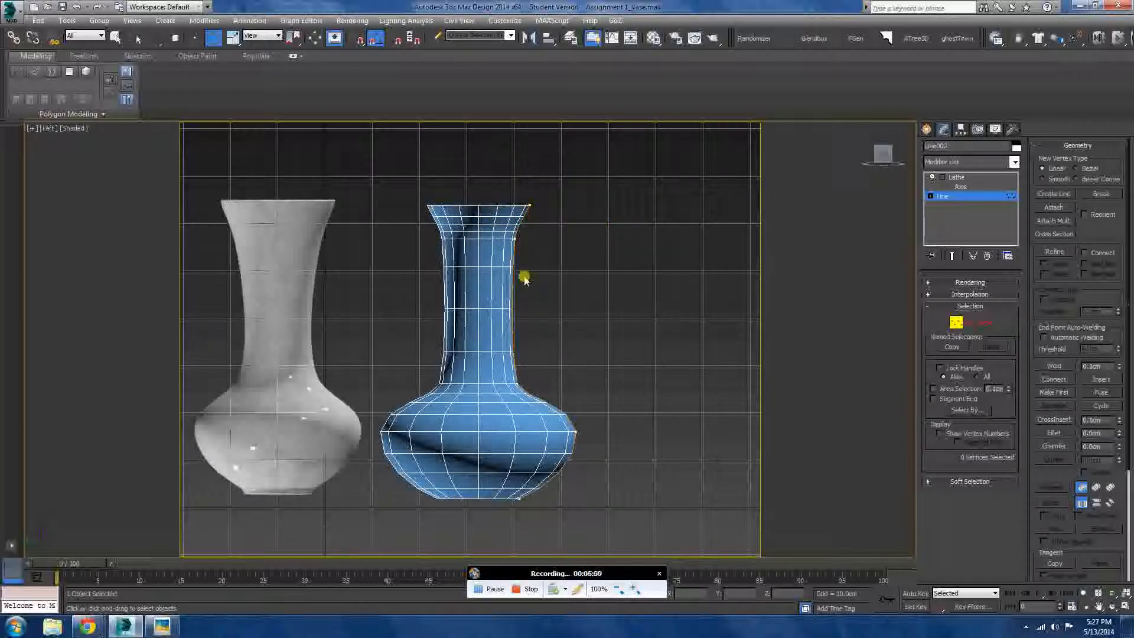
Adjust the handles of the vertex where neck meets belly and raise that vertex slightly
{"action": "middle_click_drag", "start_coordinate": [524, 278], "coordinate": [539, 240]}
{"action": "left_click", "coordinate": [535, 349]}
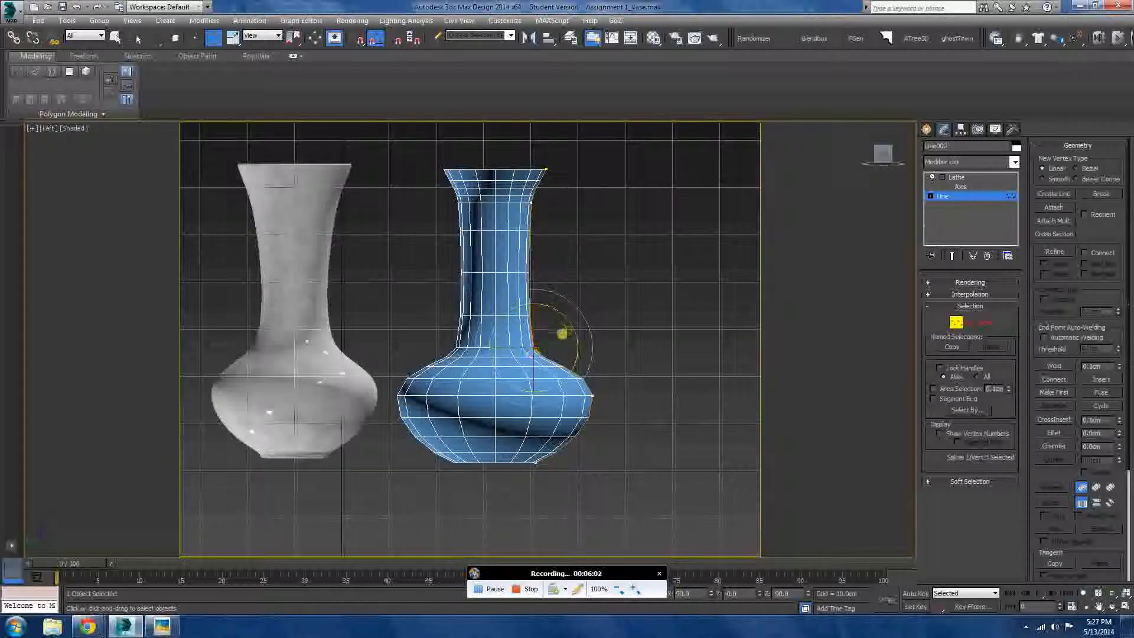
{"action": "key", "text": "w"}
{"action": "key", "text": "r"}
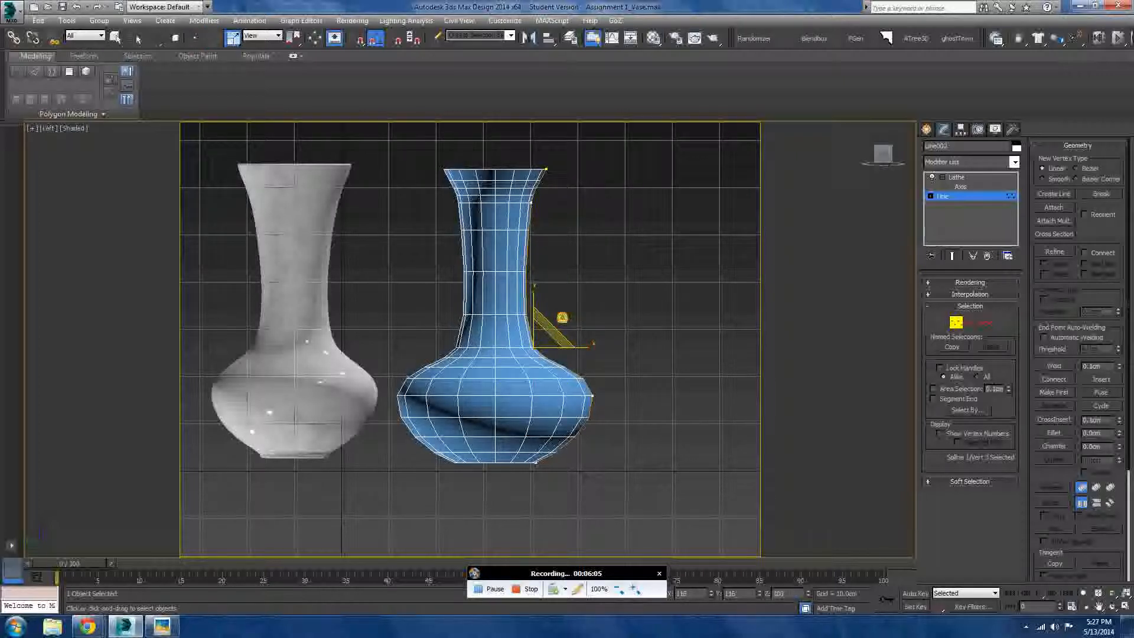
{"action": "left_click", "coordinate": [608, 361]}
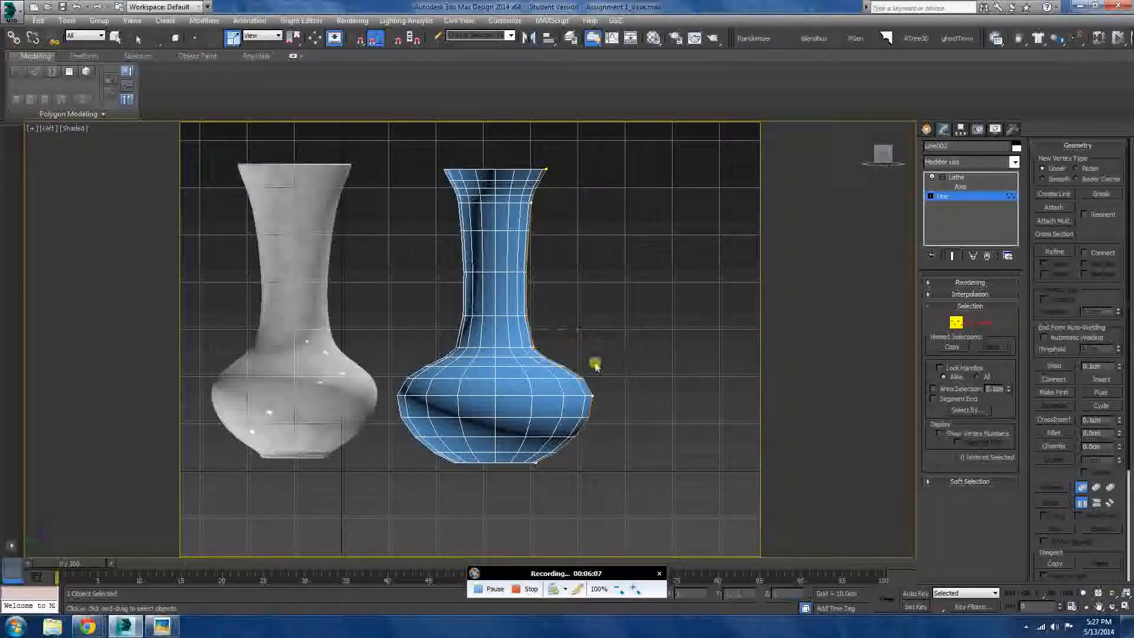
{"action": "left_click", "coordinate": [534, 347]}
{"action": "key", "text": "w"}
{"action": "left_click_drag", "start_coordinate": [534, 316], "coordinate": [531, 313]}
Raise the vertex at the belly's widest point slightly and rotate the handles of the base vertex
{"action": "left_click", "coordinate": [592, 396]}
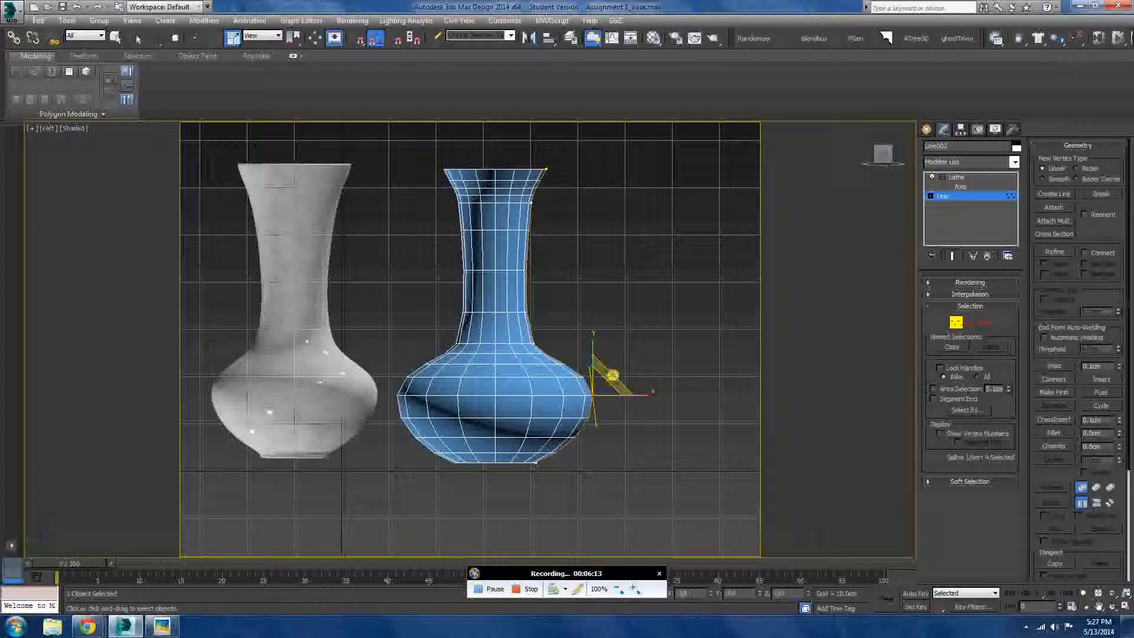
{"action": "left_click_drag", "start_coordinate": [593, 363], "coordinate": [592, 358]}
{"action": "left_click_drag", "start_coordinate": [568, 427], "coordinate": [501, 481]}
{"action": "key", "text": "e"}
{"action": "left_click_drag", "start_coordinate": [568, 440], "coordinate": [568, 432]}
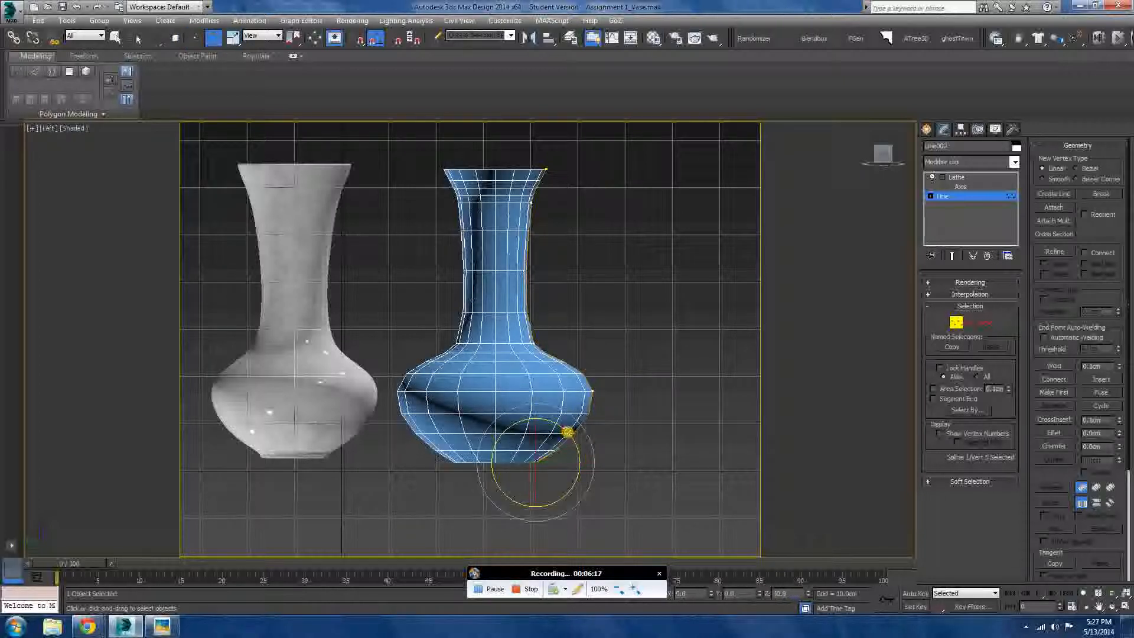
{"action": "left_click", "coordinate": [627, 415]}
Move the belly's widest vertex slightly inward and lower the vertex where neck meets belly
{"action": "left_click_drag", "start_coordinate": [425, 489], "coordinate": [535, 429]}
{"action": "key", "text": "w"}
{"action": "left_click", "coordinate": [593, 391]}
{"action": "mouse_move", "coordinate": [627, 393]}
{"action": "left_mouse_down"}
{"action": "mouse_move", "coordinate": [611, 393]}
{"action": "mouse_move", "coordinate": [621, 396]}
{"action": "left_mouse_up"}
{"action": "left_click", "coordinate": [534, 343]}
{"action": "left_click_drag", "start_coordinate": [533, 313], "coordinate": [534, 332]}
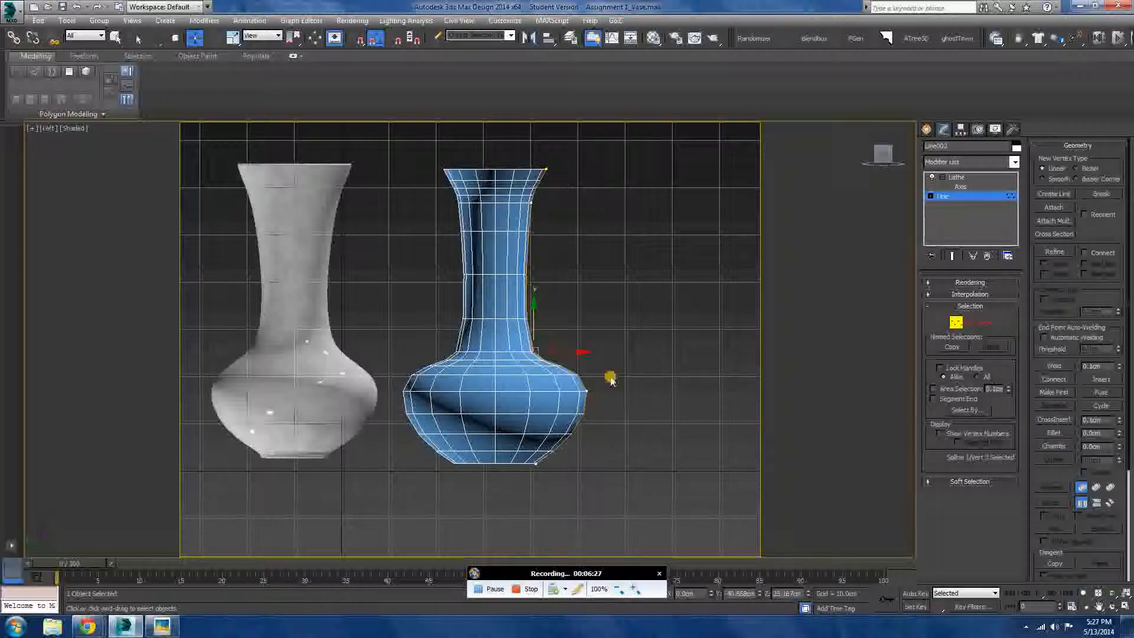
Fine-tune the handles and height of the vertex at the belly's widest point
{"action": "key", "text": "e"}
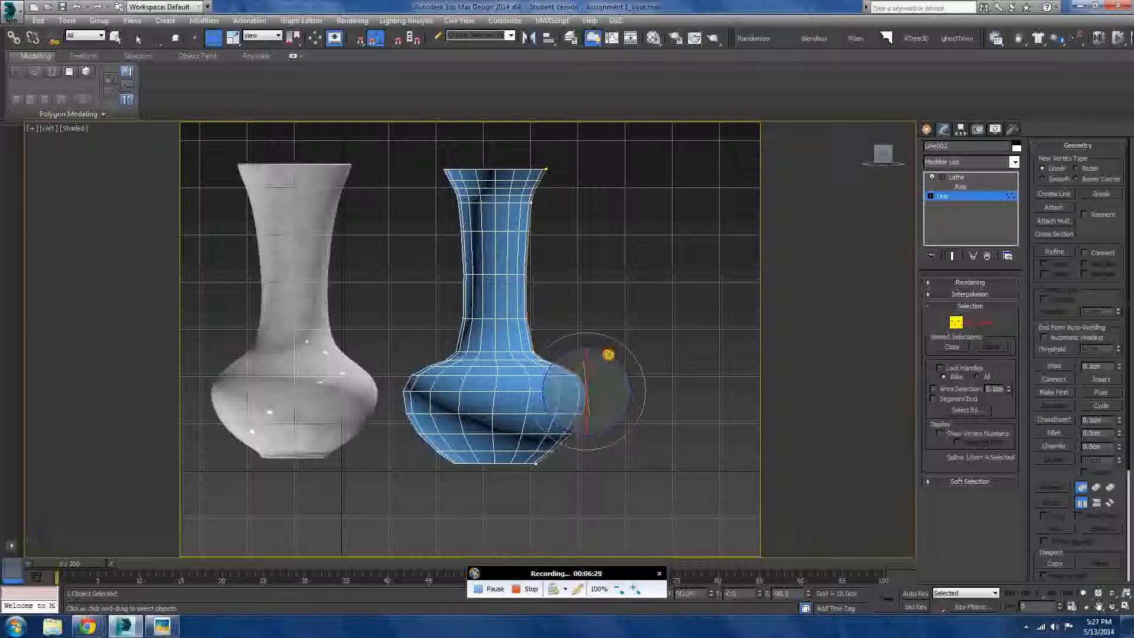
{"action": "key", "text": "r"}
{"action": "mouse_move", "coordinate": [588, 352]}
{"action": "left_mouse_down"}
{"action": "mouse_move", "coordinate": [590, 367]}
{"action": "mouse_move", "coordinate": [587, 355]}
{"action": "left_mouse_up"}
{"action": "key", "text": "w"}
{"action": "left_click", "coordinate": [620, 337]}
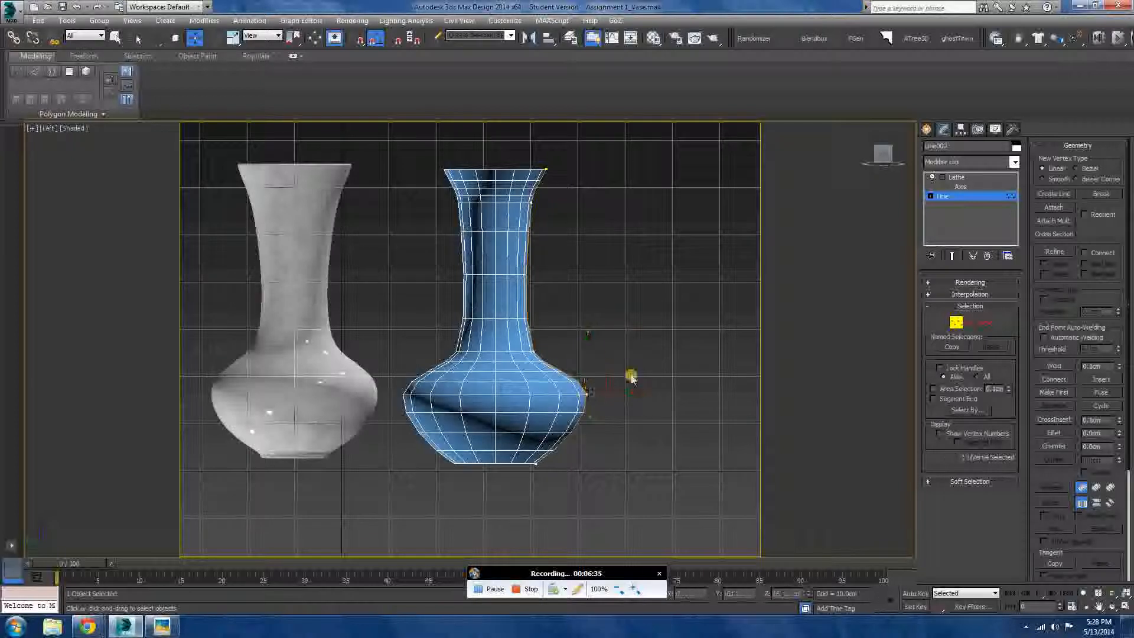
{"action": "left_click", "coordinate": [587, 393]}
{"action": "left_click_drag", "start_coordinate": [590, 356], "coordinate": [638, 349]}
Raise the base vertex slightly, pull the belly's widest vertex a little inward and leave vertex editing
{"action": "left_click_drag", "start_coordinate": [531, 468], "coordinate": [538, 422]}
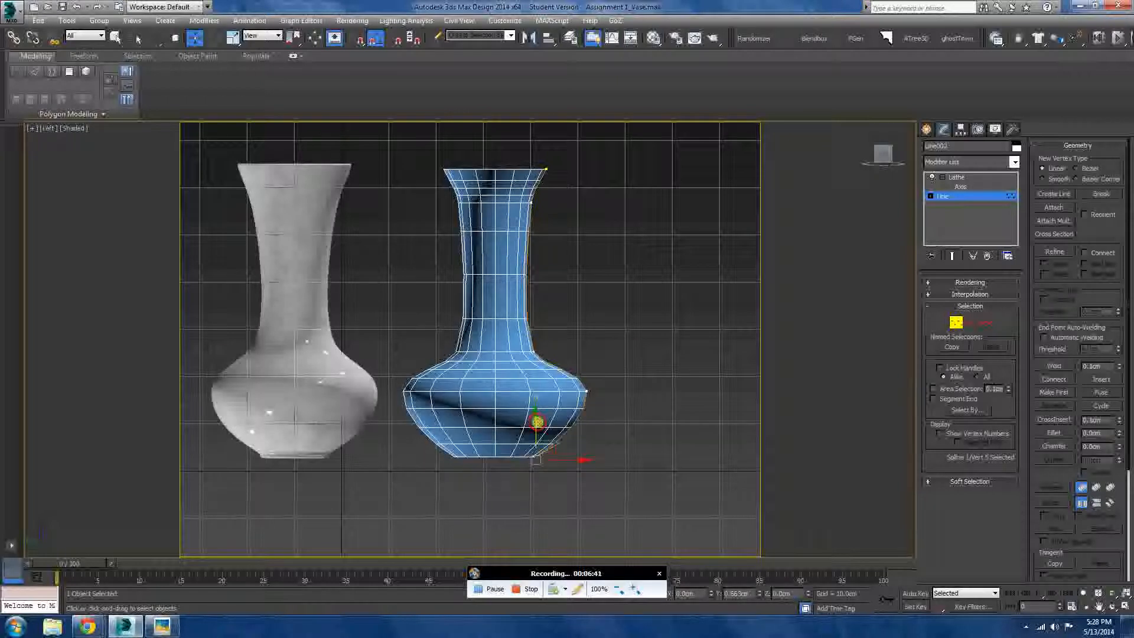
{"action": "left_click", "coordinate": [614, 423]}
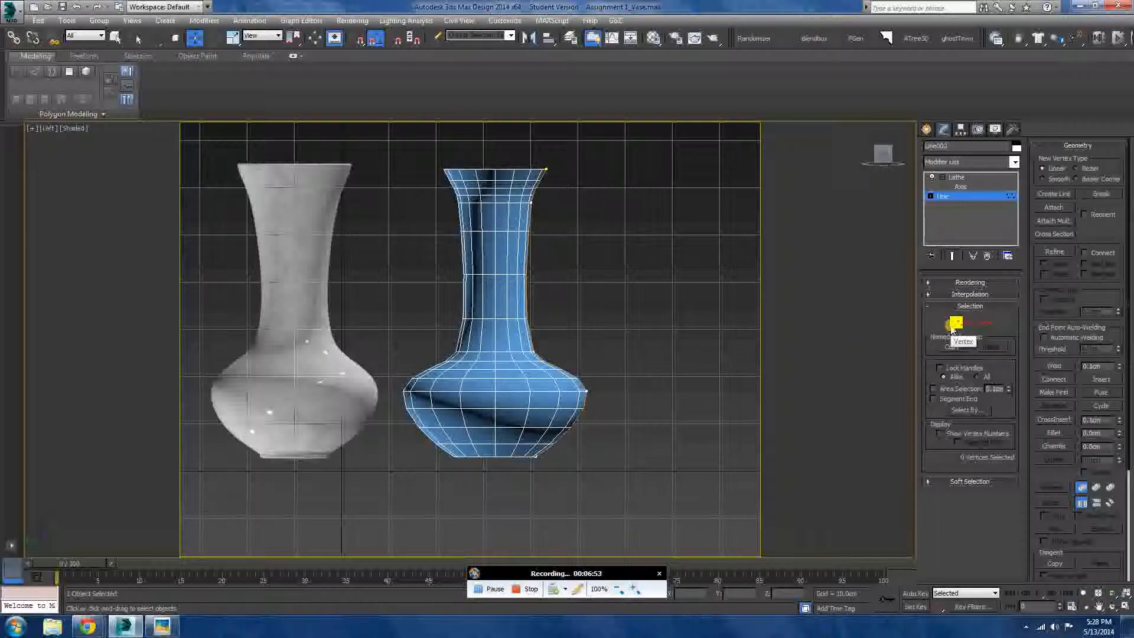
{"action": "left_click_drag", "start_coordinate": [625, 381], "coordinate": [597, 376]}
{"action": "left_click", "coordinate": [664, 368]}
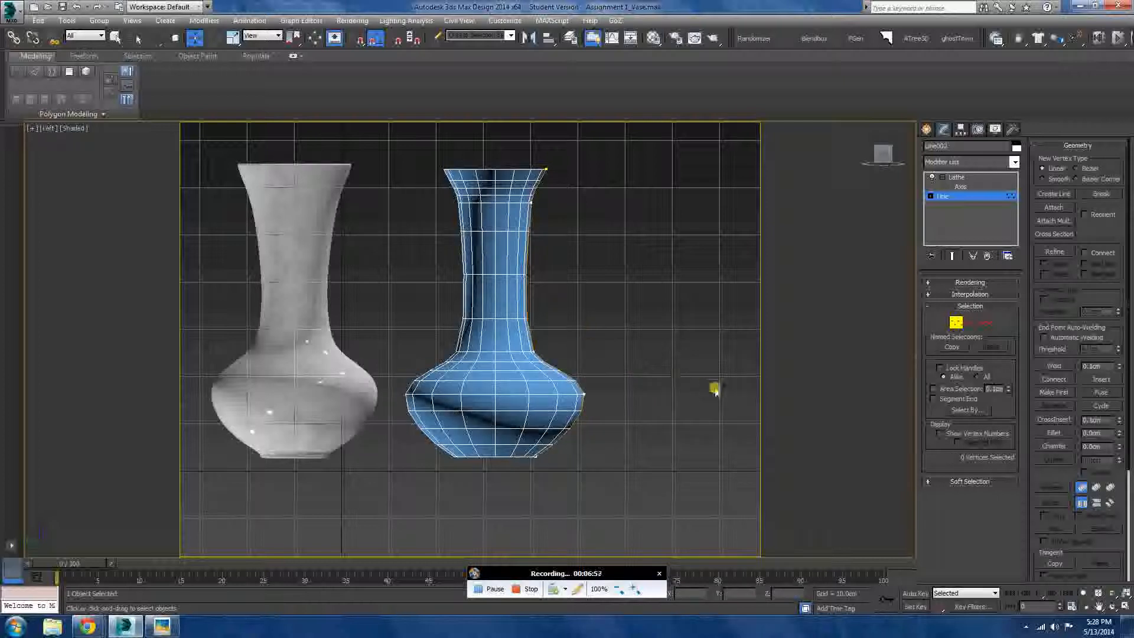
{"action": "left_click", "coordinate": [955, 324]}
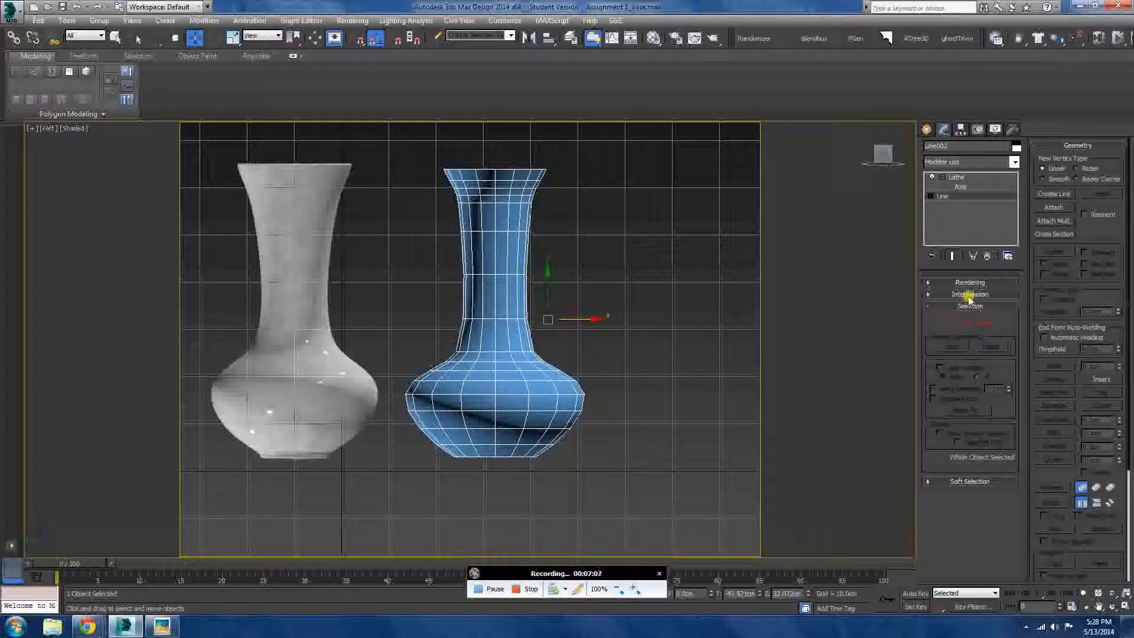
Try fewer interpolation steps on the profile line, down to 1, and set them back to 3
{"action": "left_click", "coordinate": [969, 295]}
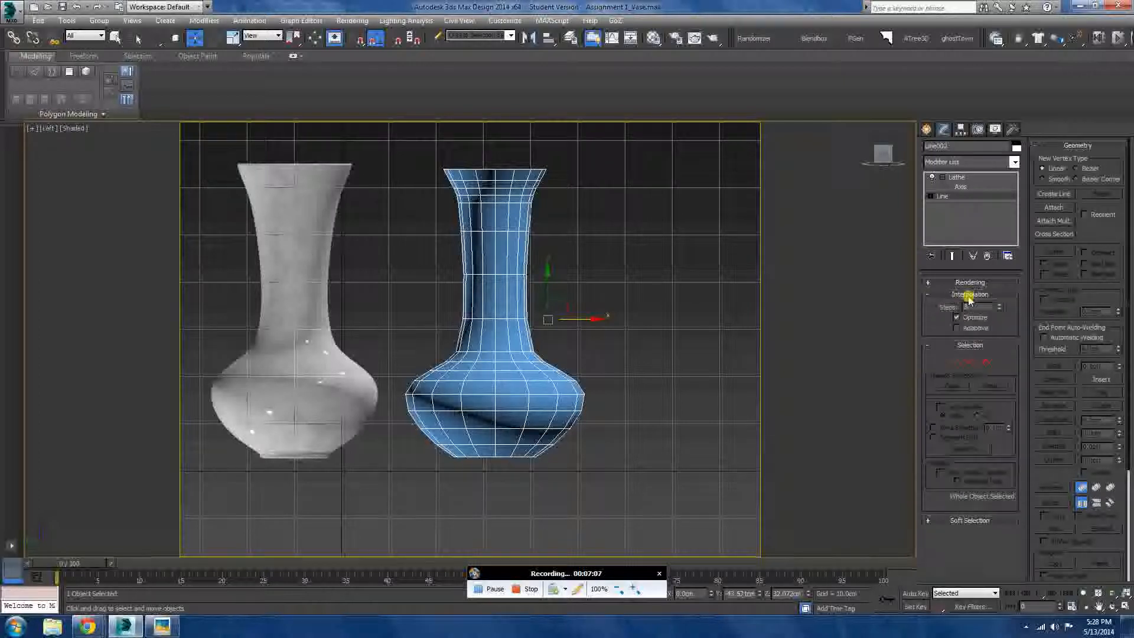
{"action": "left_click", "coordinate": [997, 311]}
{"action": "left_click", "coordinate": [998, 311]}
{"action": "left_click", "coordinate": [998, 304]}
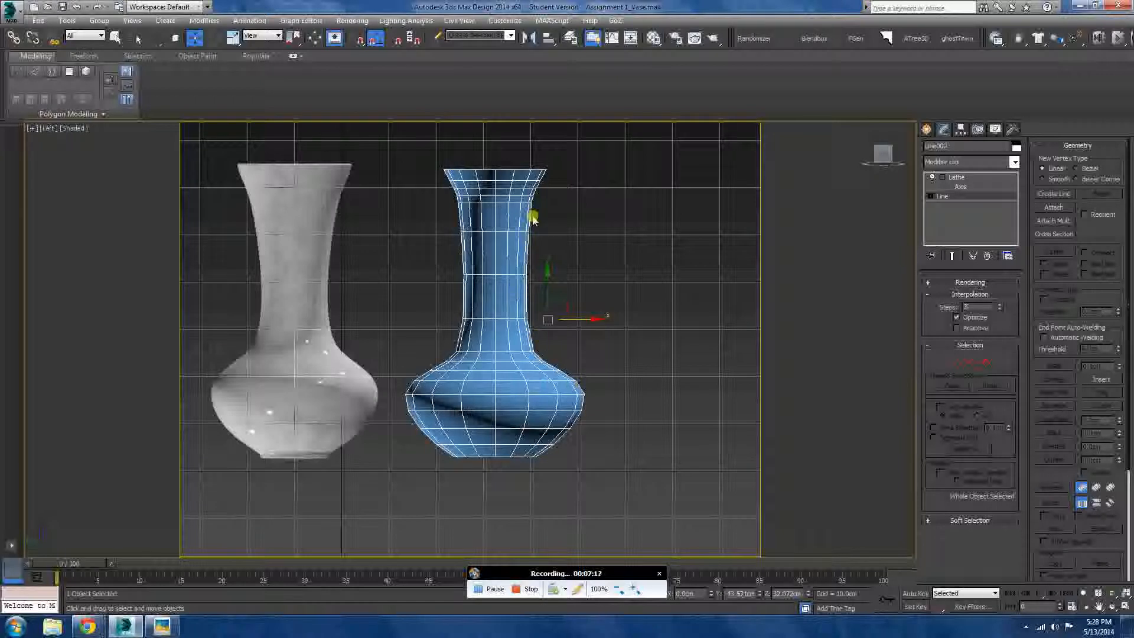
{"action": "left_click", "coordinate": [998, 312]}
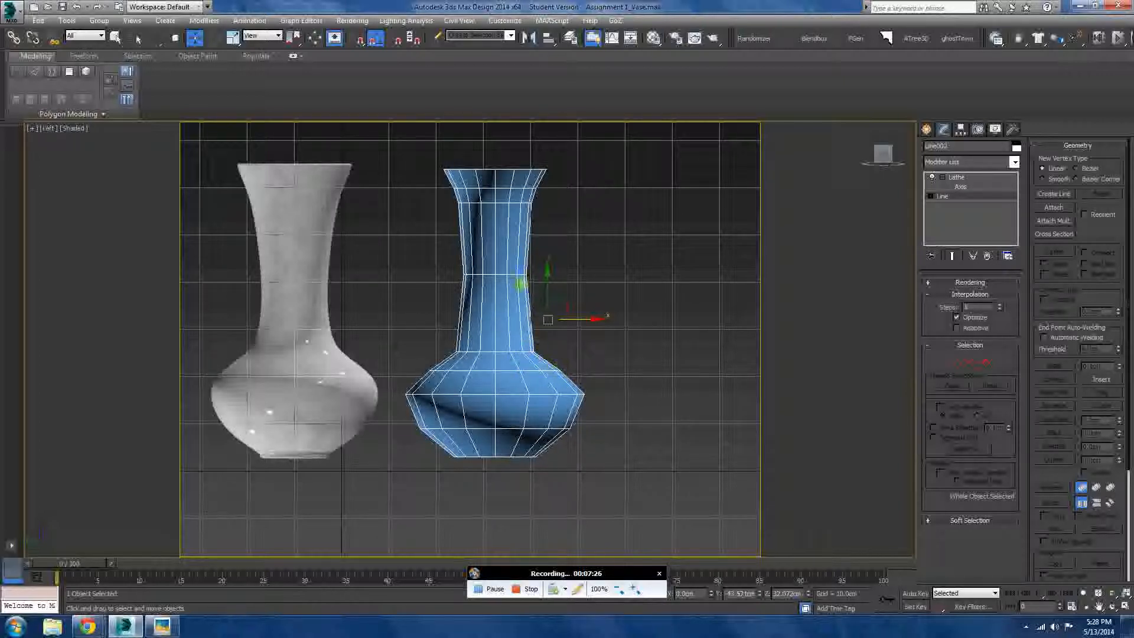
{"action": "left_click", "coordinate": [1001, 303]}
{"action": "left_click", "coordinate": [1000, 304]}
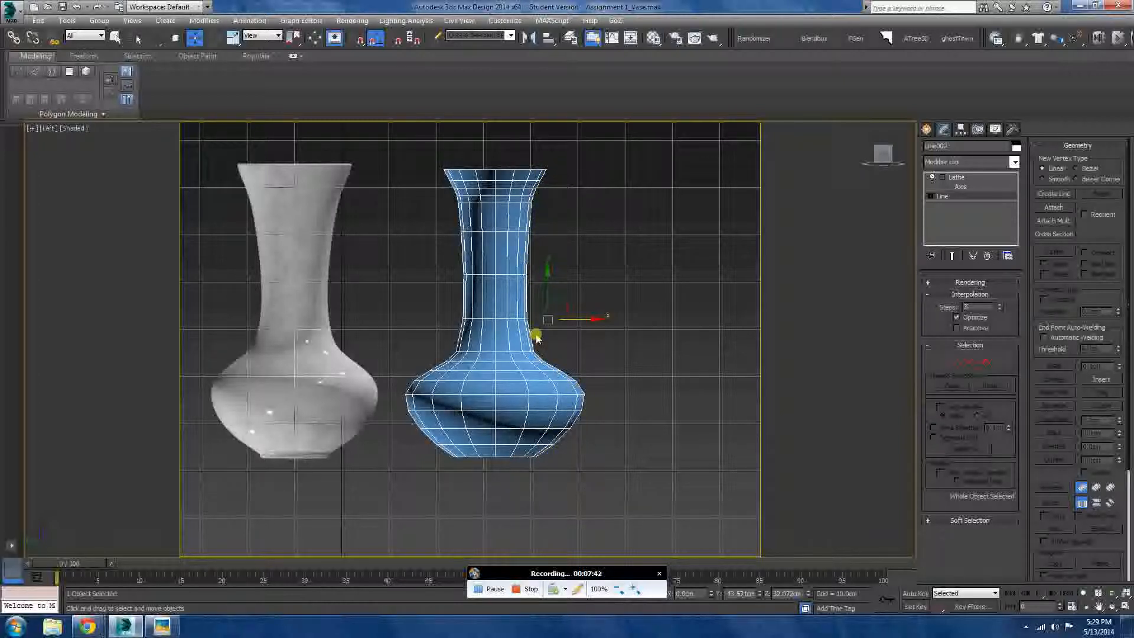
Add an Edit Poly modifier above the Lathe and cap the open border at the vase's base
{"action": "middle_click_drag", "start_coordinate": [535, 337], "coordinate": [509, 349]}
{"action": "left_click", "coordinate": [967, 176]}
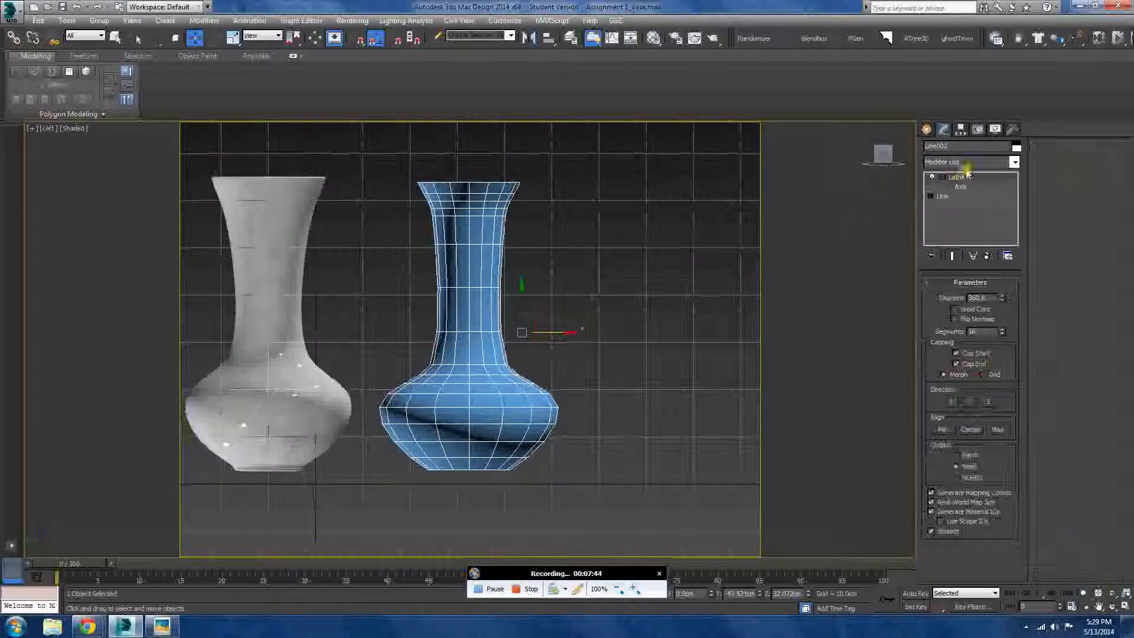
{"action": "left_click", "coordinate": [965, 163]}
{"action": "key", "text": "e"}
{"action": "left_click", "coordinate": [947, 203]}
{"action": "left_click", "coordinate": [967, 378]}
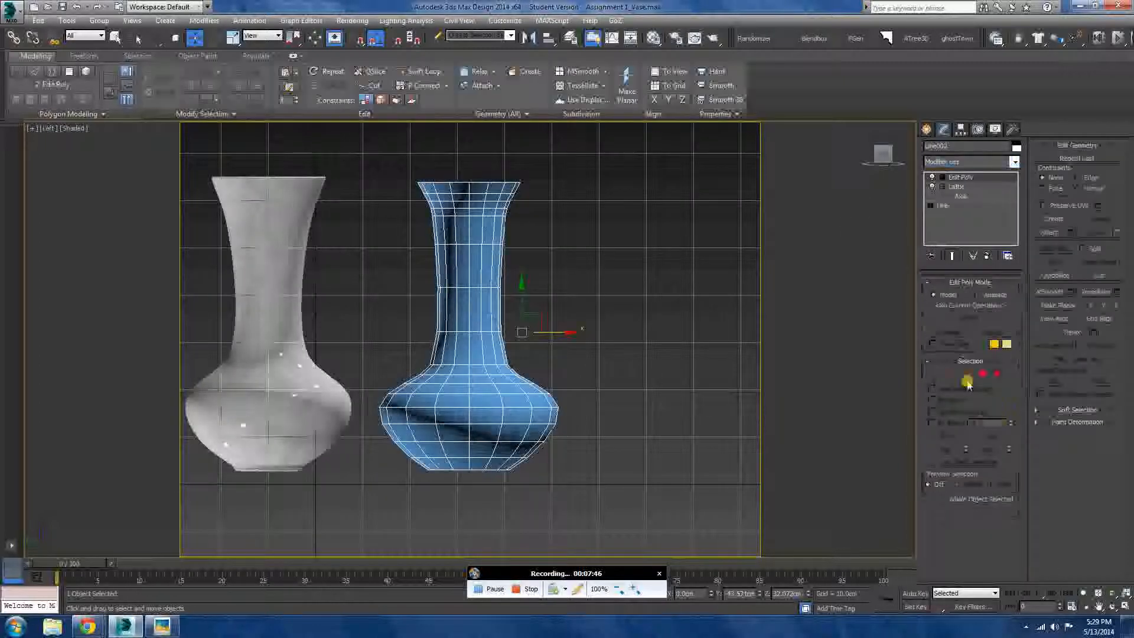
{"action": "left_click", "coordinate": [471, 466]}
{"action": "left_click", "coordinate": [1003, 554]}
{"action": "mouse_move", "coordinate": [683, 468]}
{"action": "middle_mouse_down", "text": "alt"}
{"action": "mouse_move", "coordinate": [696, 423]}
{"action": "mouse_move", "coordinate": [704, 470]}
{"action": "mouse_move", "coordinate": [688, 458]}
{"action": "middle_mouse_up", "text": "alt"}
{"action": "left_click", "coordinate": [967, 374]}
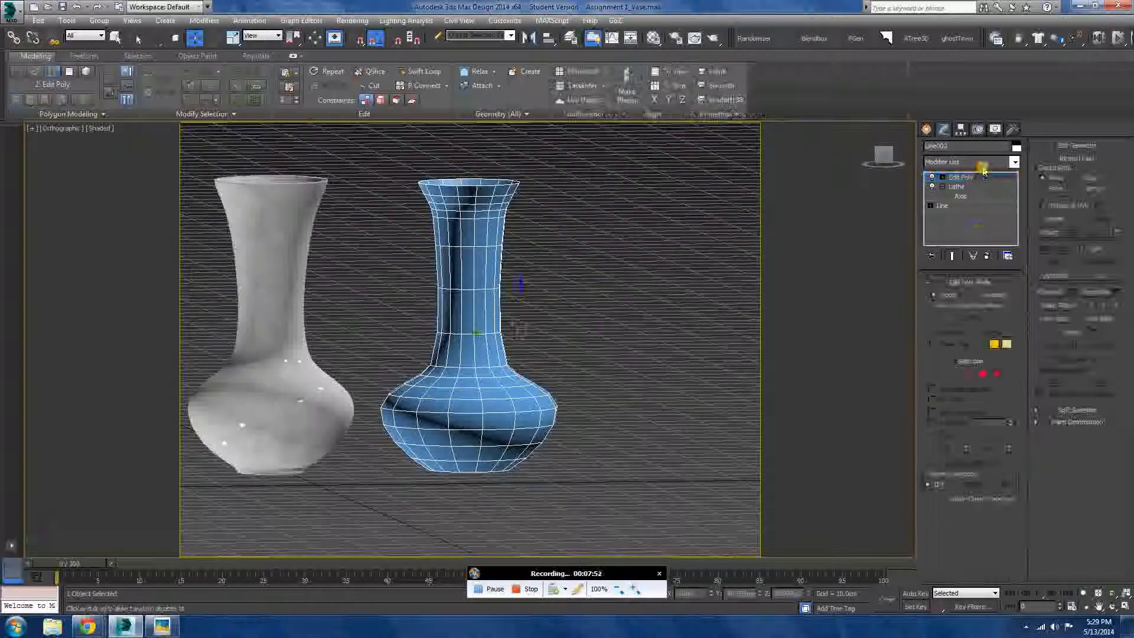
Add a Shell modifier to the vase to give it thickness and a second Edit Poly modifier above it
{"action": "left_click", "coordinate": [982, 164]}
{"action": "left_click", "coordinate": [968, 276]}
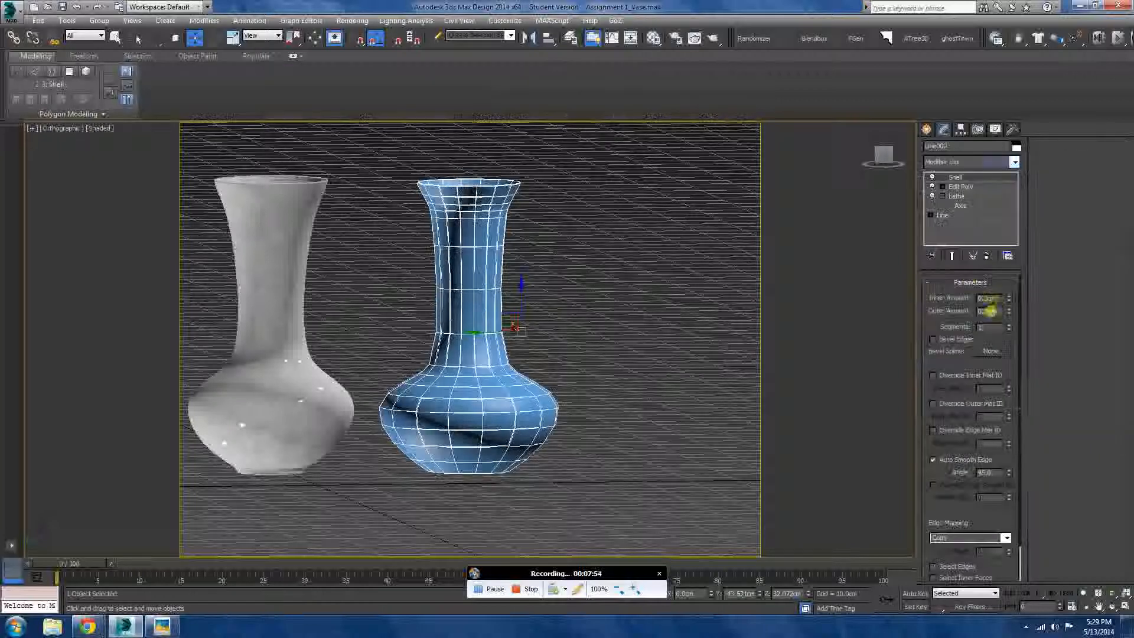
{"action": "middle_click_drag", "start_coordinate": [667, 372], "coordinate": [681, 392], "text": "alt"}
{"action": "left_click", "coordinate": [966, 165]}
{"action": "key", "text": "e"}
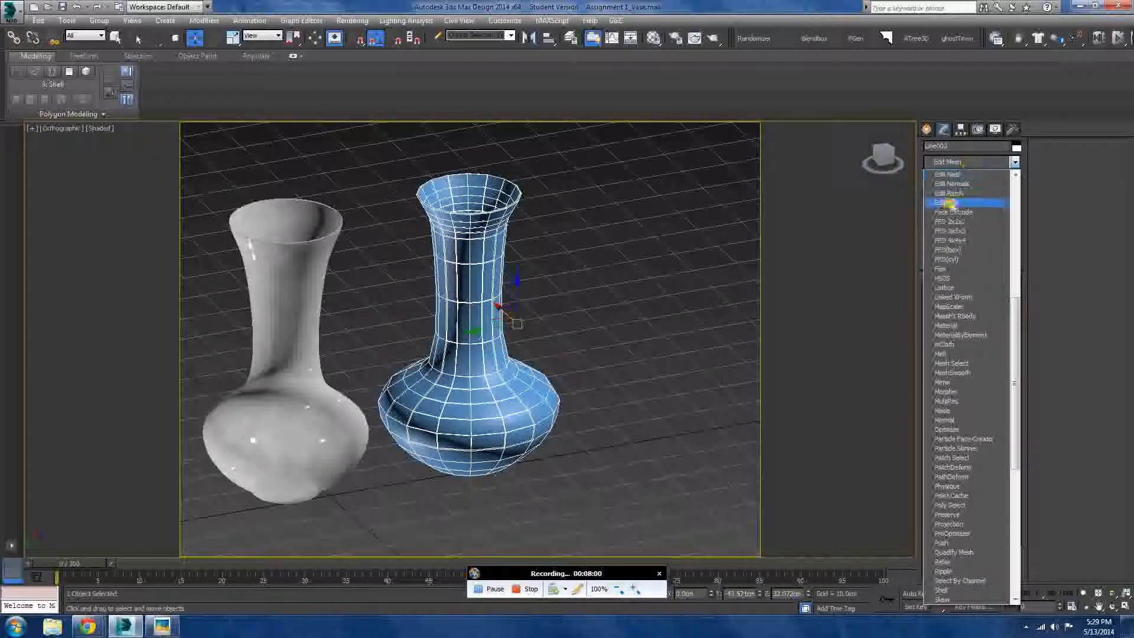
{"action": "left_click", "coordinate": [954, 193]}
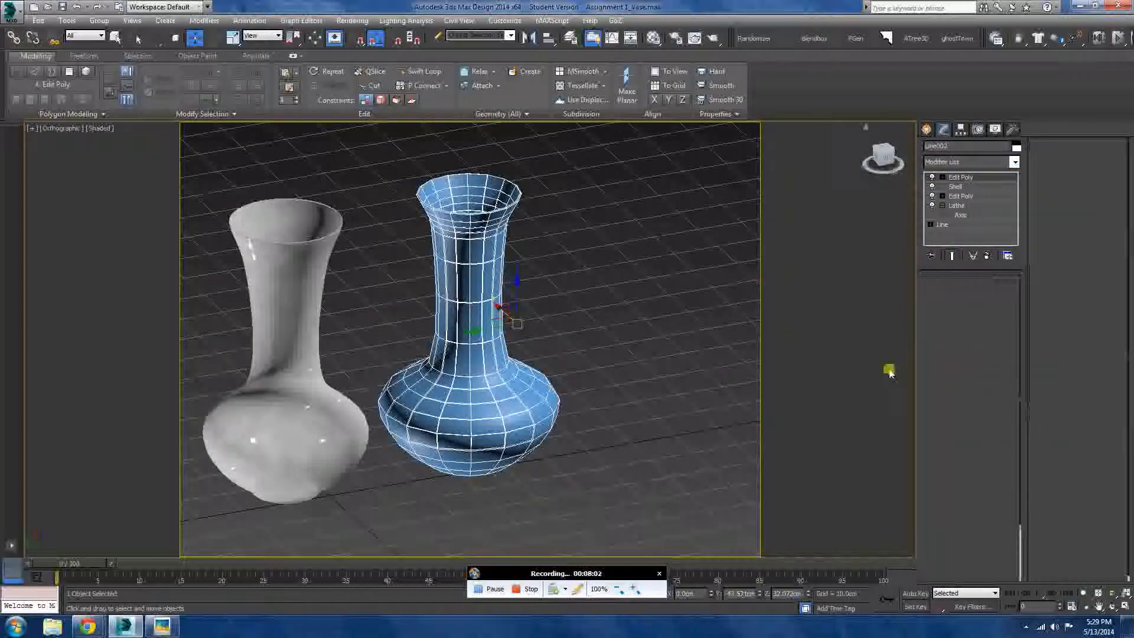
Select the polygon on the vase's underside and bevel it slightly downward to start a foot
{"action": "key", "text": "4"}
{"action": "left_click", "coordinate": [455, 413]}
{"action": "middle_click_drag", "start_coordinate": [455, 413], "coordinate": [458, 324], "text": "alt"}
{"action": "left_click", "coordinate": [463, 526]}
{"action": "middle_click_drag", "start_coordinate": [463, 526], "coordinate": [536, 328]}
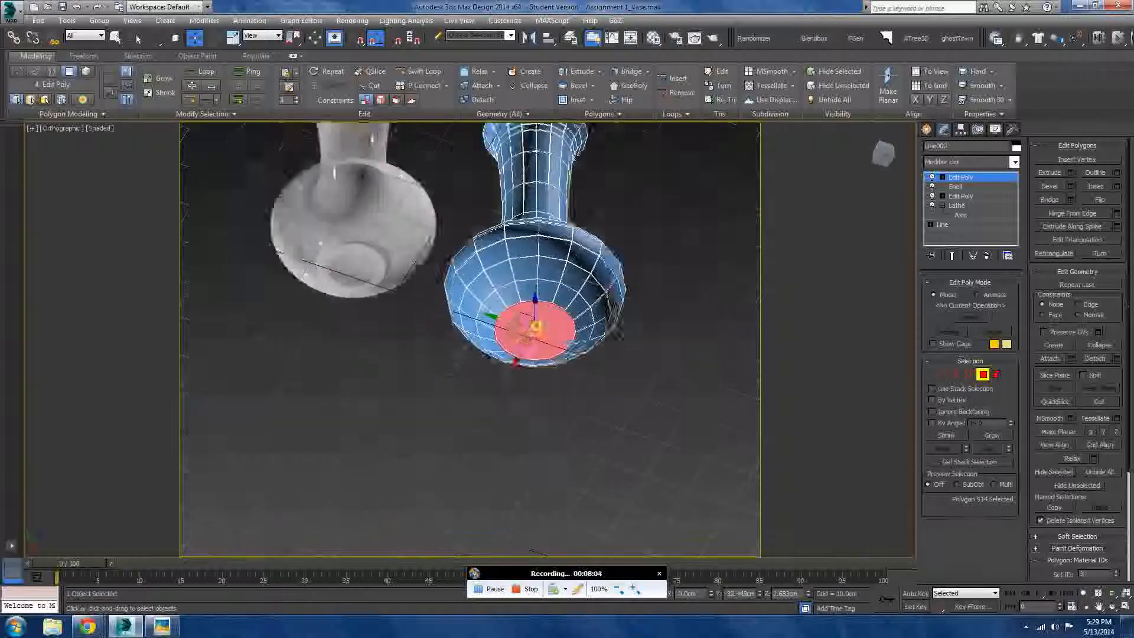
{"action": "scroll", "coordinate": [614, 301], "scroll_direction": "up", "scroll_amount": 5}
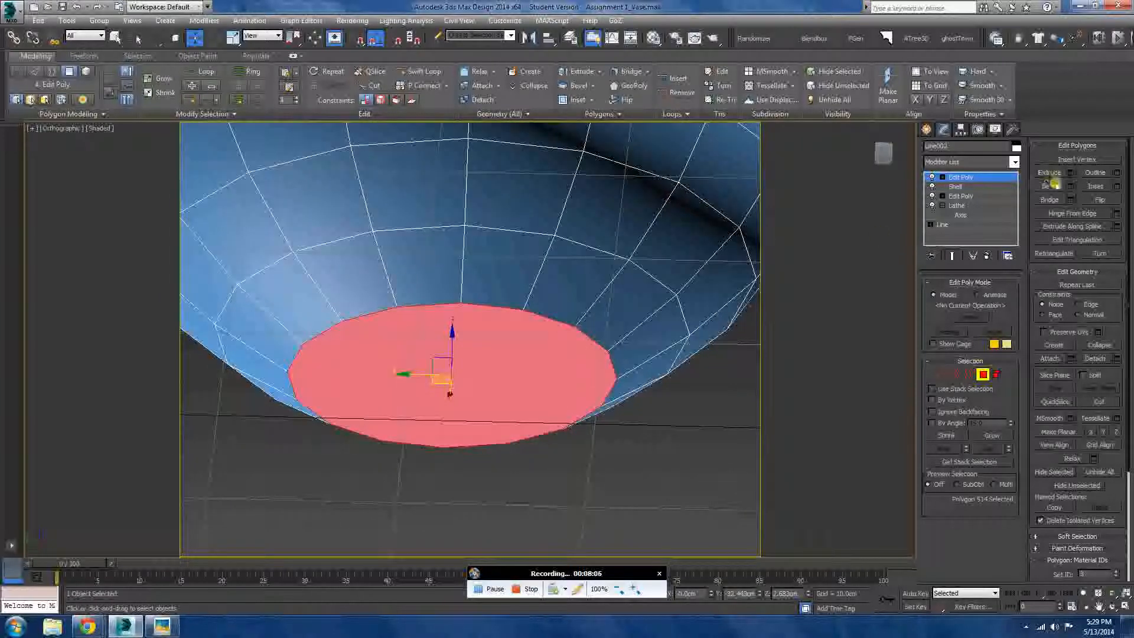
{"action": "left_click", "coordinate": [1049, 185]}
{"action": "left_click_drag", "start_coordinate": [577, 374], "coordinate": [569, 360]}
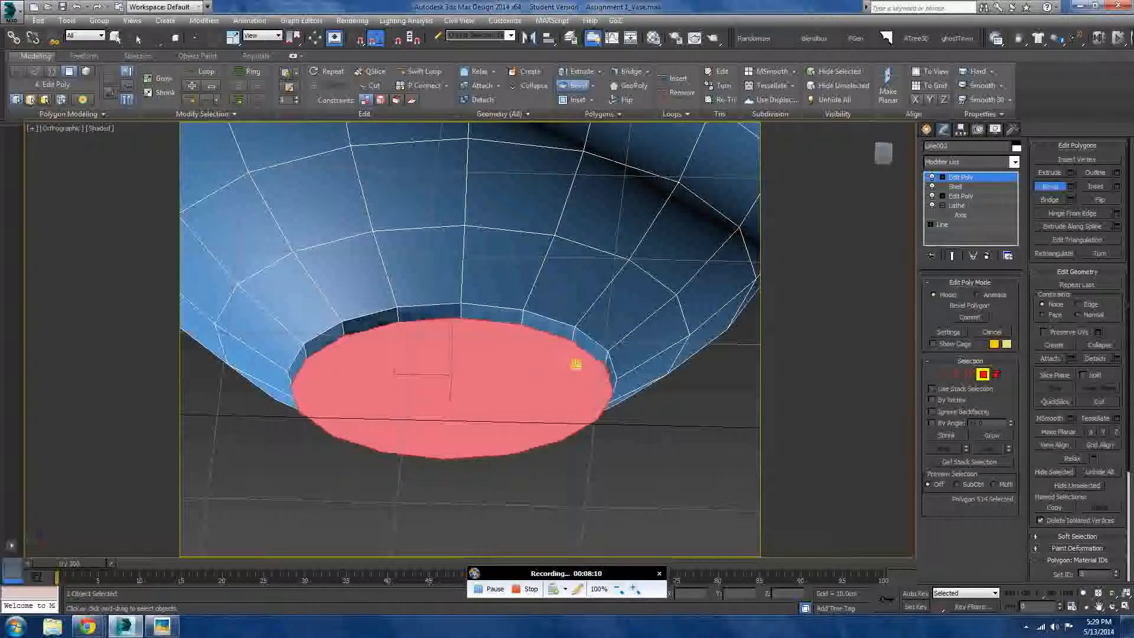
{"action": "left_click", "coordinate": [582, 361]}
Bevel the underside polygon a second time to extend the foot further down
{"action": "scroll", "coordinate": [603, 347], "scroll_direction": "down", "scroll_amount": 3}
{"action": "middle_click_drag", "start_coordinate": [602, 347], "coordinate": [575, 372], "text": "alt"}
{"action": "scroll", "coordinate": [562, 376], "scroll_direction": "up", "scroll_amount": 2}
{"action": "left_click_drag", "start_coordinate": [570, 373], "coordinate": [573, 357]}
{"action": "left_click", "coordinate": [574, 365]}
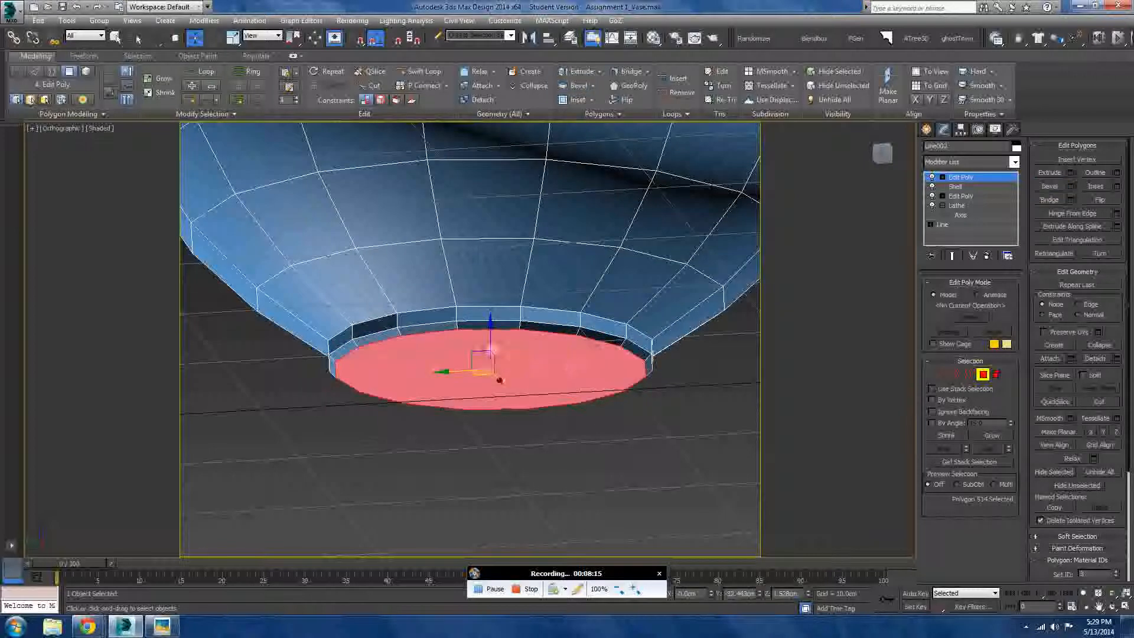
Use Outline on the underside polygon to adjust the width of the foot's bottom edge and check the base from the side
{"action": "key", "text": "w"}
{"action": "left_click", "coordinate": [1090, 173]}
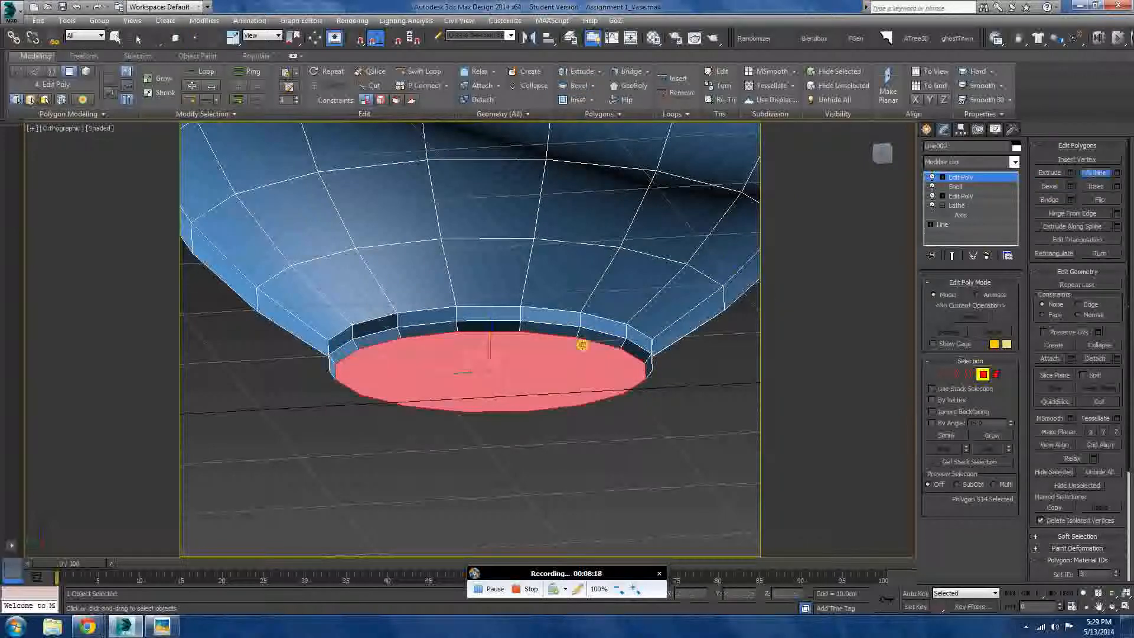
{"action": "left_click_drag", "start_coordinate": [575, 350], "coordinate": [572, 359]}
{"action": "key", "text": "w"}
{"action": "scroll", "coordinate": [605, 344], "scroll_direction": "down", "scroll_amount": 3}
{"action": "middle_click_drag", "start_coordinate": [572, 359], "coordinate": [615, 359], "text": "alt"}
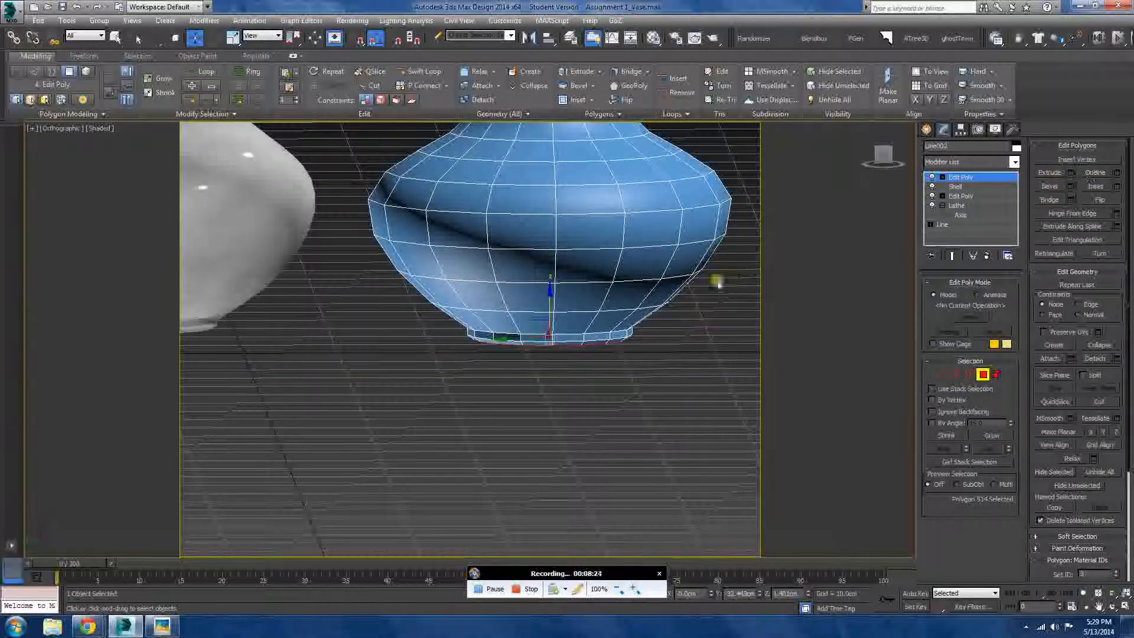
Leave polygon editing on the blue vase and add a TurboSmooth modifier above the top Edit Poly
{"action": "scroll", "coordinate": [599, 257], "scroll_direction": "down", "scroll_amount": 4}
{"action": "middle_click_drag", "start_coordinate": [599, 257], "coordinate": [602, 355], "text": "alt"}
{"action": "left_click", "coordinate": [983, 373]}
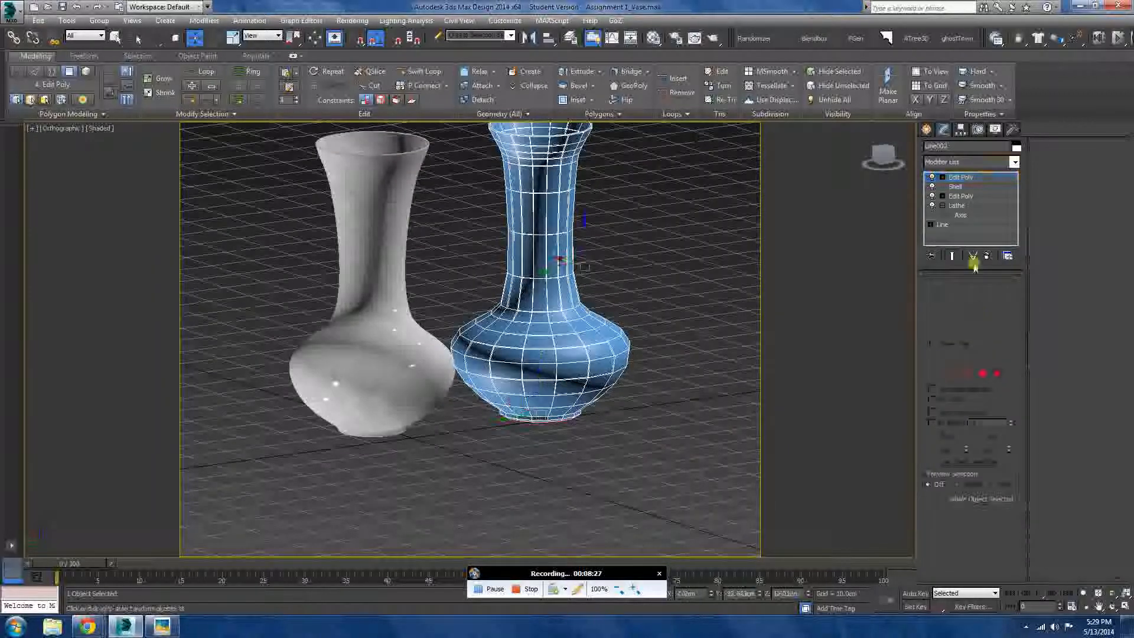
{"action": "left_click", "coordinate": [983, 162]}
{"action": "scroll", "coordinate": [990, 211], "scroll_direction": "down", "scroll_amount": 5}
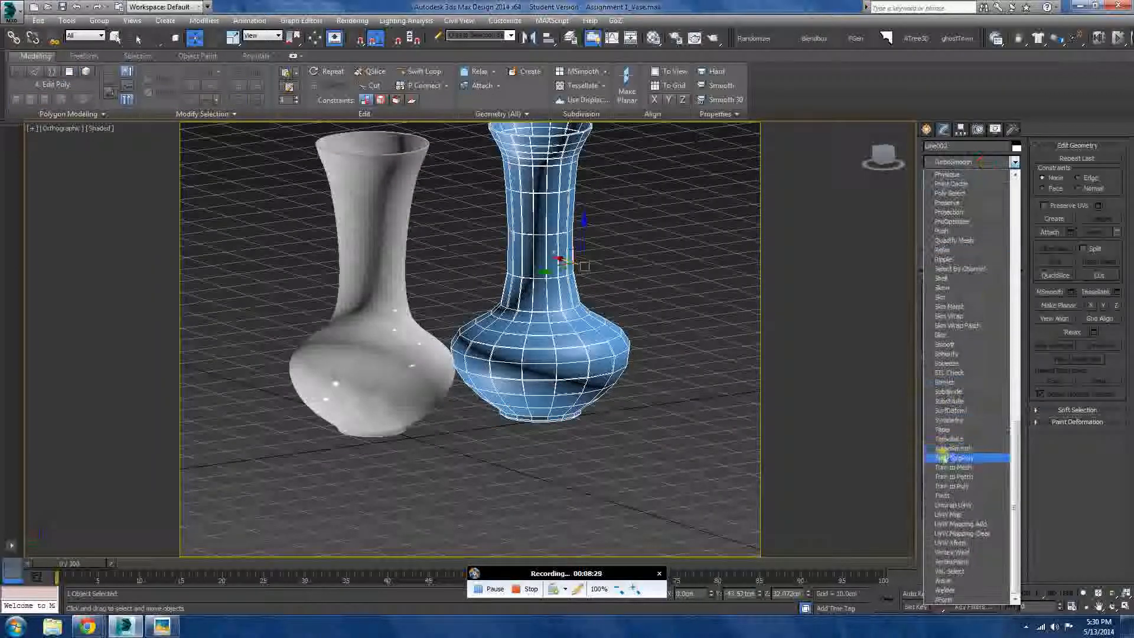
{"action": "left_click", "coordinate": [952, 450]}
{"action": "middle_click_drag", "start_coordinate": [679, 331], "coordinate": [527, 307], "text": "alt"}
{"action": "left_click", "coordinate": [685, 303]}
{"action": "left_click", "coordinate": [527, 307]}
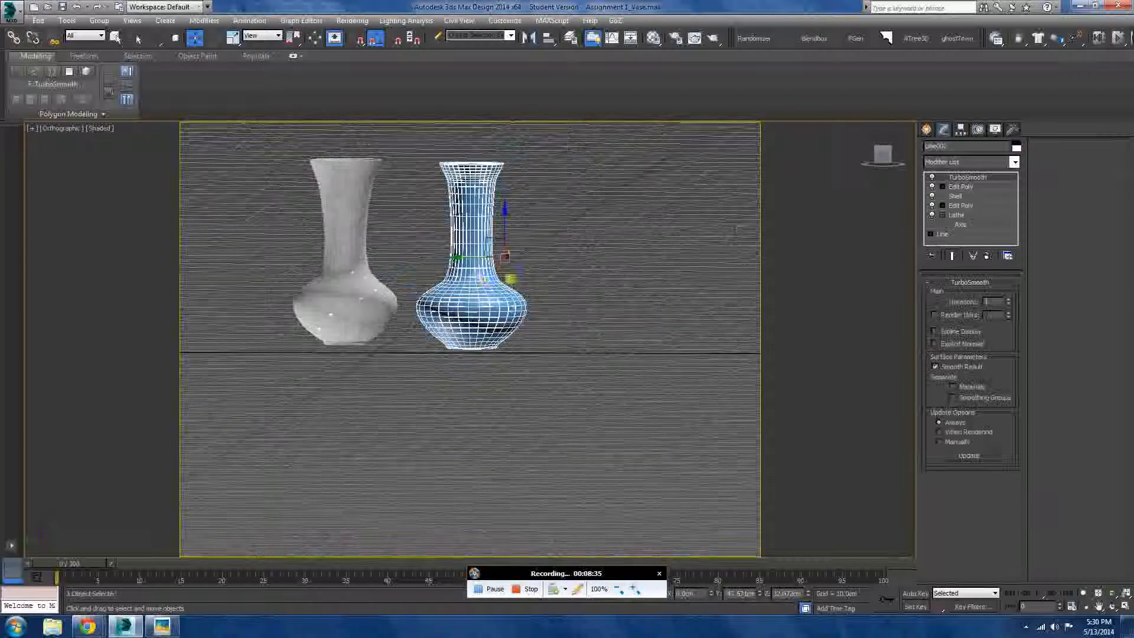
In the left view, edit the blue vase's base Line and rotate its rim vertex to curl the lip outward
{"action": "left_click", "coordinate": [876, 155]}
{"action": "left_click", "coordinate": [889, 163]}
{"action": "middle_click_drag", "start_coordinate": [553, 276], "coordinate": [628, 299]}
{"action": "scroll", "coordinate": [559, 318], "scroll_direction": "up", "scroll_amount": 2}
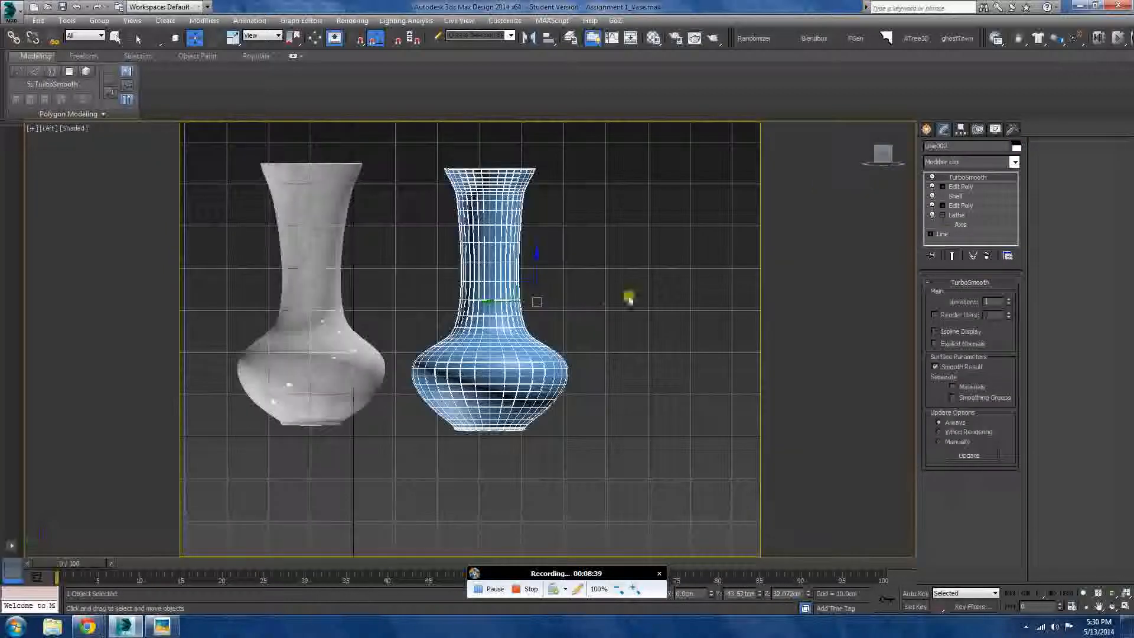
{"action": "left_click", "coordinate": [945, 234]}
{"action": "left_click", "coordinate": [955, 361]}
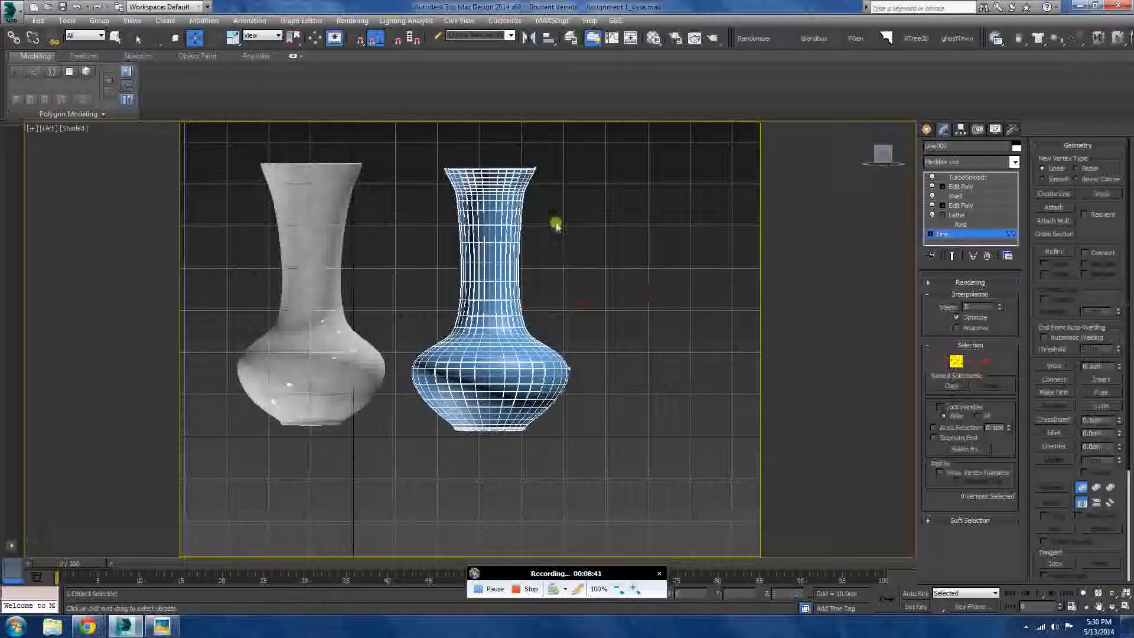
{"action": "scroll", "coordinate": [552, 222], "scroll_direction": "up", "scroll_amount": 2}
{"action": "left_click", "coordinate": [524, 147]}
{"action": "left_click_drag", "start_coordinate": [561, 146], "coordinate": [552, 148]}
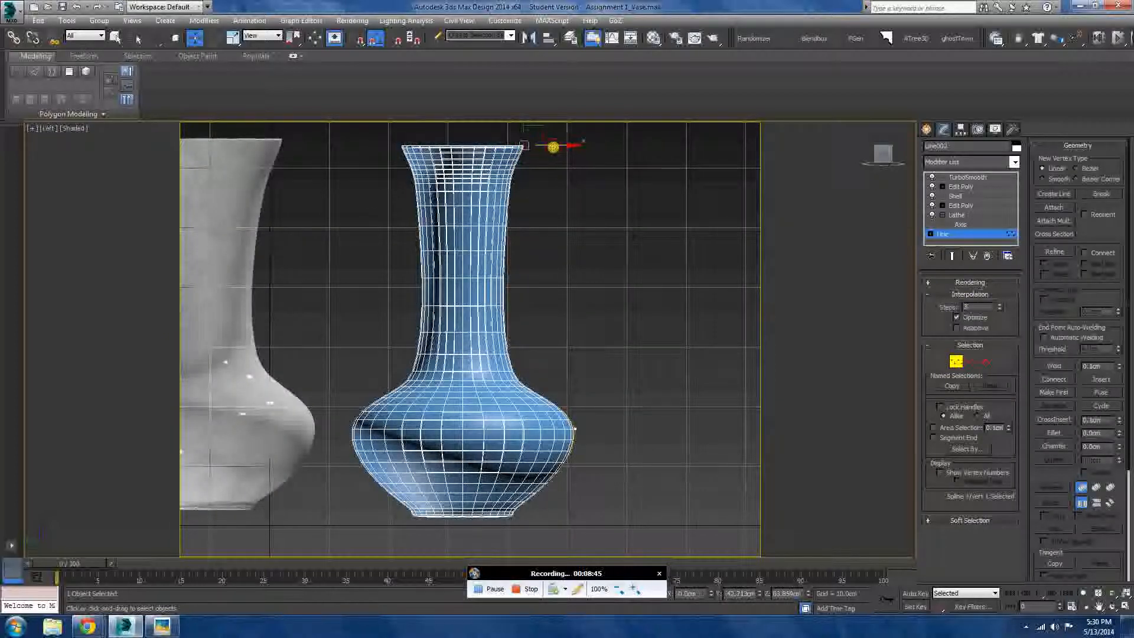
{"action": "key", "text": "e"}
{"action": "middle_click_drag", "start_coordinate": [551, 164], "coordinate": [554, 185]}
{"action": "left_click_drag", "start_coordinate": [554, 200], "coordinate": [649, 214]}
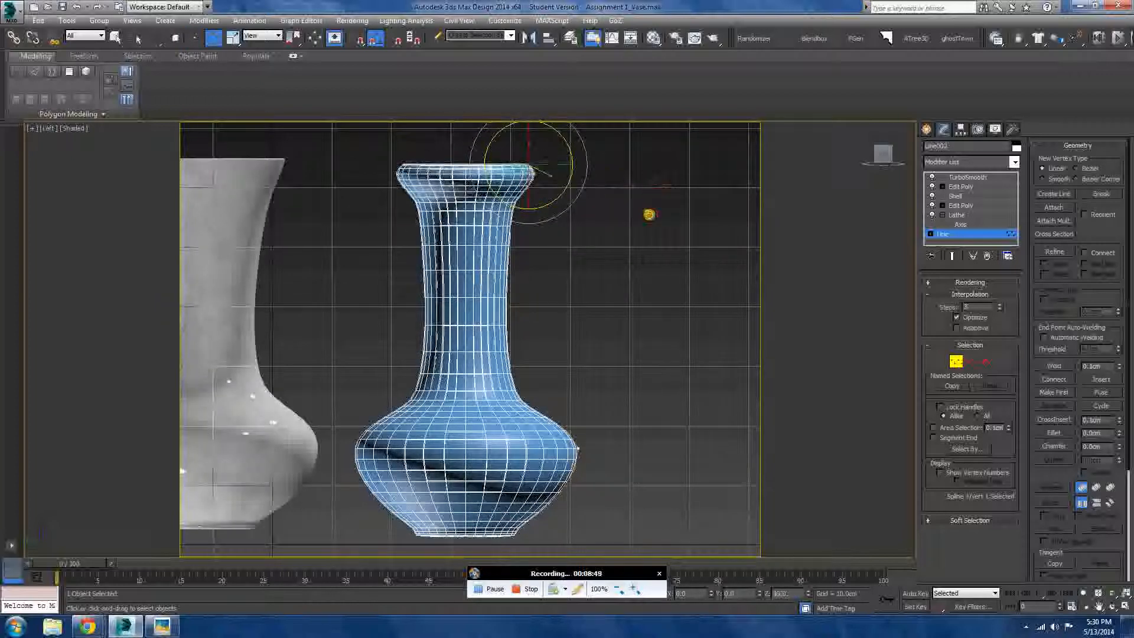
Adjust the neck vertices of the blue vase's profile line to make the neck narrower
{"action": "scroll", "coordinate": [640, 242], "scroll_direction": "down", "scroll_amount": 4}
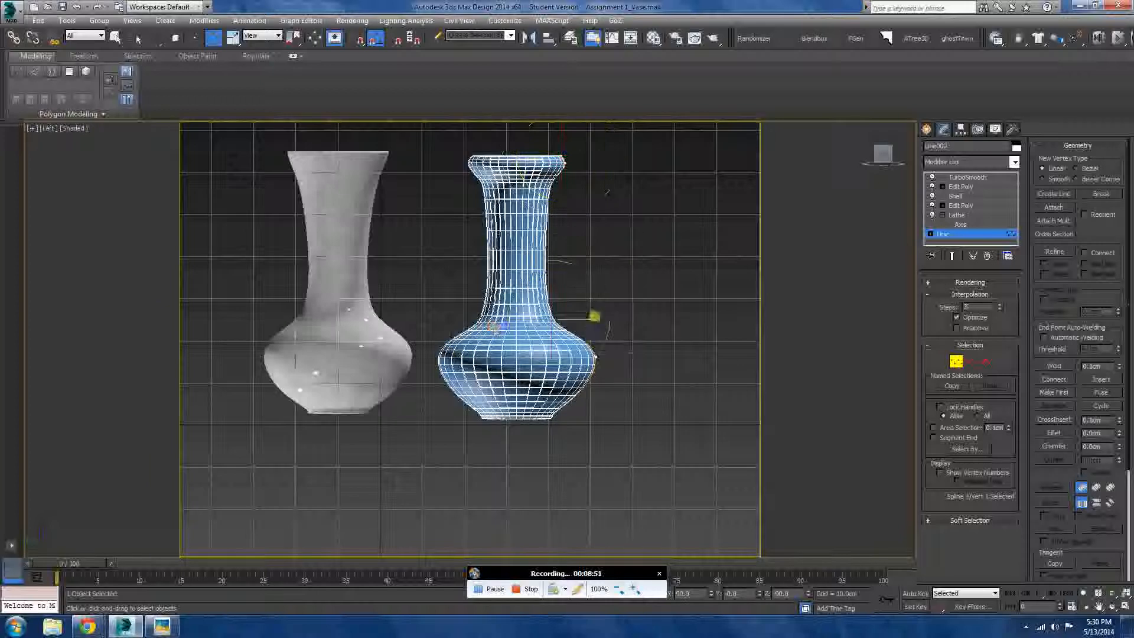
{"action": "left_click_drag", "start_coordinate": [592, 303], "coordinate": [573, 279]}
{"action": "left_click", "coordinate": [573, 259]}
{"action": "left_click_drag", "start_coordinate": [585, 177], "coordinate": [538, 217]}
{"action": "key", "text": "w"}
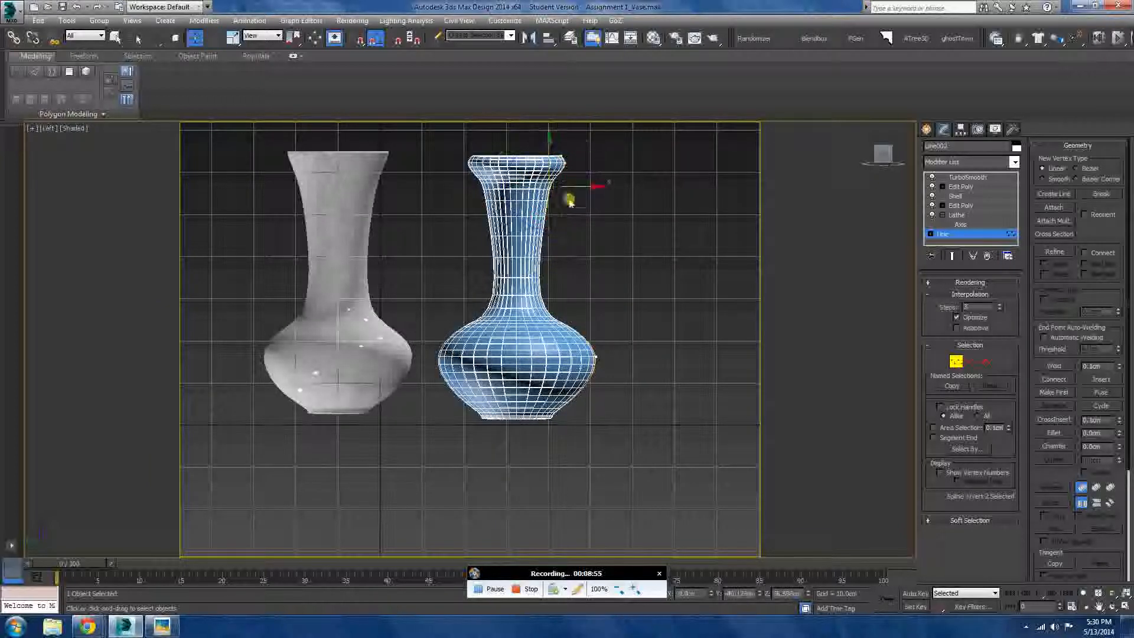
Rotate the profile vertex at the widest part of the blue vase's belly, leave vertex editing and inspect the new silhouette
{"action": "scroll", "coordinate": [614, 216], "scroll_direction": "down", "scroll_amount": 3}
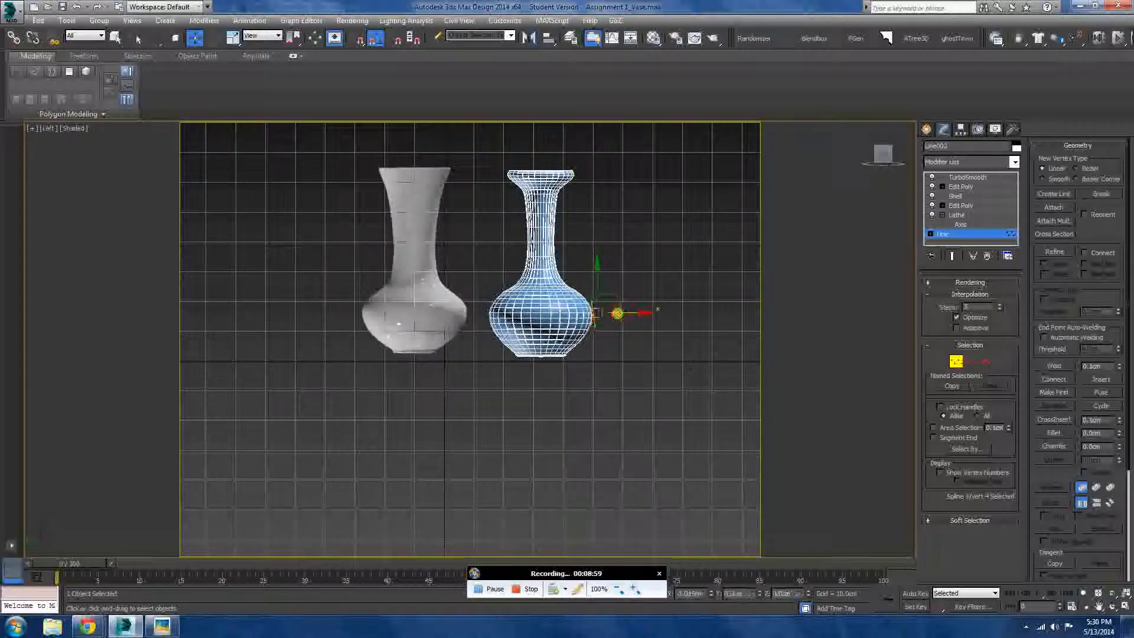
{"action": "key", "text": "e"}
{"action": "left_click_drag", "start_coordinate": [630, 312], "coordinate": [632, 298]}
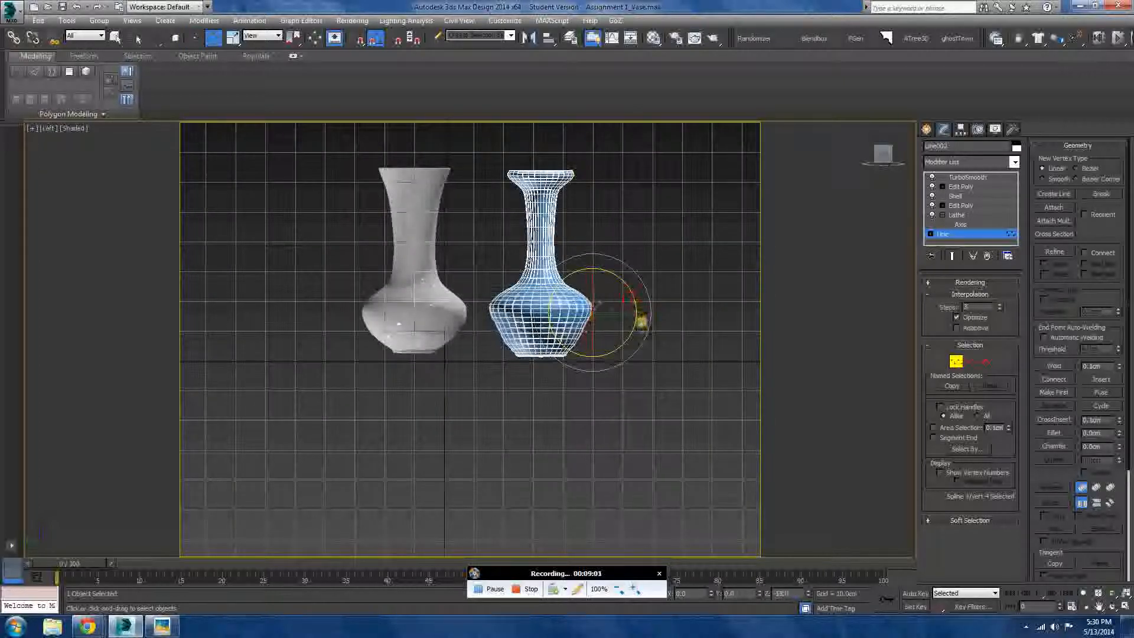
{"action": "left_click", "coordinate": [955, 361]}
{"action": "middle_click_drag", "start_coordinate": [584, 324], "coordinate": [624, 366], "text": "alt"}
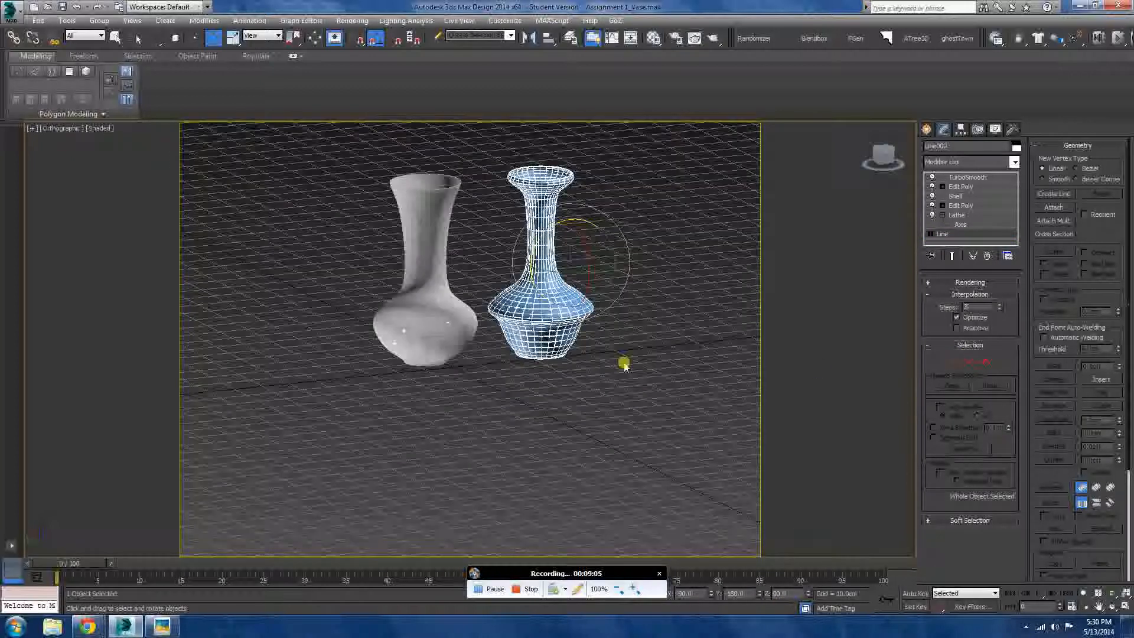
{"action": "left_click", "coordinate": [614, 362]}
{"action": "left_click", "coordinate": [576, 333]}
{"action": "middle_click_drag", "start_coordinate": [582, 336], "coordinate": [565, 357], "text": "alt"}
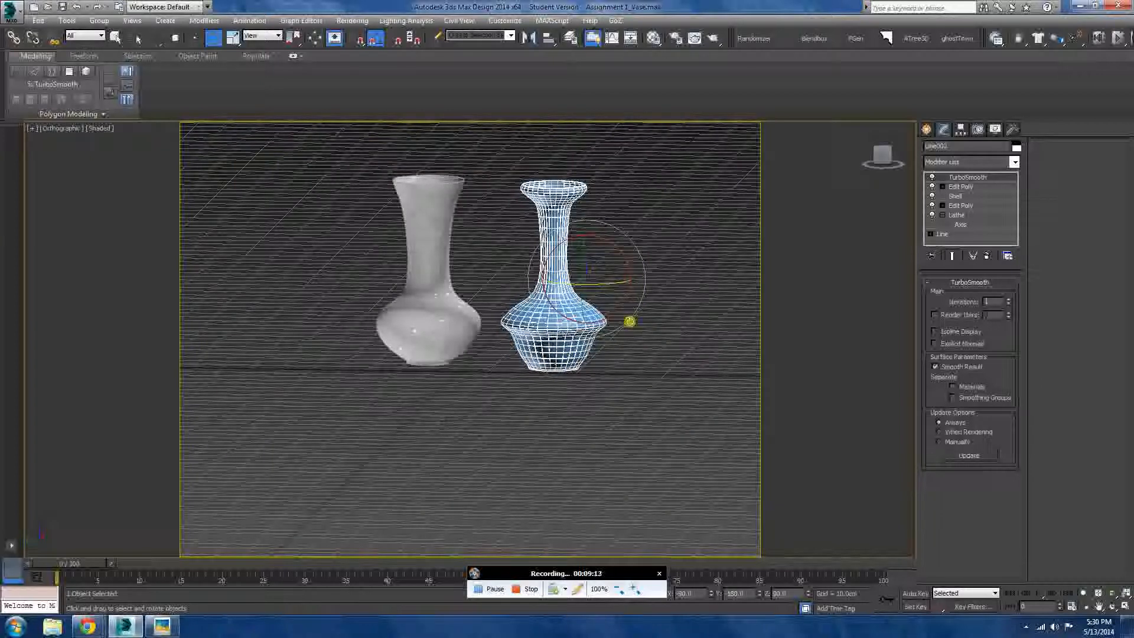
Undo the experimental rotations and moves of the blue vase's profile vertices and view the vase from several angles
{"action": "key", "text": "ctrl+z"}
{"action": "key", "text": "ctrl+z"}
{"action": "key", "text": "ctrl+z"}
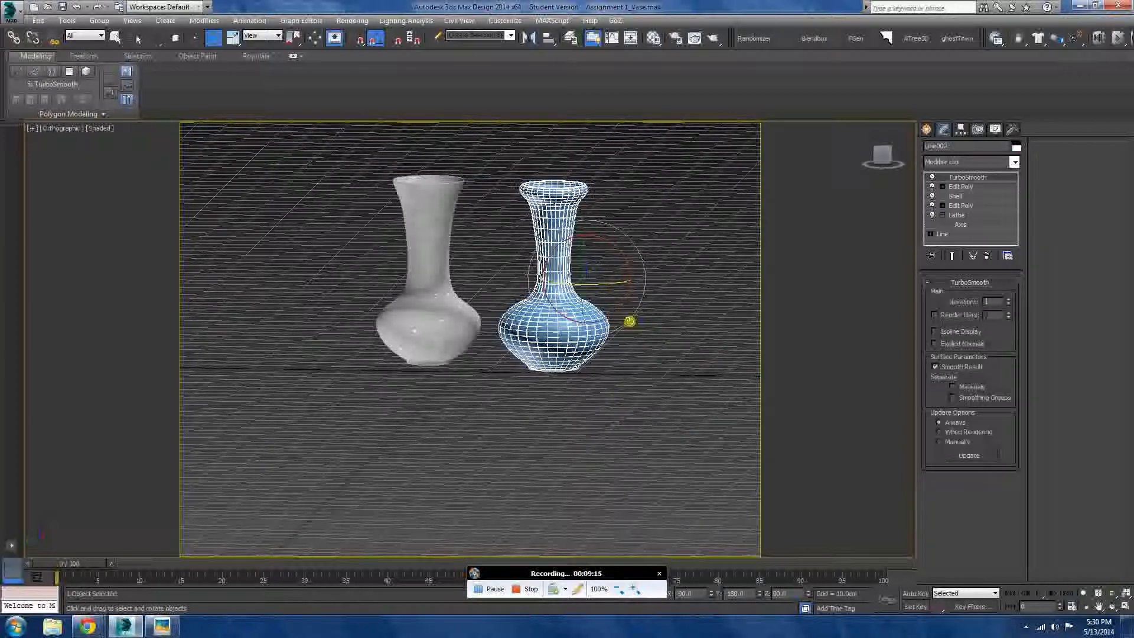
{"action": "middle_click_drag", "start_coordinate": [580, 332], "coordinate": [629, 335], "text": "alt"}
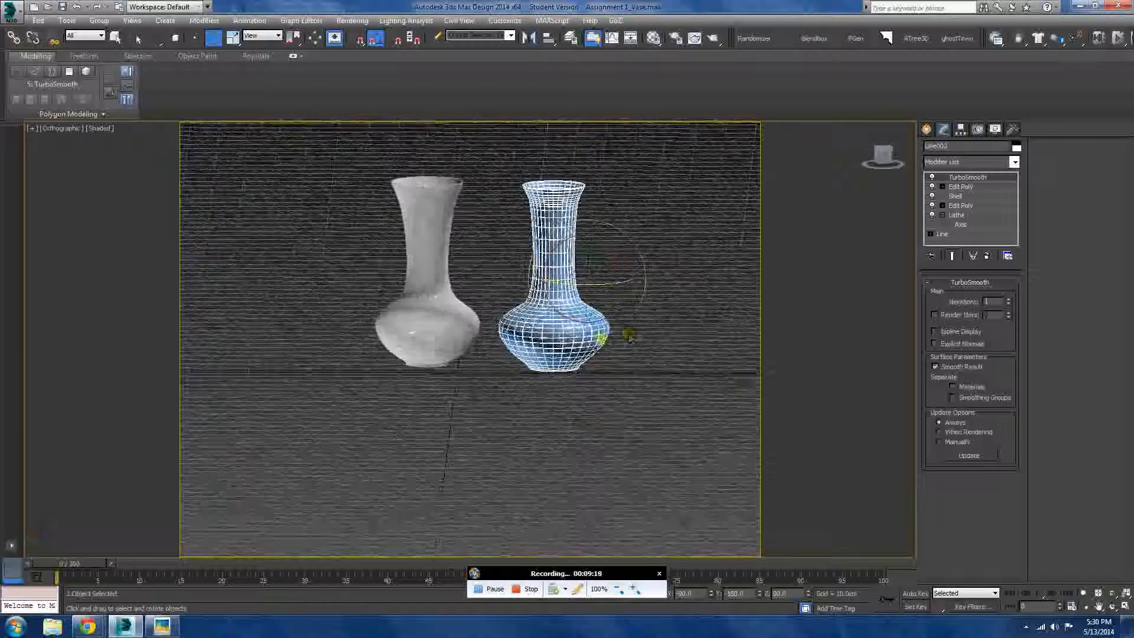
{"action": "left_click", "coordinate": [628, 335]}
{"action": "left_click", "coordinate": [561, 322]}
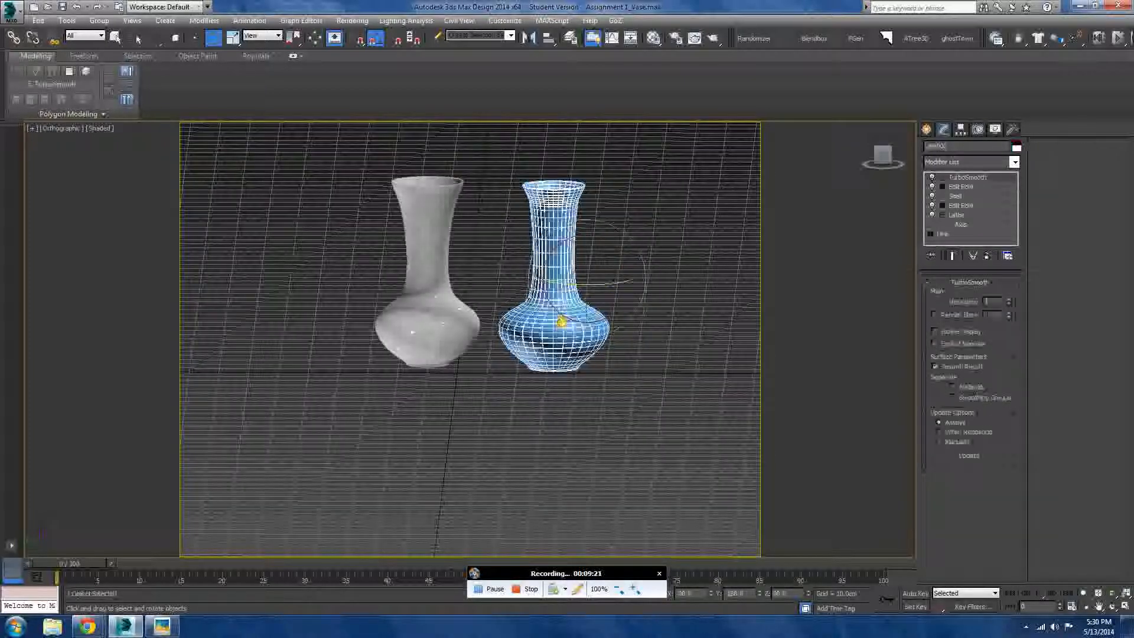
{"action": "middle_click_drag", "start_coordinate": [562, 323], "coordinate": [554, 402], "text": "alt"}
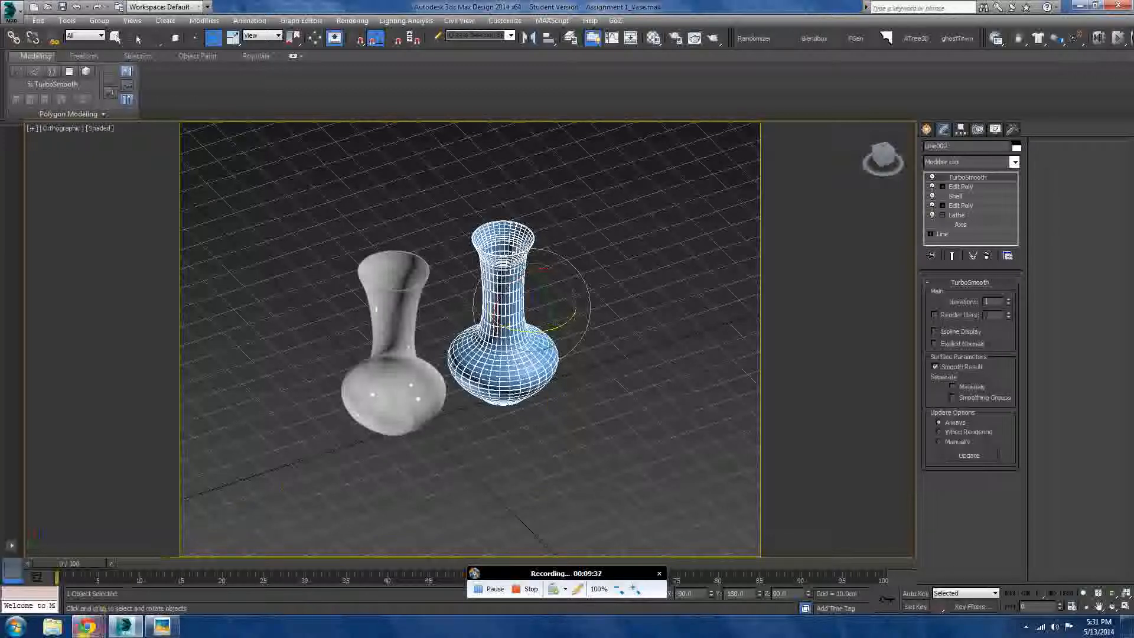
Switch to Chrome to check the vase reference photo, return to 3ds Max and view both vases from the side
{"action": "mouse_move", "coordinate": [87, 626]}
{"action": "left_click", "coordinate": [88, 587]}
{"action": "mouse_move", "coordinate": [124, 626]}
{"action": "left_click", "coordinate": [127, 560]}
{"action": "middle_click_drag", "start_coordinate": [490, 416], "coordinate": [449, 384], "text": "alt"}
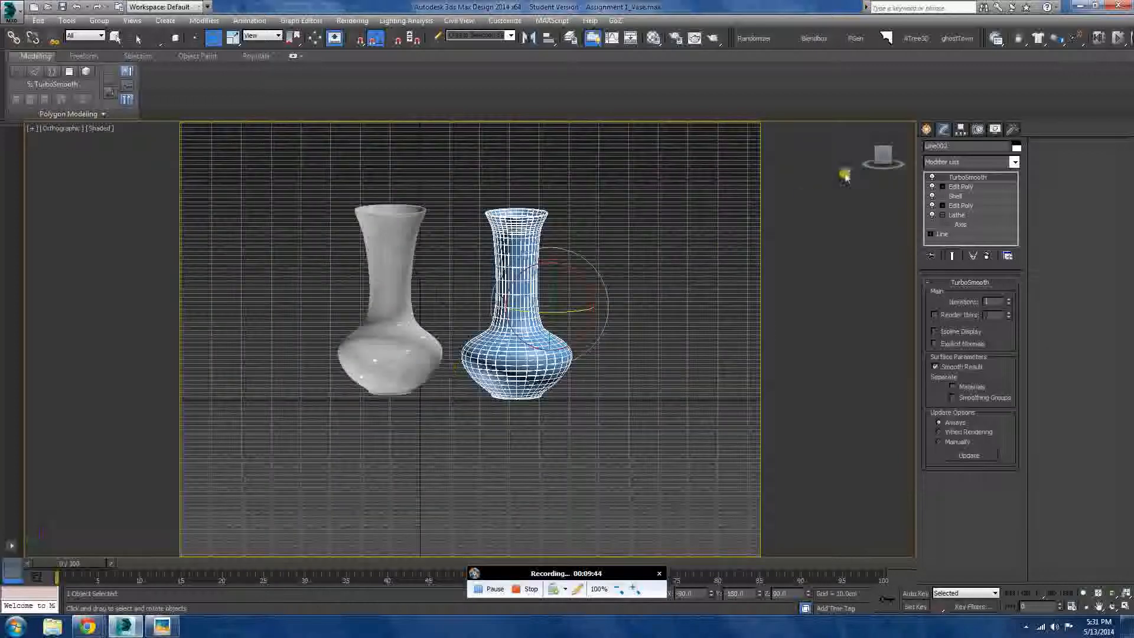
Select the white vase in the left view and compare its silhouette with the purple vase reference photo
{"action": "left_click", "coordinate": [881, 155]}
{"action": "left_click", "coordinate": [407, 284]}
{"action": "scroll", "coordinate": [407, 284], "scroll_direction": "up", "scroll_amount": 4}
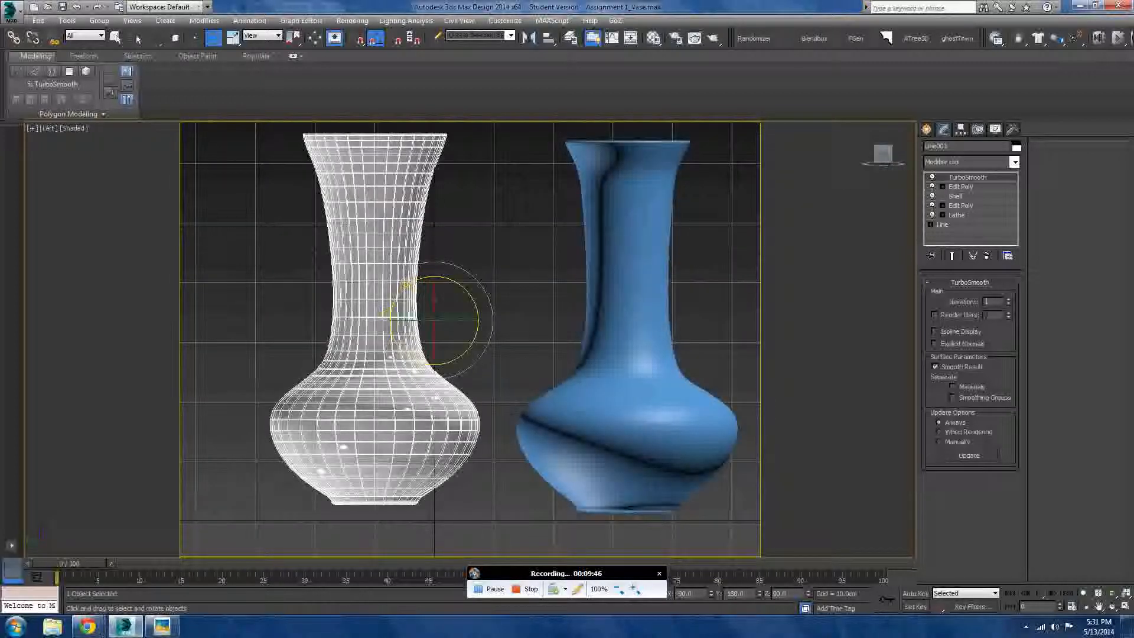
{"action": "mouse_move", "coordinate": [87, 625]}
{"action": "mouse_move", "coordinate": [87, 603]}
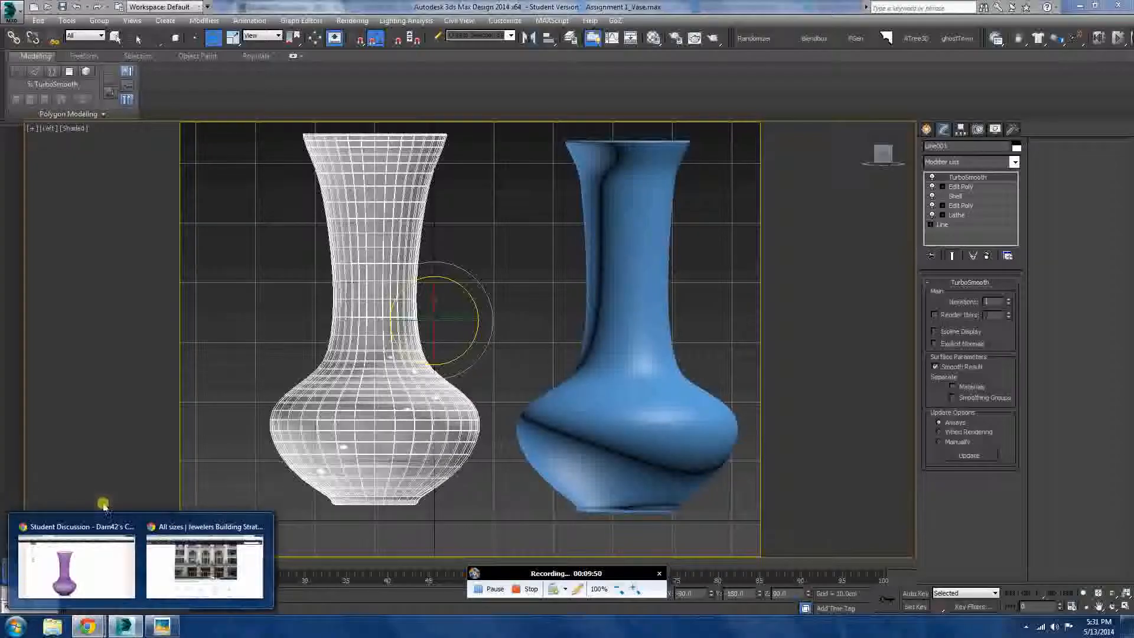
{"action": "mouse_move", "coordinate": [86, 532]}
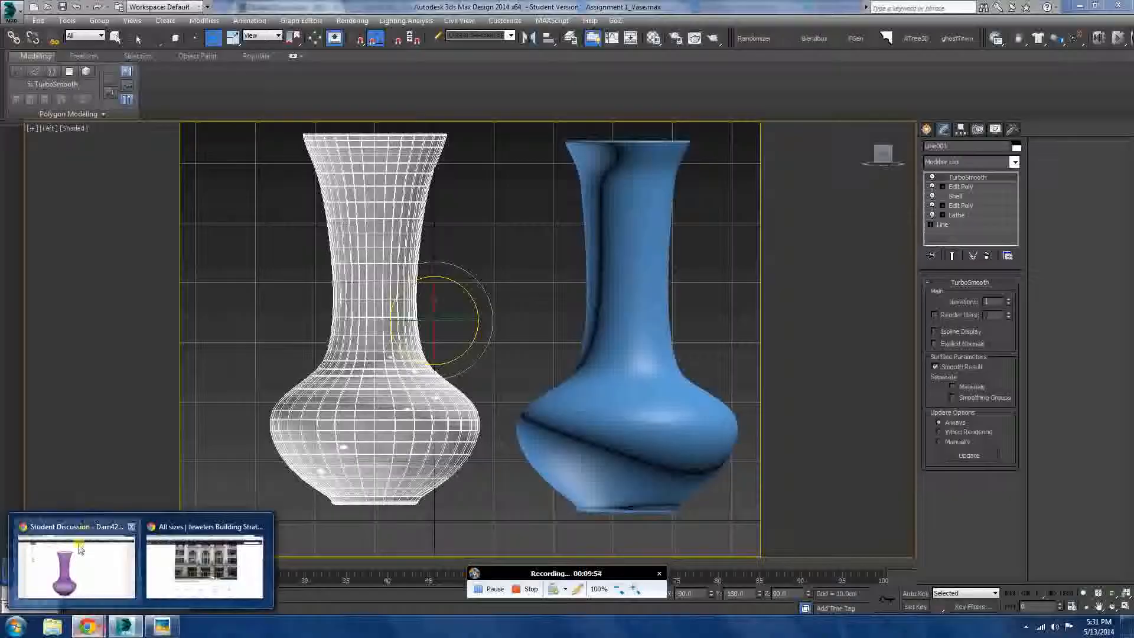
{"action": "mouse_move", "coordinate": [75, 560]}
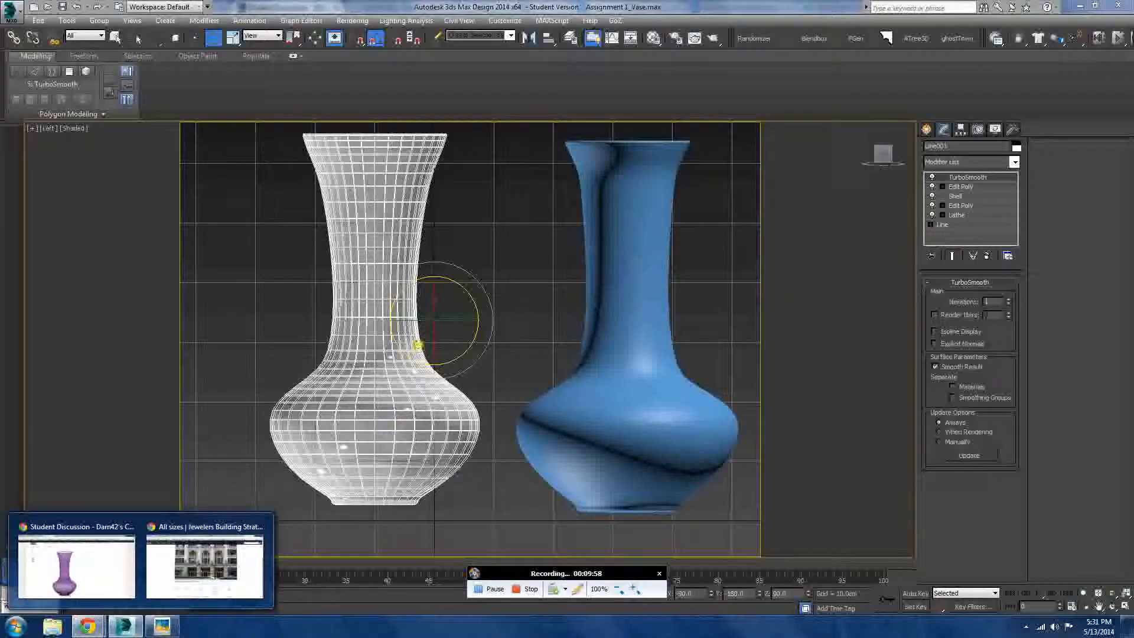
{"action": "mouse_move", "coordinate": [113, 555]}
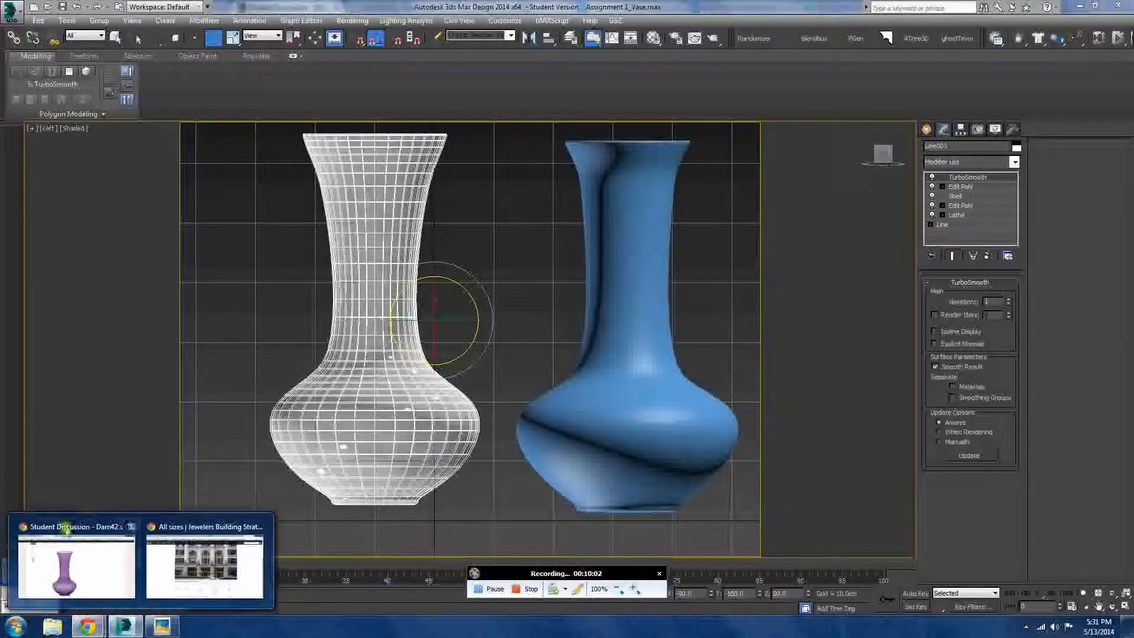
{"action": "mouse_move", "coordinate": [57, 563]}
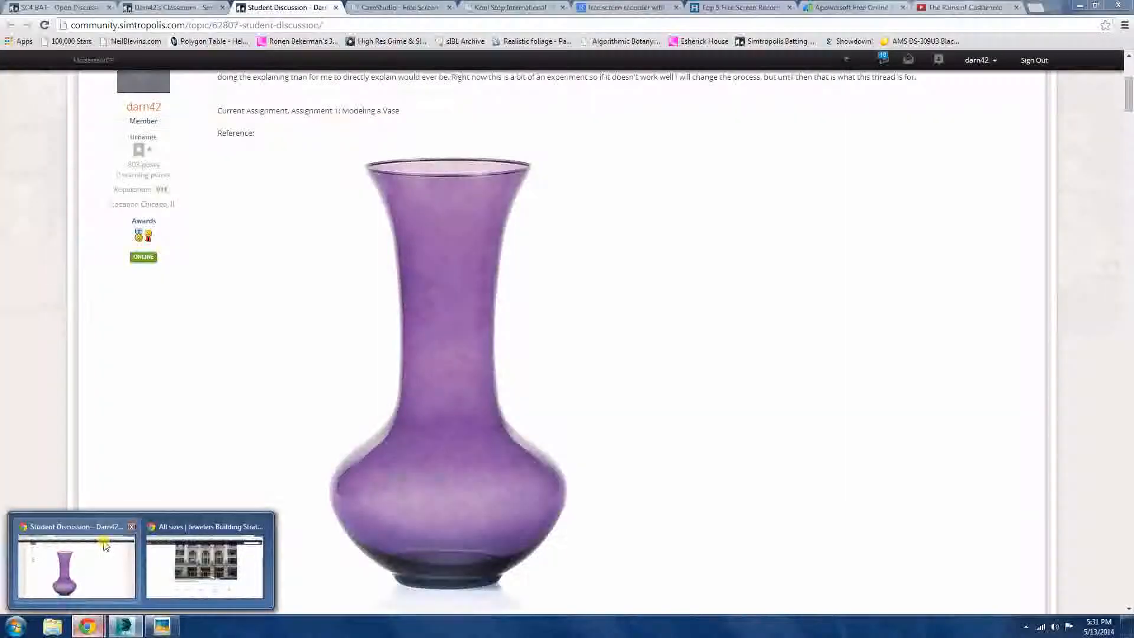
{"action": "mouse_move", "coordinate": [105, 544]}
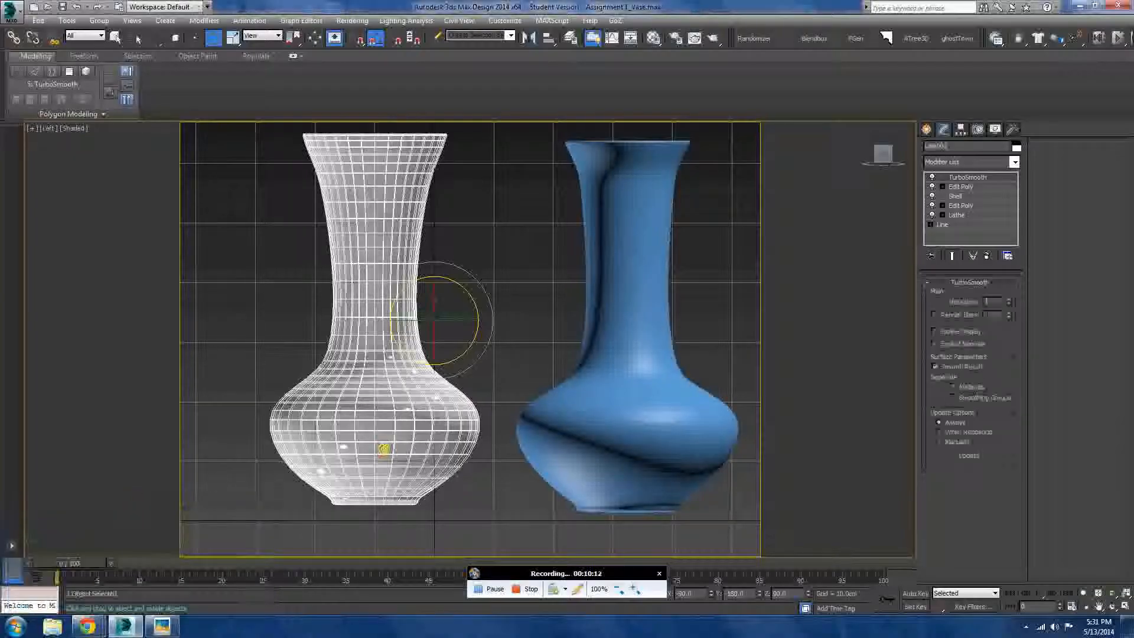
Switch to a perspective view showing both vases fully and compare the white vase with the reference photo
{"action": "key", "text": "p"}
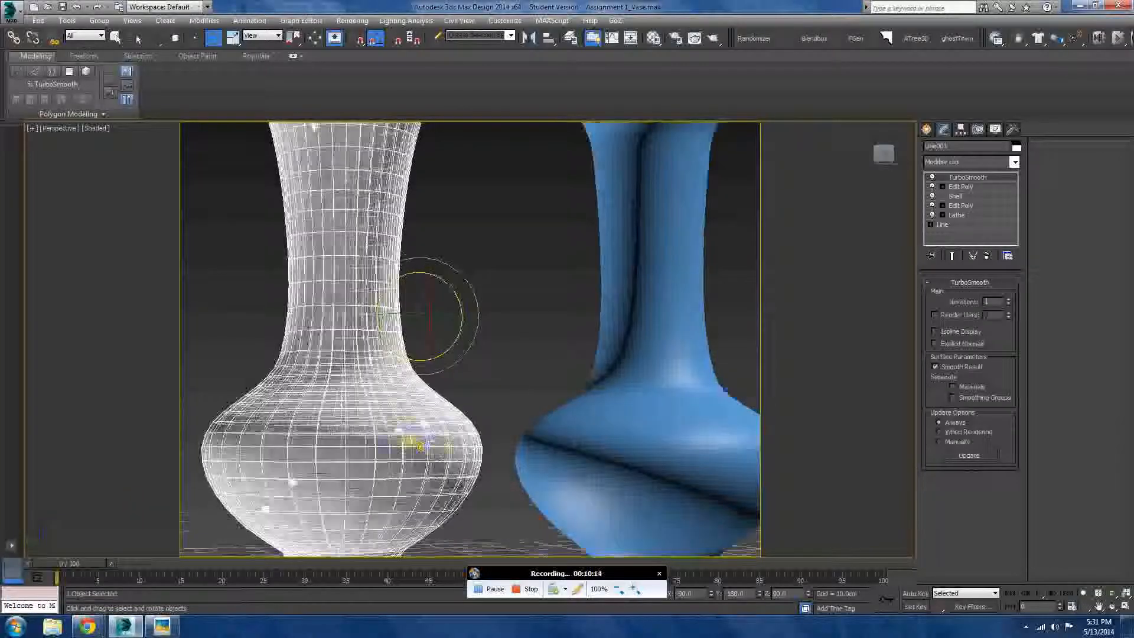
{"action": "scroll", "coordinate": [419, 446], "scroll_direction": "down", "scroll_amount": 5}
{"action": "middle_click_drag", "start_coordinate": [401, 438], "coordinate": [395, 430], "text": "alt"}
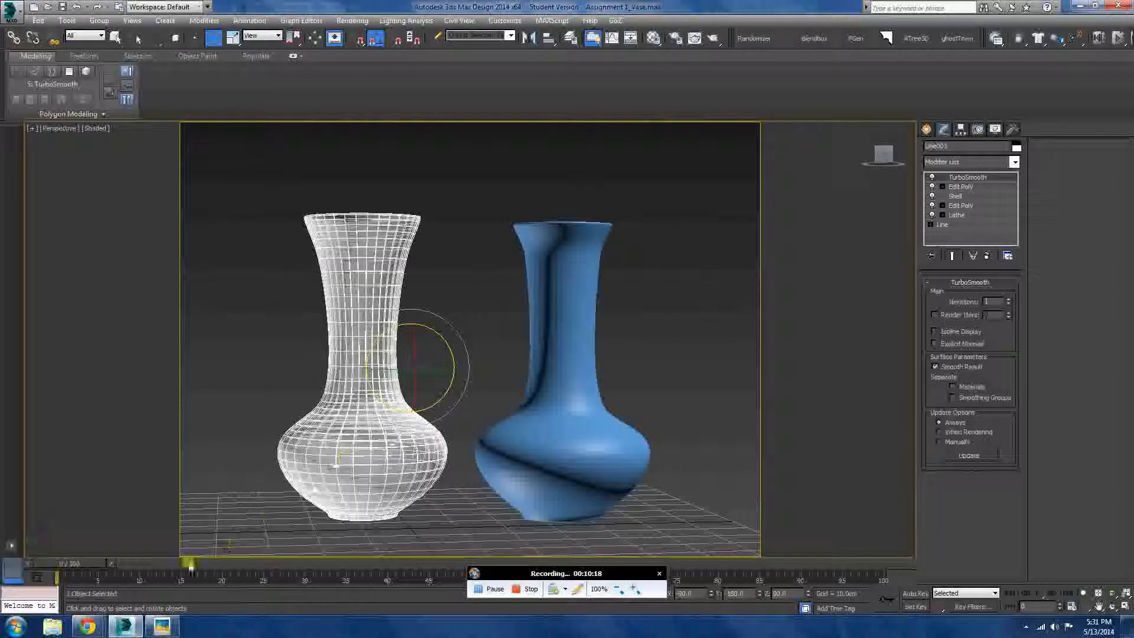
{"action": "mouse_move", "coordinate": [87, 625]}
{"action": "mouse_move", "coordinate": [101, 565]}
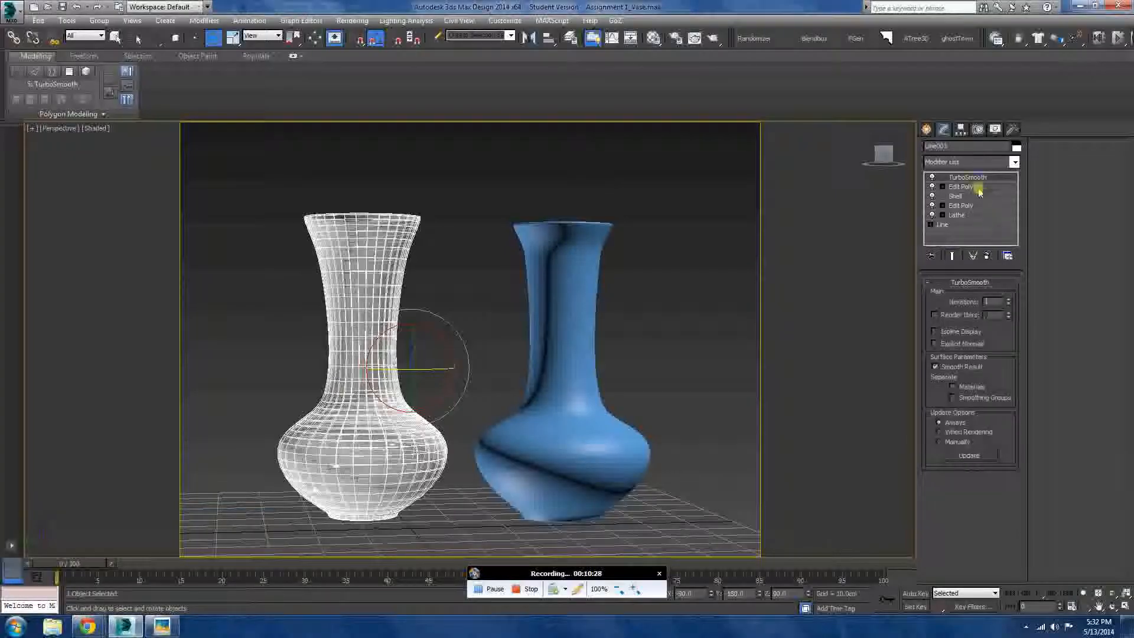
Edit the white vase's base Line, move the vertex at the bottom of the neck slightly upward and leave vertex editing
{"action": "left_click", "coordinate": [944, 225]}
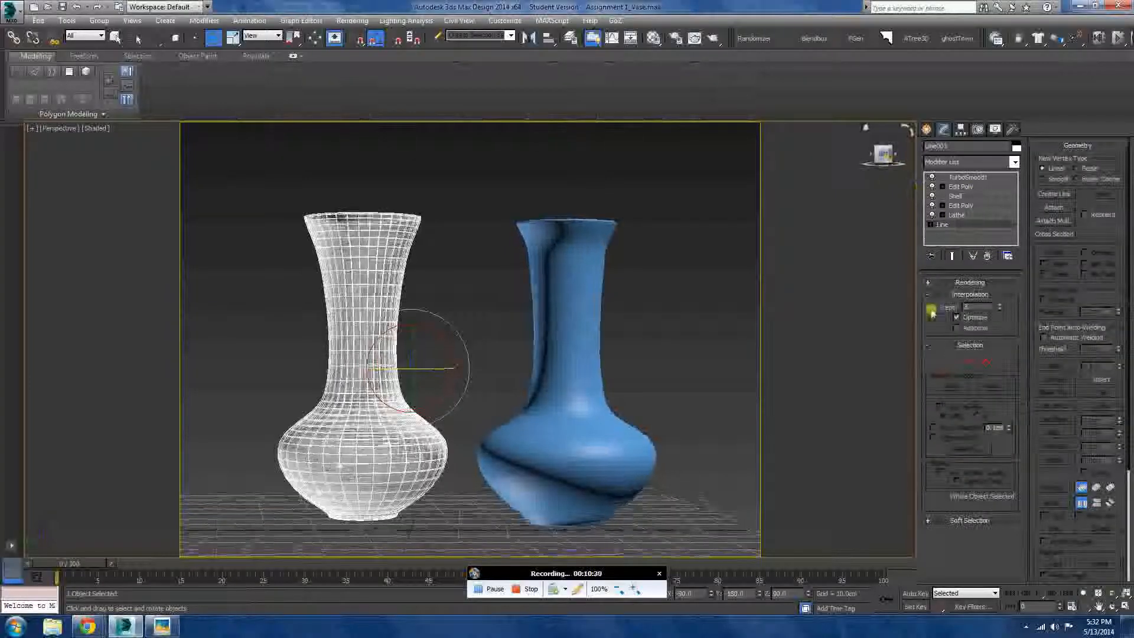
{"action": "left_click", "coordinate": [956, 361]}
{"action": "scroll", "coordinate": [372, 370], "scroll_direction": "up", "scroll_amount": 5}
{"action": "left_click", "coordinate": [458, 407]}
{"action": "scroll", "coordinate": [513, 368], "scroll_direction": "down", "scroll_amount": 3}
{"action": "key", "text": "w"}
{"action": "mouse_move", "coordinate": [471, 349]}
{"action": "left_mouse_down"}
{"action": "mouse_move", "coordinate": [463, 367]}
{"action": "mouse_move", "coordinate": [477, 371]}
{"action": "mouse_move", "coordinate": [473, 319]}
{"action": "mouse_move", "coordinate": [464, 361]}
{"action": "mouse_move", "coordinate": [471, 332]}
{"action": "left_mouse_up"}
{"action": "left_click", "coordinate": [567, 345]}
{"action": "left_click", "coordinate": [957, 362]}
{"action": "scroll", "coordinate": [576, 359], "scroll_direction": "down", "scroll_amount": 5}
{"action": "middle_click_drag", "start_coordinate": [531, 382], "coordinate": [527, 382], "text": "alt"}
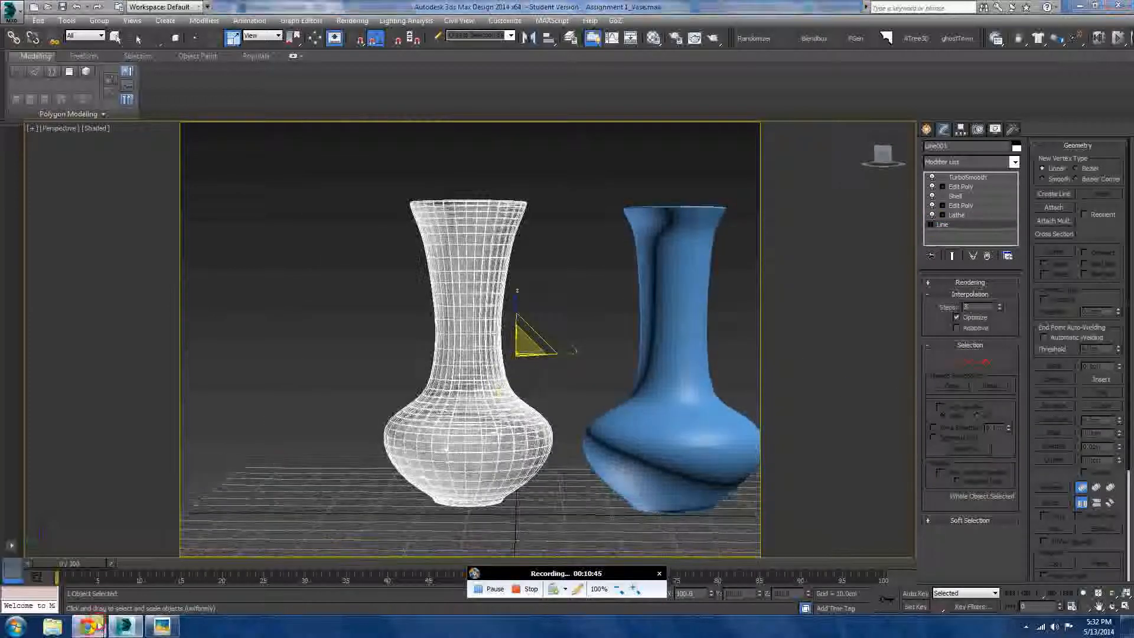
Edit the white vase's base Line and convert the vertex at the bottom of the neck to Bezier
{"action": "mouse_move", "coordinate": [91, 598]}
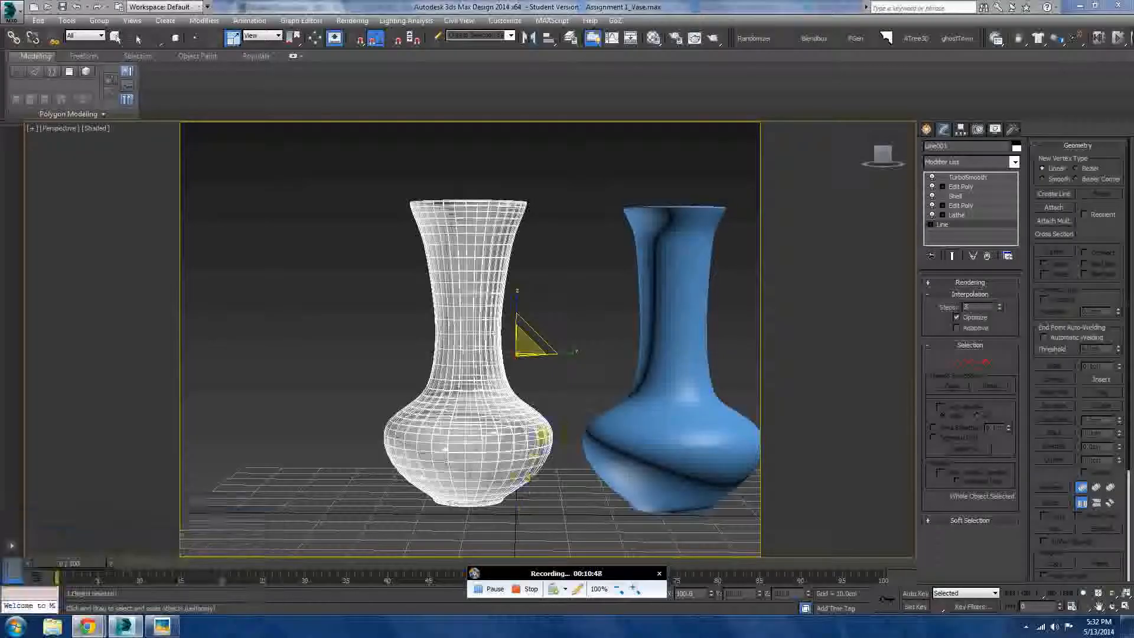
{"action": "scroll", "coordinate": [531, 332], "scroll_direction": "up", "scroll_amount": 3}
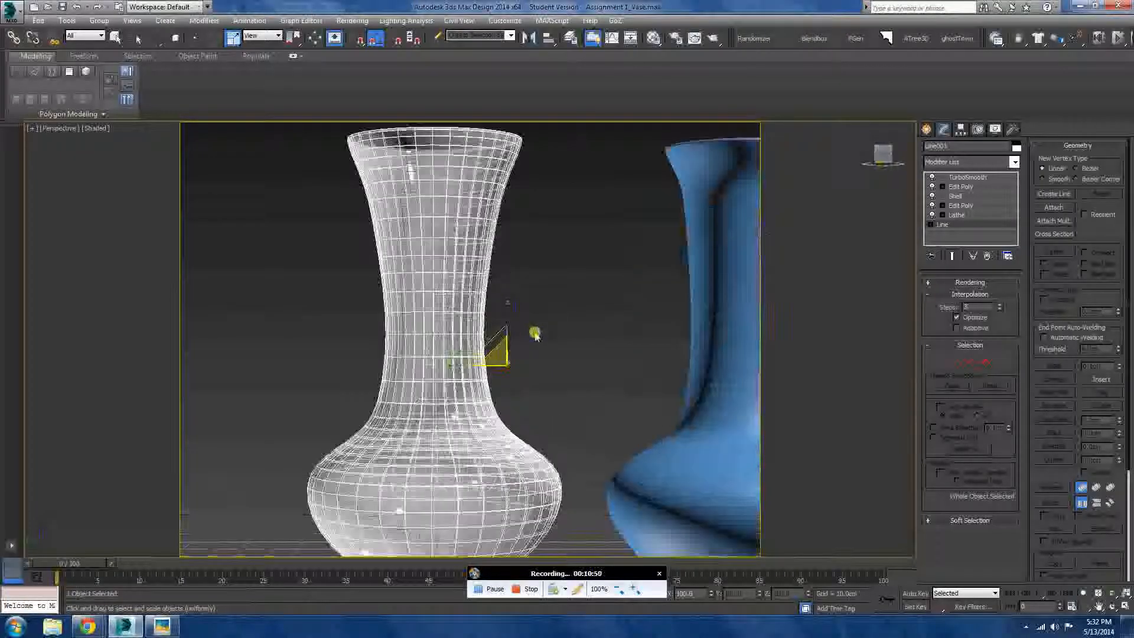
{"action": "key", "text": "e"}
{"action": "middle_click_drag", "start_coordinate": [527, 375], "coordinate": [567, 322], "text": "alt"}
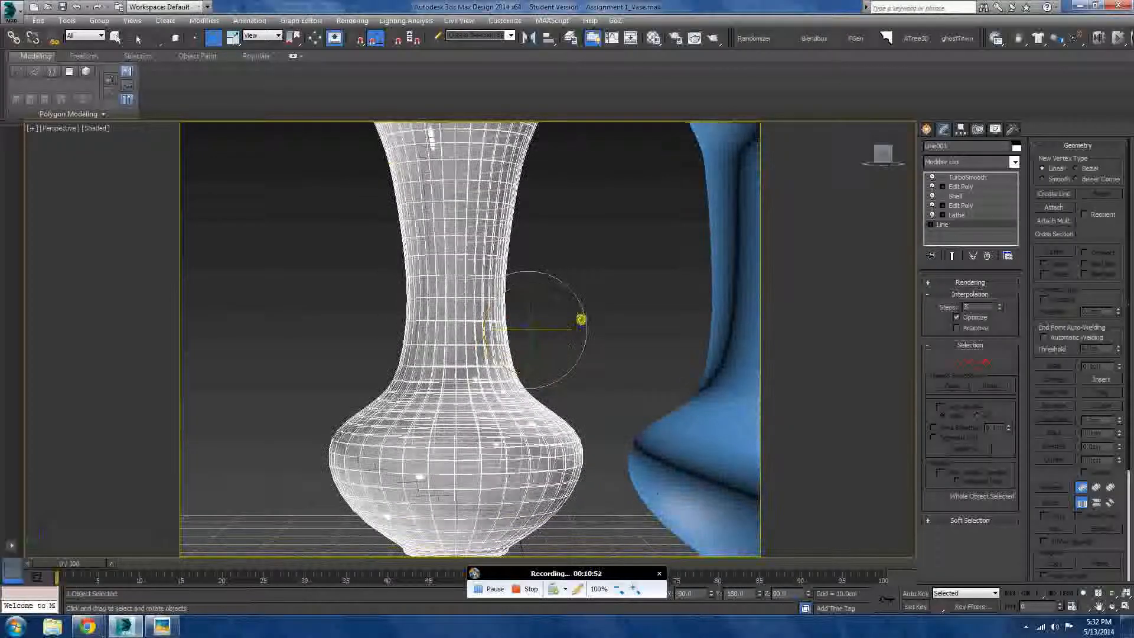
{"action": "left_click", "coordinate": [956, 361]}
{"action": "left_click", "coordinate": [551, 370]}
{"action": "scroll", "coordinate": [532, 372], "scroll_direction": "up", "scroll_amount": 2}
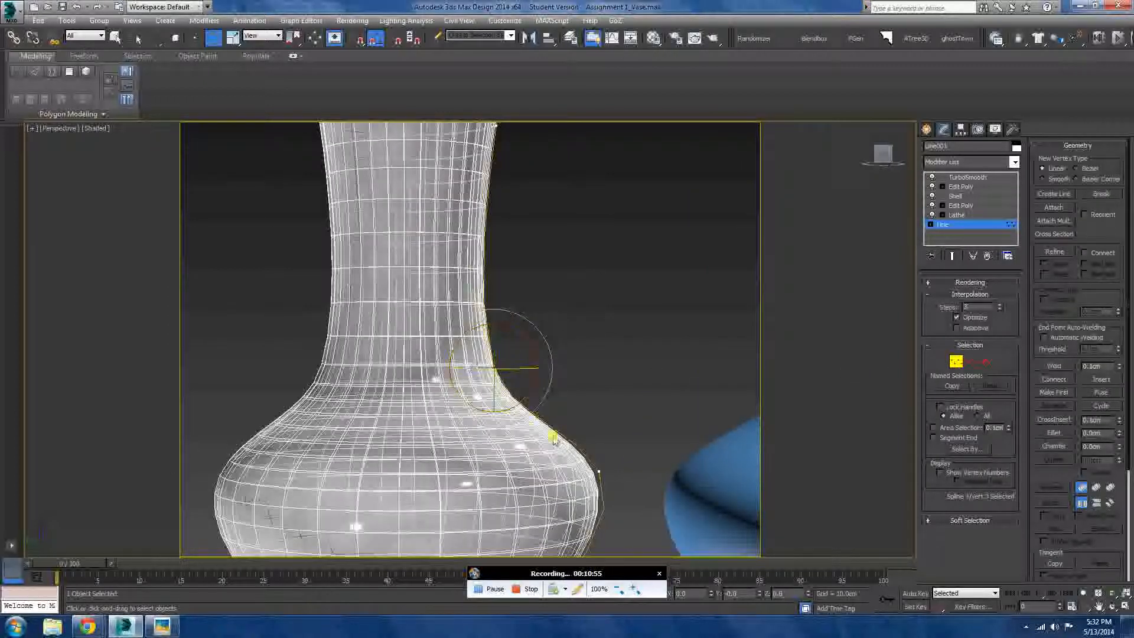
{"action": "scroll", "coordinate": [493, 363], "scroll_direction": "up", "scroll_amount": 2}
{"action": "key", "text": "w"}
{"action": "right_click", "coordinate": [494, 354]}
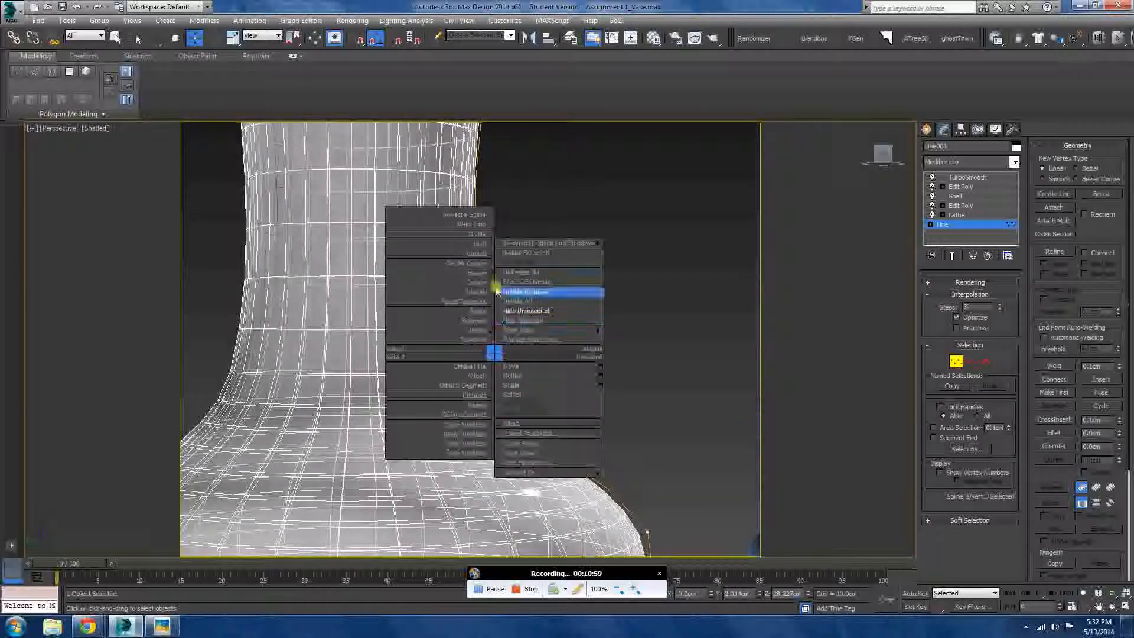
{"action": "left_click", "coordinate": [489, 273]}
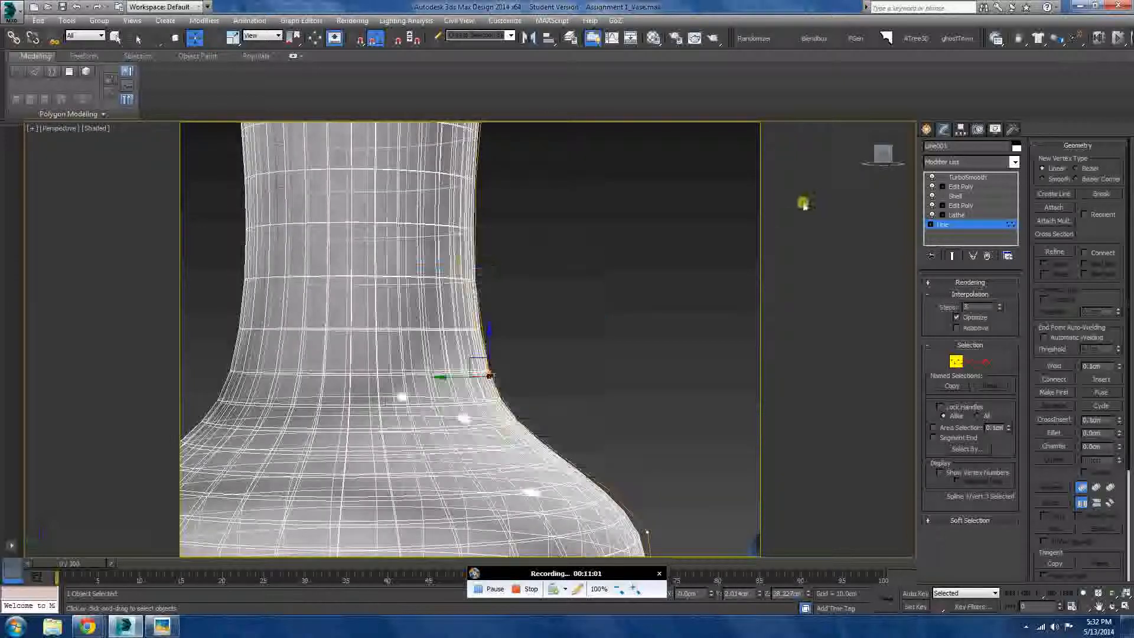
Switch to an orthographic view and adjust the neck vertex's upper Bezier handle to smooth the transition into the body
{"action": "key", "text": "u"}
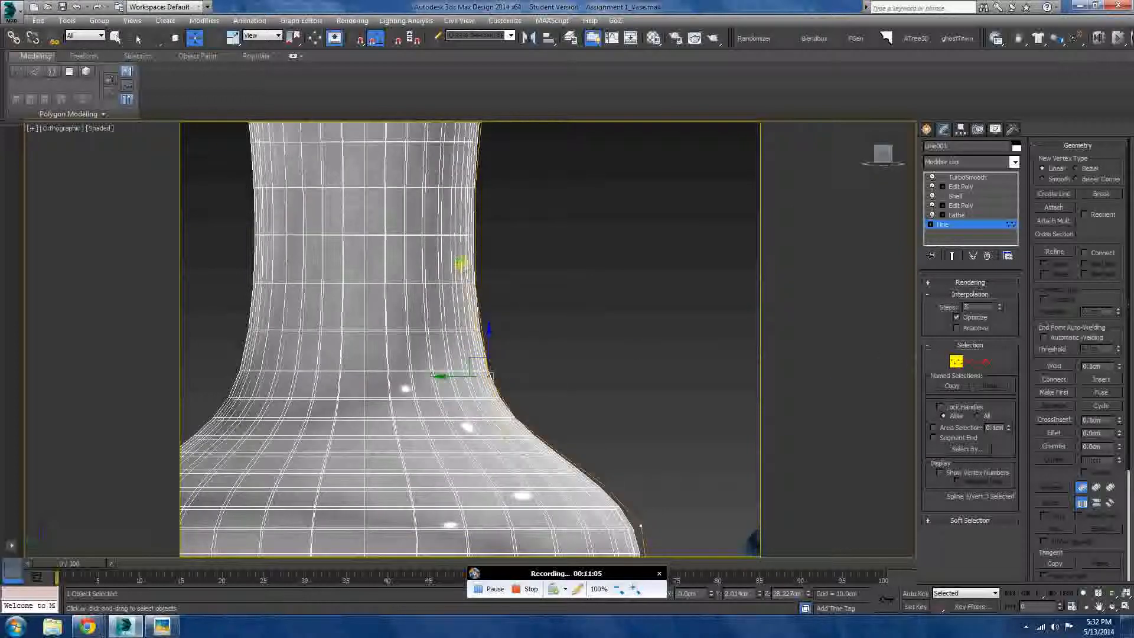
{"action": "left_click", "coordinate": [455, 262]}
{"action": "left_click", "coordinate": [493, 382]}
{"action": "left_click_drag", "start_coordinate": [454, 260], "coordinate": [463, 294]}
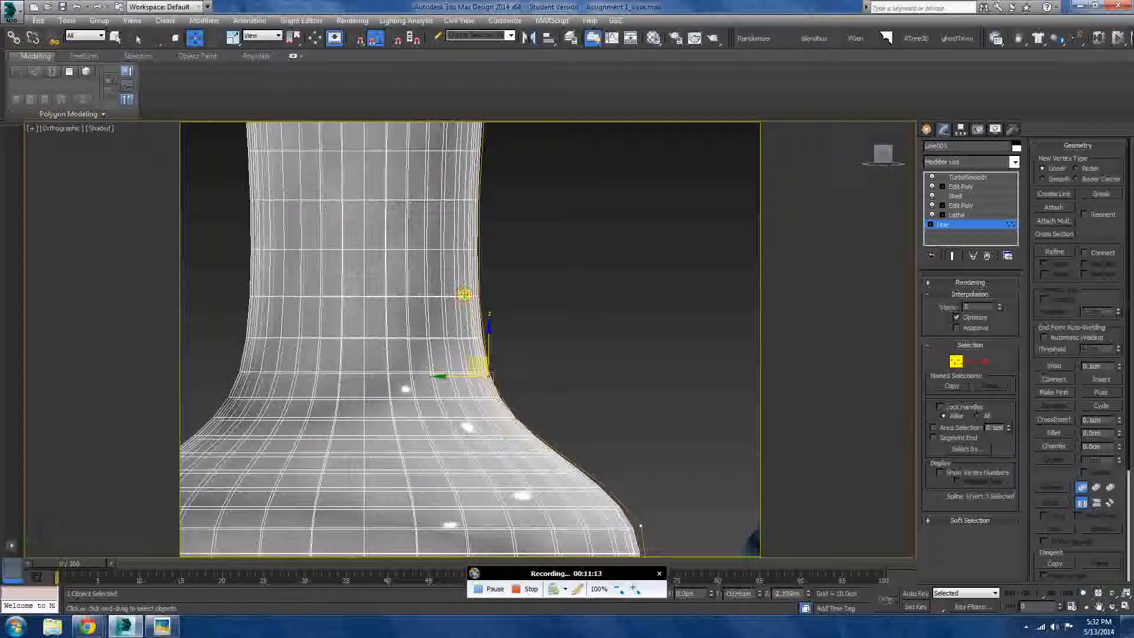
{"action": "right_click", "coordinate": [462, 292]}
{"action": "right_click", "coordinate": [711, 276]}
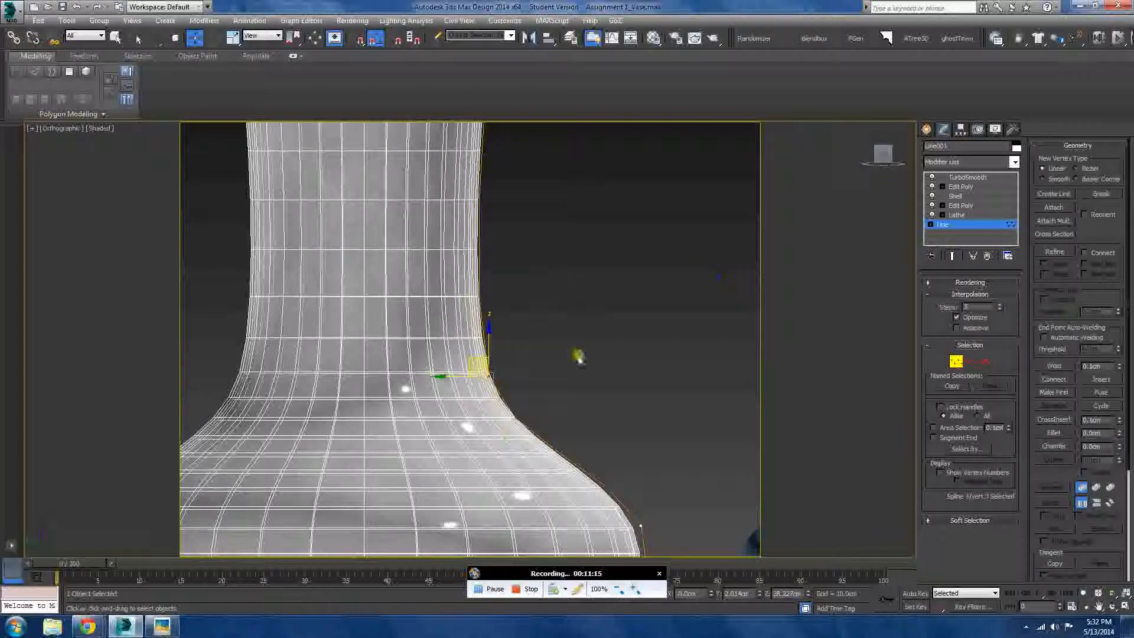
Deselect the neck vertex, leave vertex editing and show both vases again
{"action": "right_click", "coordinate": [483, 374]}
{"action": "left_click", "coordinate": [462, 293]}
{"action": "key", "text": "e"}
{"action": "key", "text": "r"}
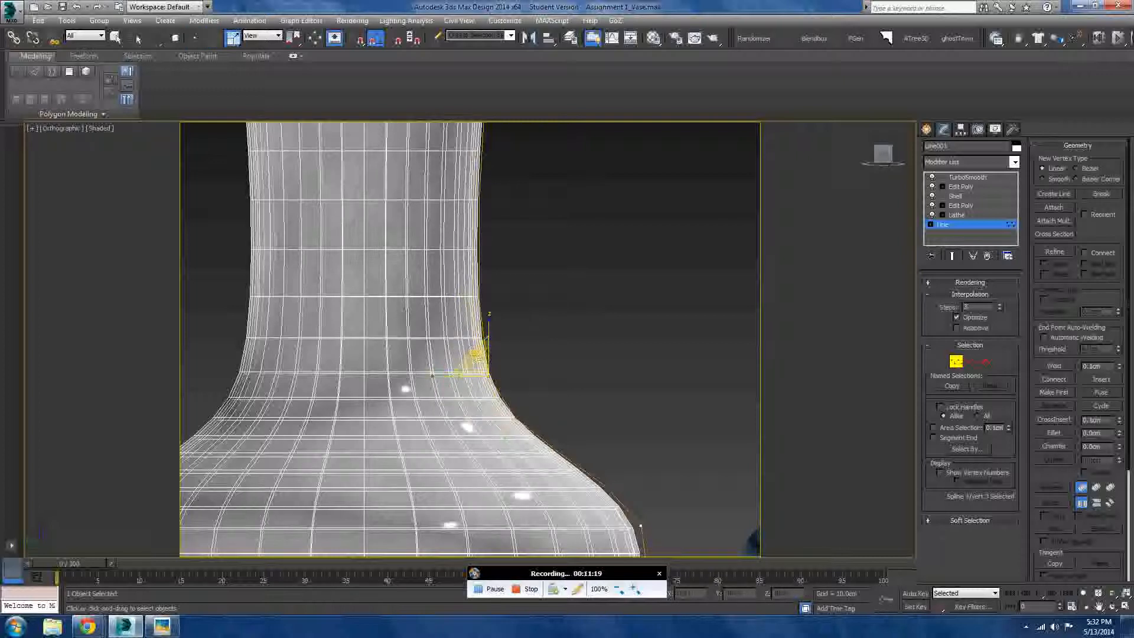
{"action": "left_click", "coordinate": [598, 341]}
{"action": "scroll", "coordinate": [598, 341], "scroll_direction": "down", "scroll_amount": 3}
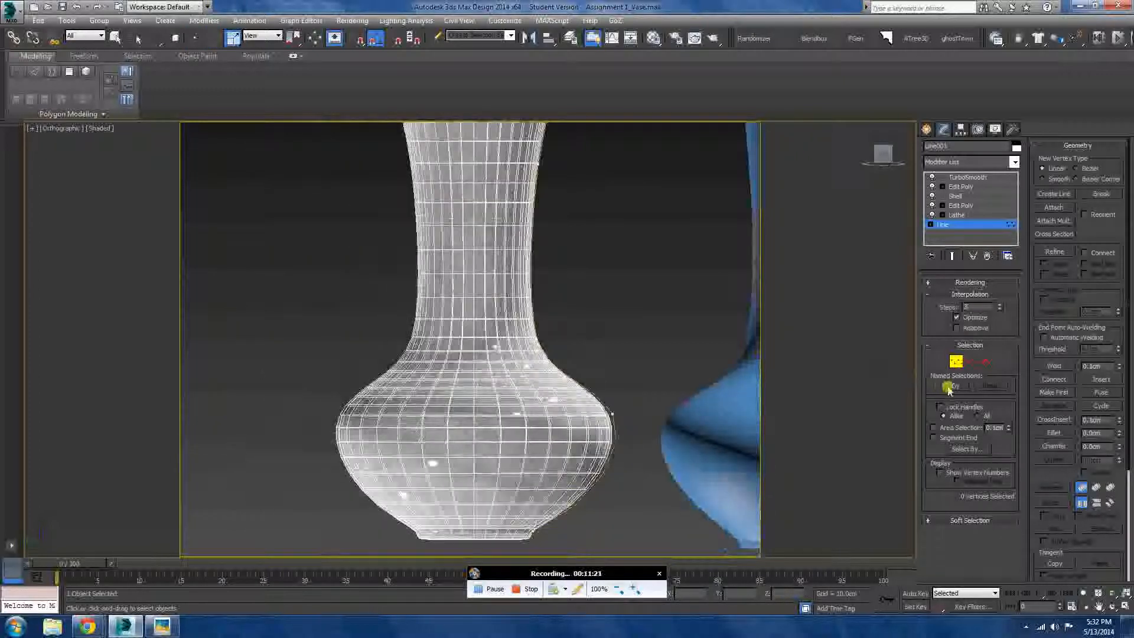
{"action": "left_click", "coordinate": [956, 361]}
{"action": "scroll", "coordinate": [562, 351], "scroll_direction": "down", "scroll_amount": 3}
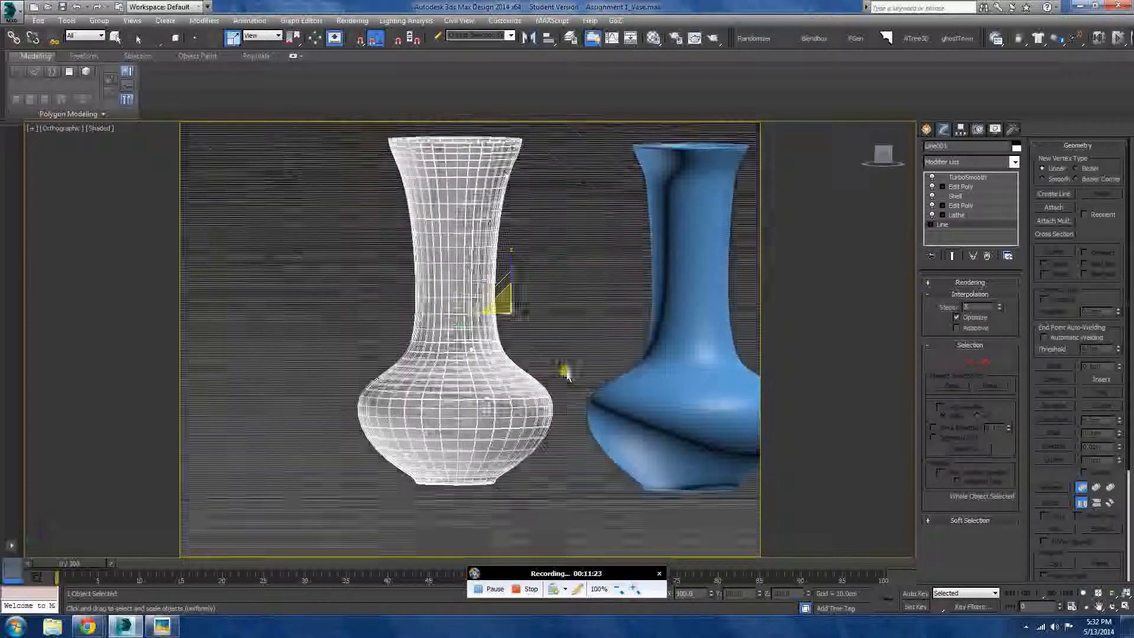
Delete the blue vase, keeping only the white one in the scene
{"action": "left_click", "coordinate": [562, 379]}
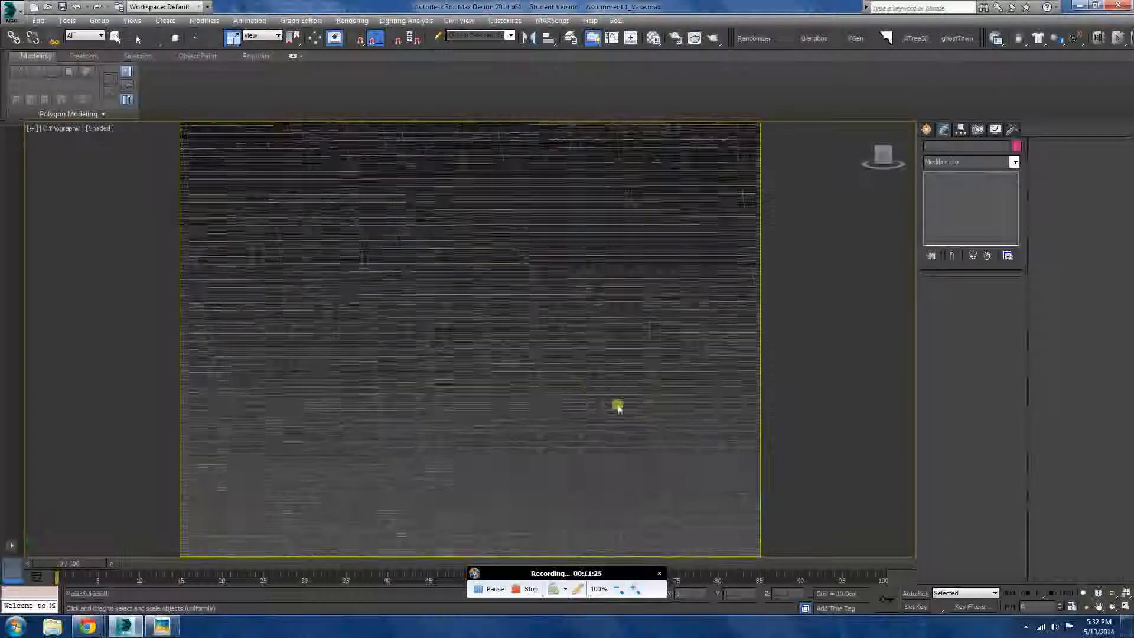
{"action": "left_click", "coordinate": [576, 449]}
{"action": "scroll", "coordinate": [509, 299], "scroll_direction": "down", "scroll_amount": 3}
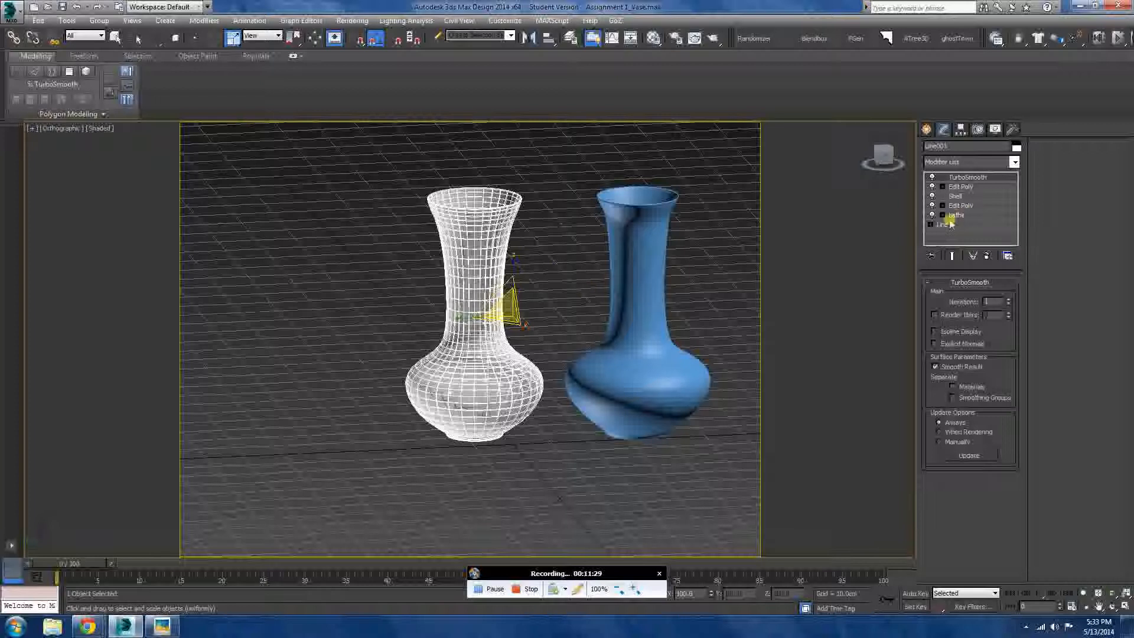
{"action": "left_click", "coordinate": [680, 318]}
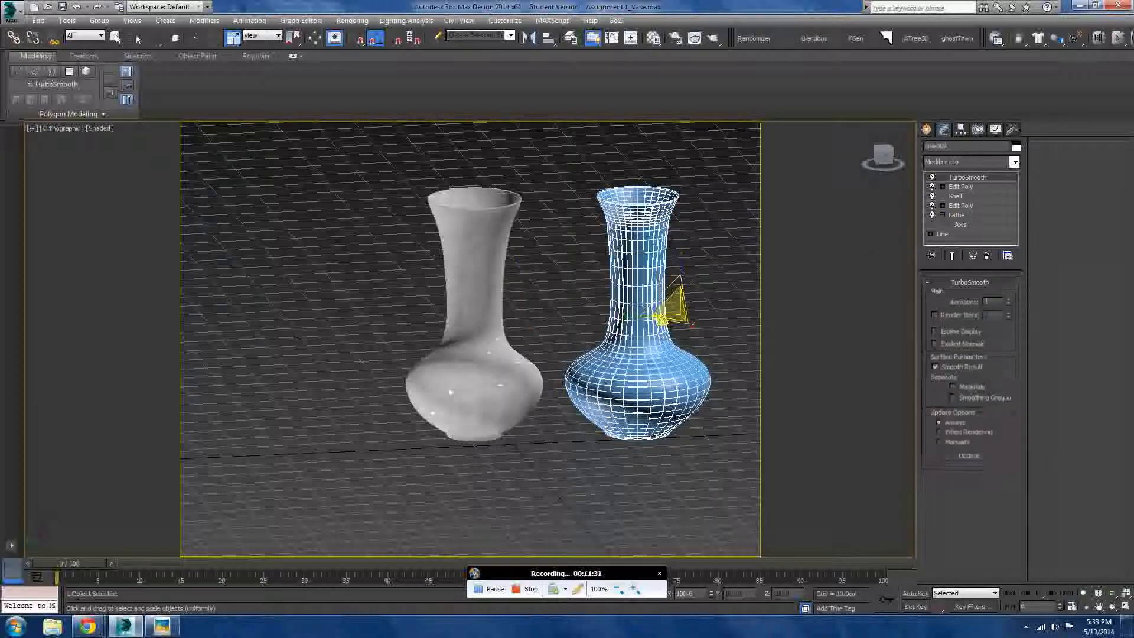
{"action": "key", "text": "Delete"}
Select the white vase and unhide all hidden scene objects, including the backdrop, lights and camera
{"action": "left_click", "coordinate": [499, 361]}
{"action": "middle_click_drag", "start_coordinate": [498, 362], "coordinate": [589, 417], "text": "alt"}
{"action": "right_click", "coordinate": [589, 417]}
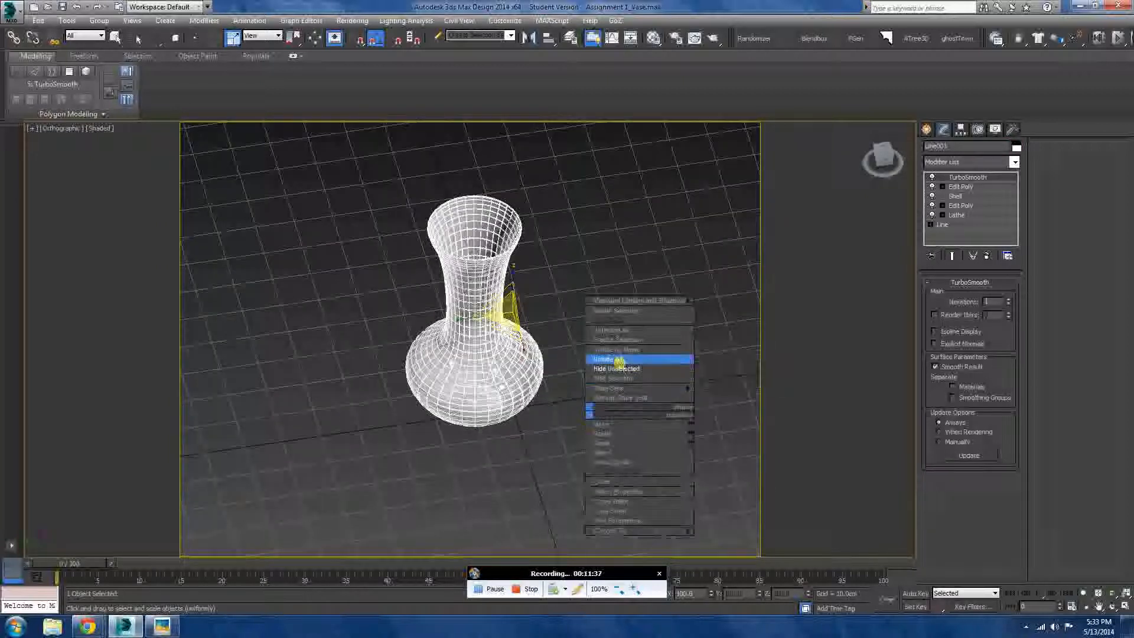
{"action": "left_click", "coordinate": [617, 360]}
{"action": "middle_click_drag", "start_coordinate": [557, 381], "coordinate": [863, 320], "text": "alt"}
{"action": "scroll", "coordinate": [581, 346], "scroll_direction": "down", "scroll_amount": 3}
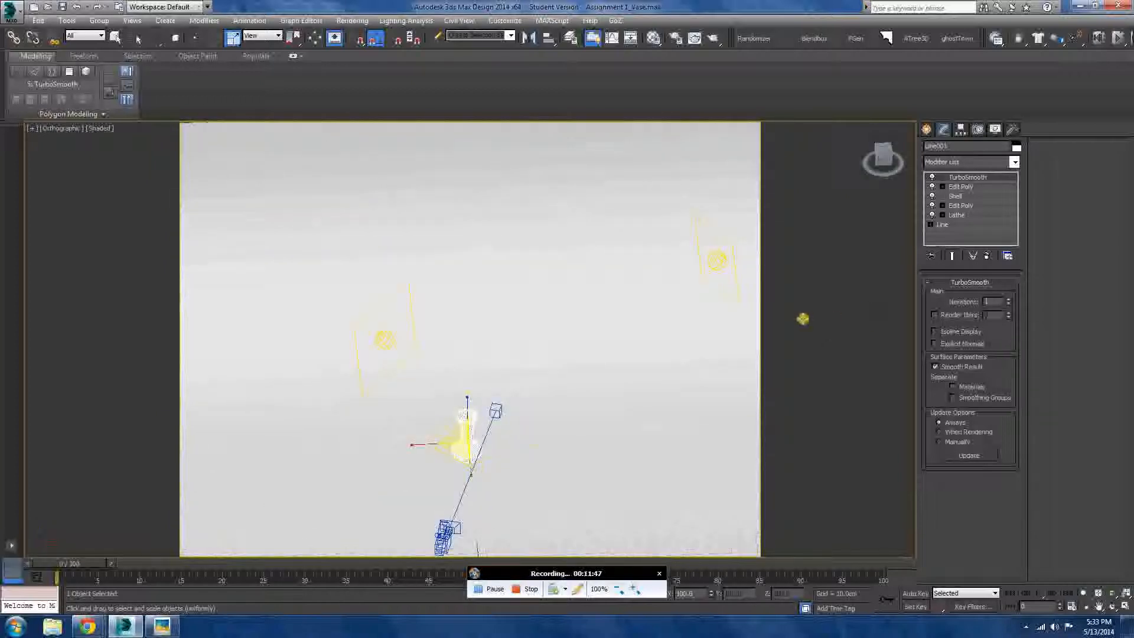
Select the rectangular light nearest the vase and set the viewport shading to Realistic with the whole backdrop in view
{"action": "left_click", "coordinate": [390, 337]}
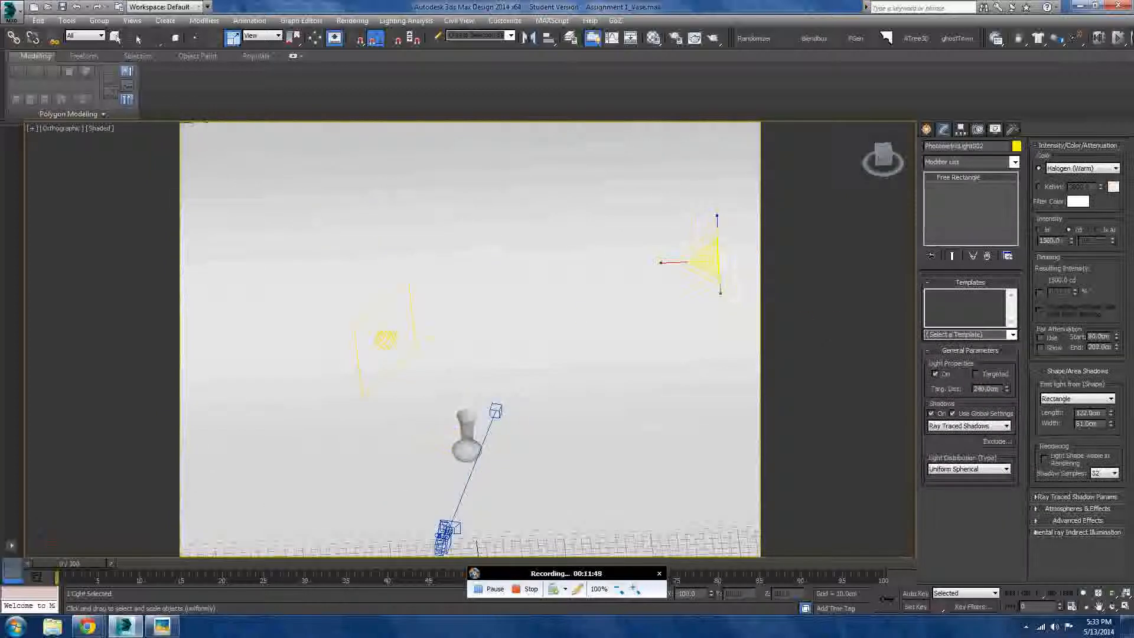
{"action": "mouse_move", "coordinate": [394, 335]}
{"action": "middle_mouse_down", "text": "alt"}
{"action": "mouse_move", "coordinate": [346, 307]}
{"action": "mouse_move", "coordinate": [387, 349]}
{"action": "mouse_move", "coordinate": [452, 310]}
{"action": "middle_mouse_up", "text": "alt"}
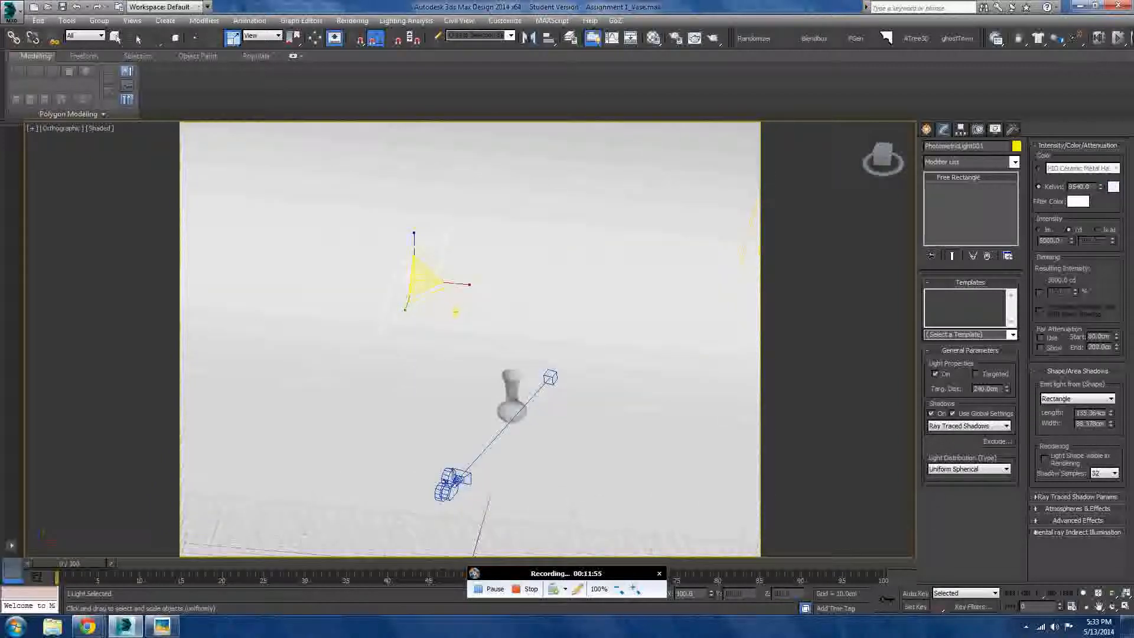
{"action": "mouse_move", "coordinate": [478, 329]}
{"action": "middle_mouse_down"}
{"action": "mouse_move", "coordinate": [386, 325]}
{"action": "mouse_move", "coordinate": [442, 337]}
{"action": "middle_mouse_up"}
{"action": "scroll", "coordinate": [385, 326], "scroll_direction": "down", "scroll_amount": 4}
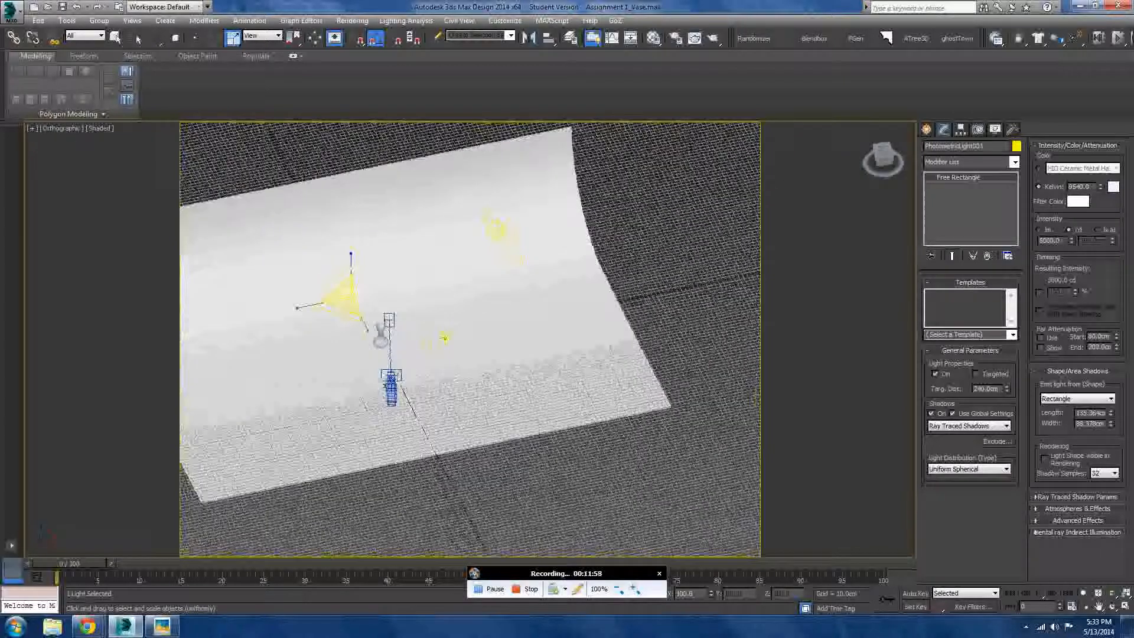
{"action": "left_click", "coordinate": [92, 128]}
{"action": "left_click", "coordinate": [118, 142]}
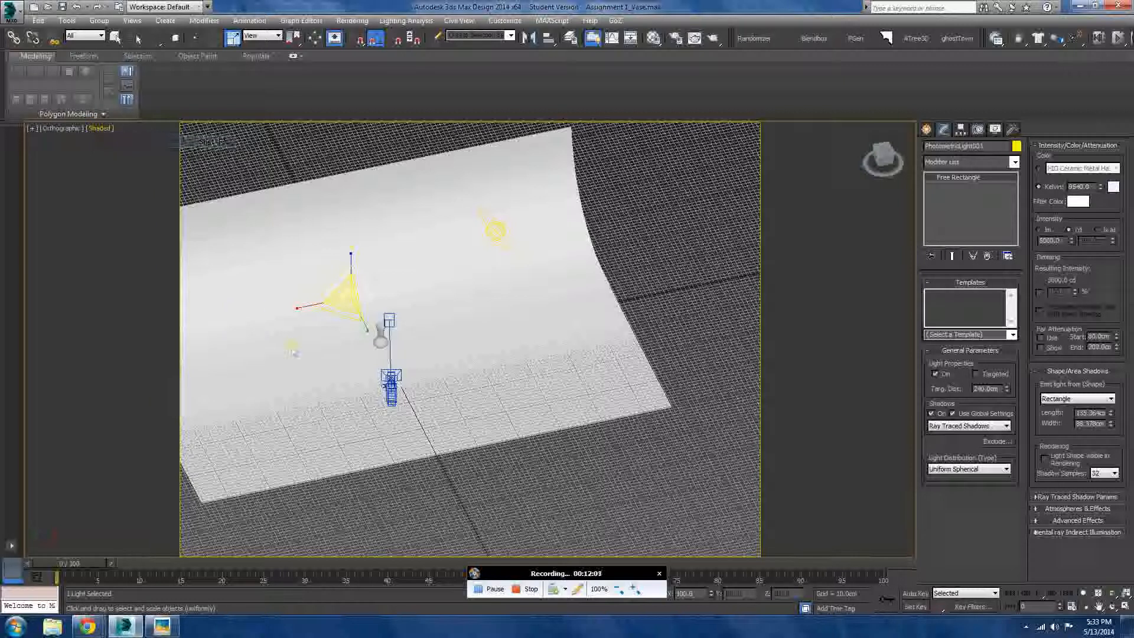
{"action": "mouse_move", "coordinate": [461, 367]}
{"action": "middle_mouse_down"}
{"action": "mouse_move", "coordinate": [534, 402]}
{"action": "mouse_move", "coordinate": [533, 371]}
{"action": "middle_mouse_up"}
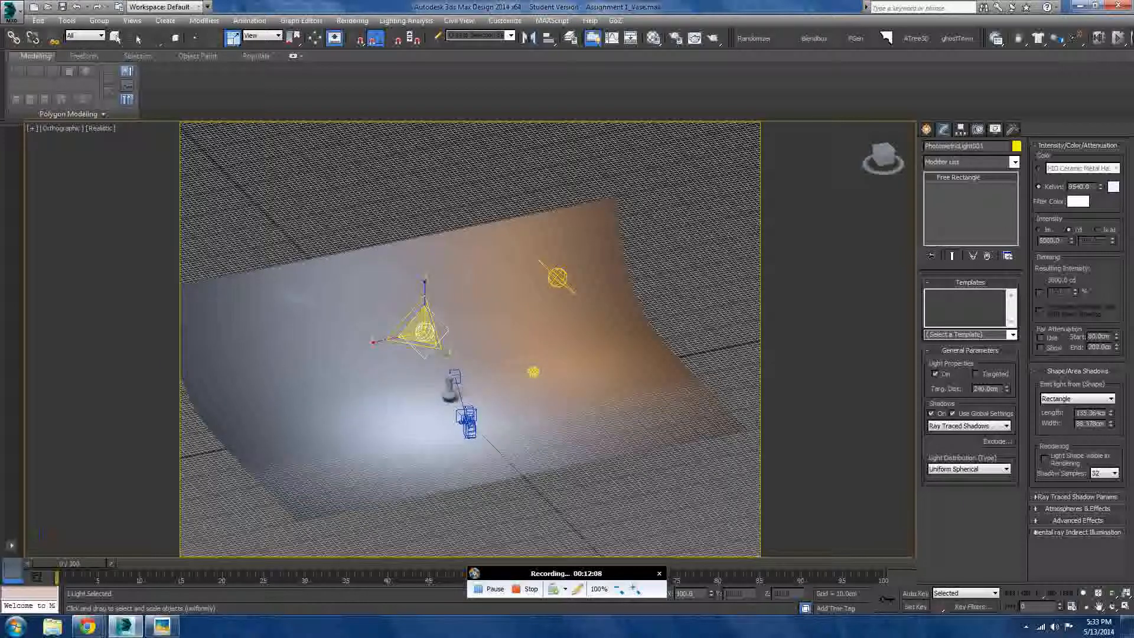
Compare the colour temperature and intensity settings of the cool and warm photometric lights
{"action": "left_click", "coordinate": [557, 278]}
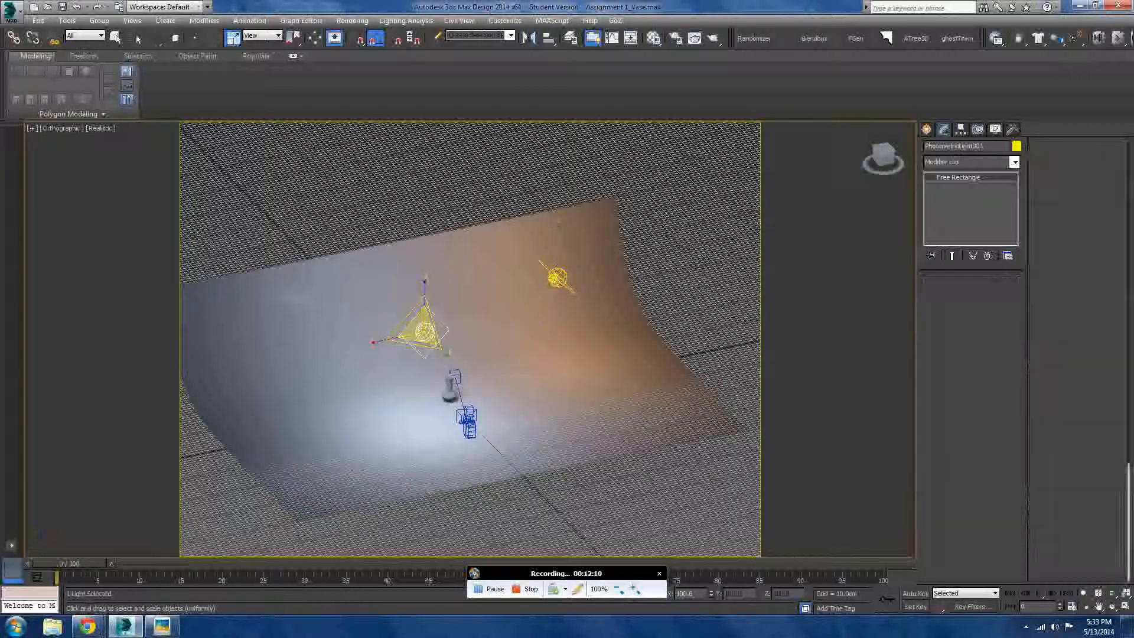
{"action": "middle_click_drag", "start_coordinate": [464, 304], "coordinate": [511, 364]}
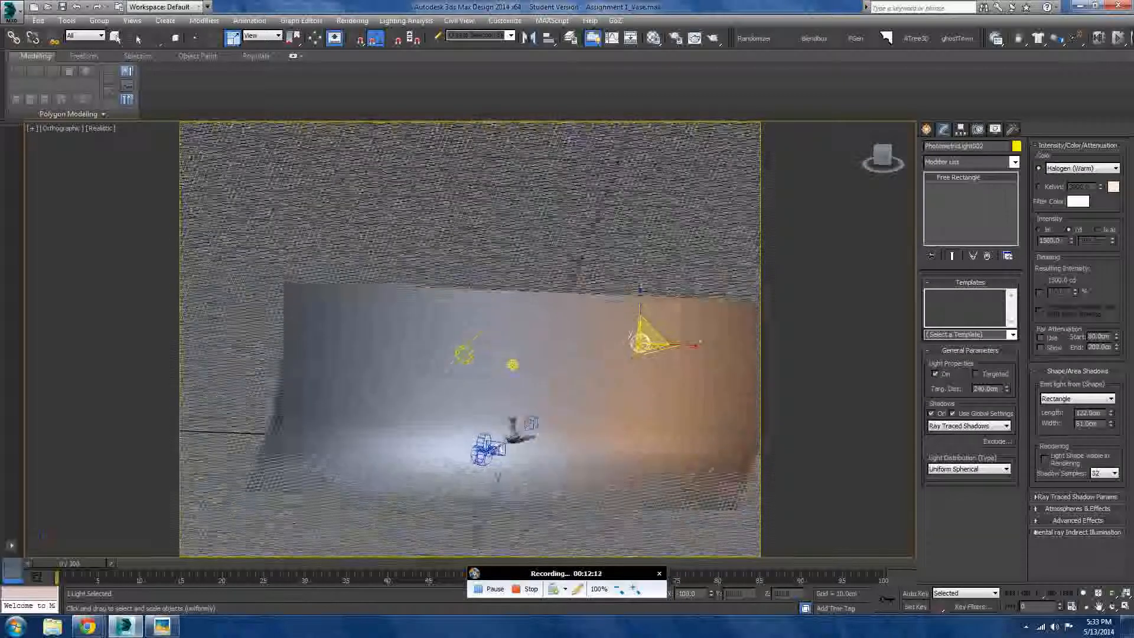
{"action": "scroll", "coordinate": [511, 365], "scroll_direction": "up", "scroll_amount": 2}
{"action": "left_click", "coordinate": [446, 353]}
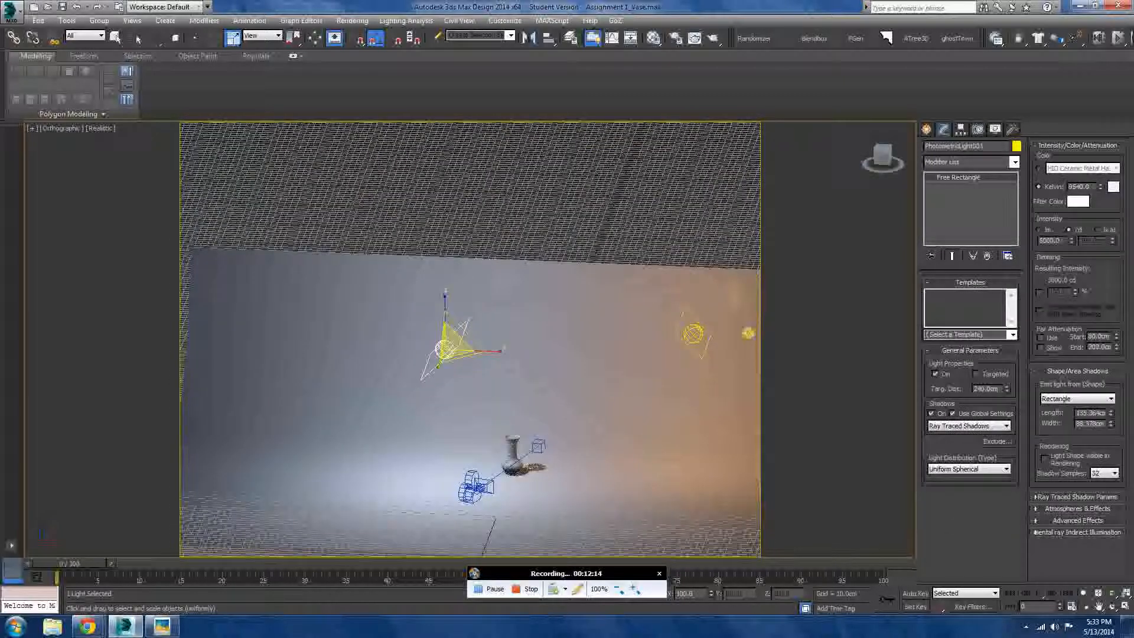
{"action": "left_click", "coordinate": [693, 333]}
{"action": "left_click", "coordinate": [445, 350]}
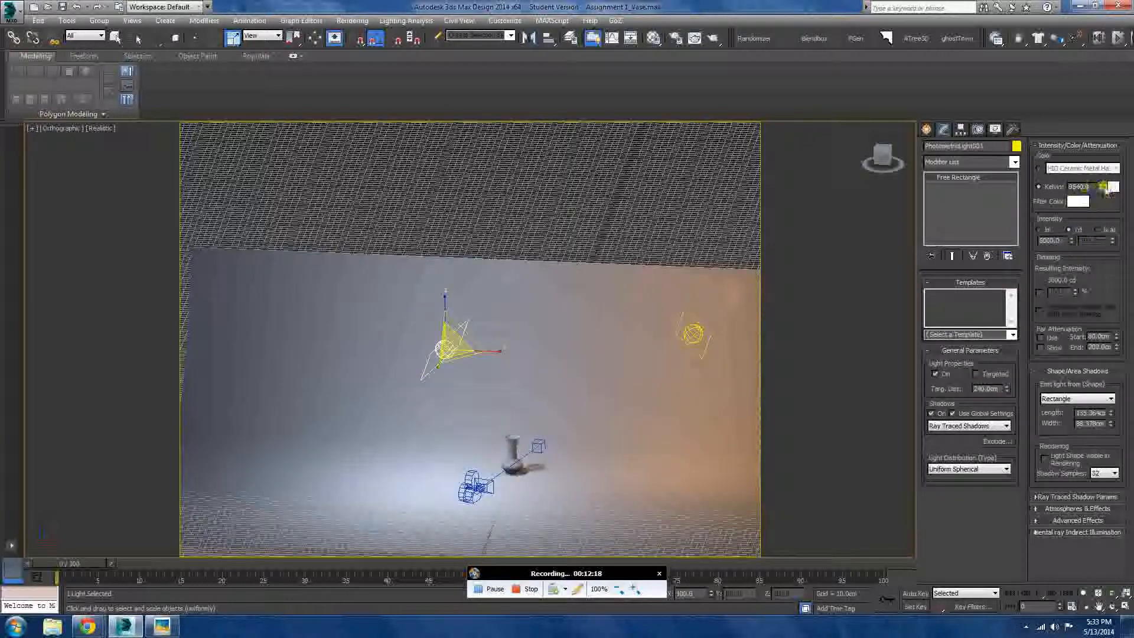
{"action": "left_click", "coordinate": [696, 338]}
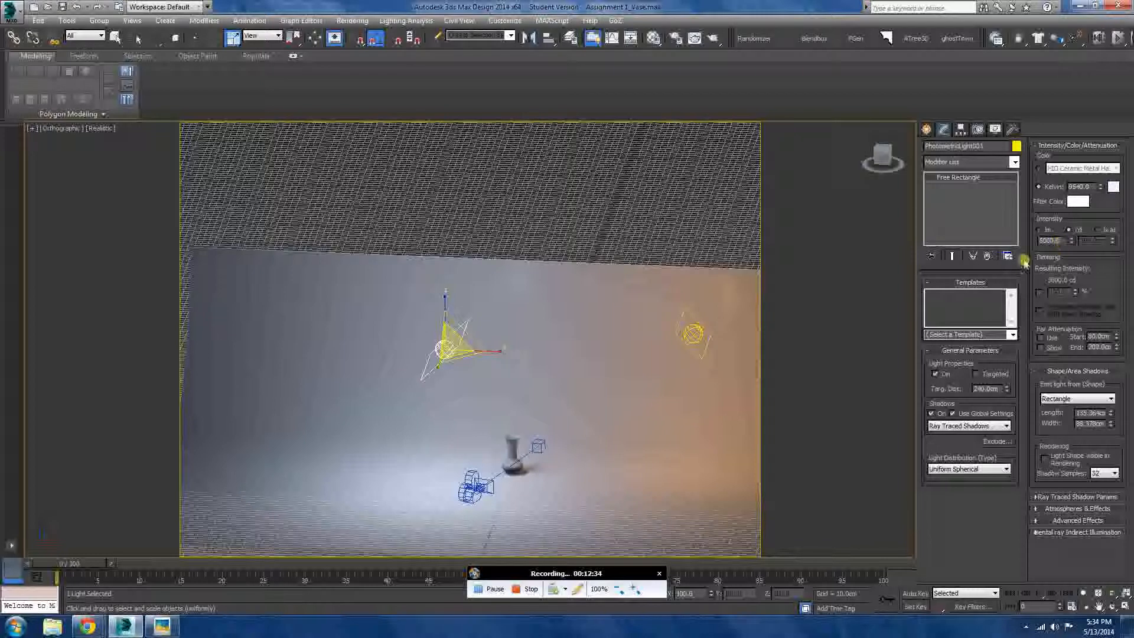
{"action": "left_click", "coordinate": [686, 331]}
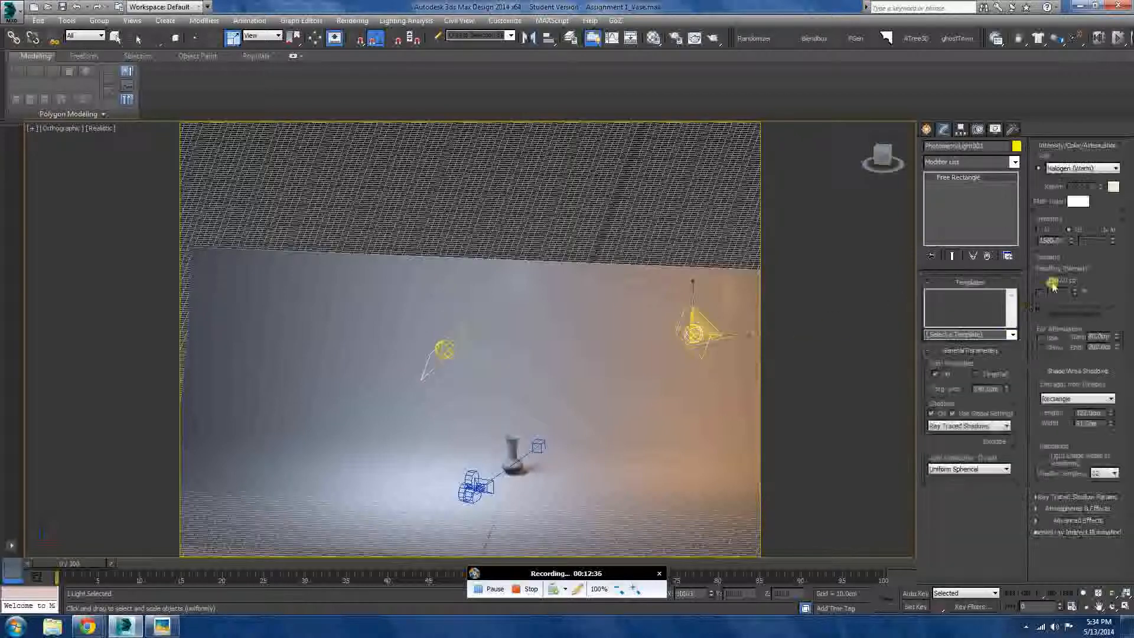
View the studio setup from above and compare the emitter shape and size settings of both photometric lights
{"action": "left_click", "coordinate": [452, 342]}
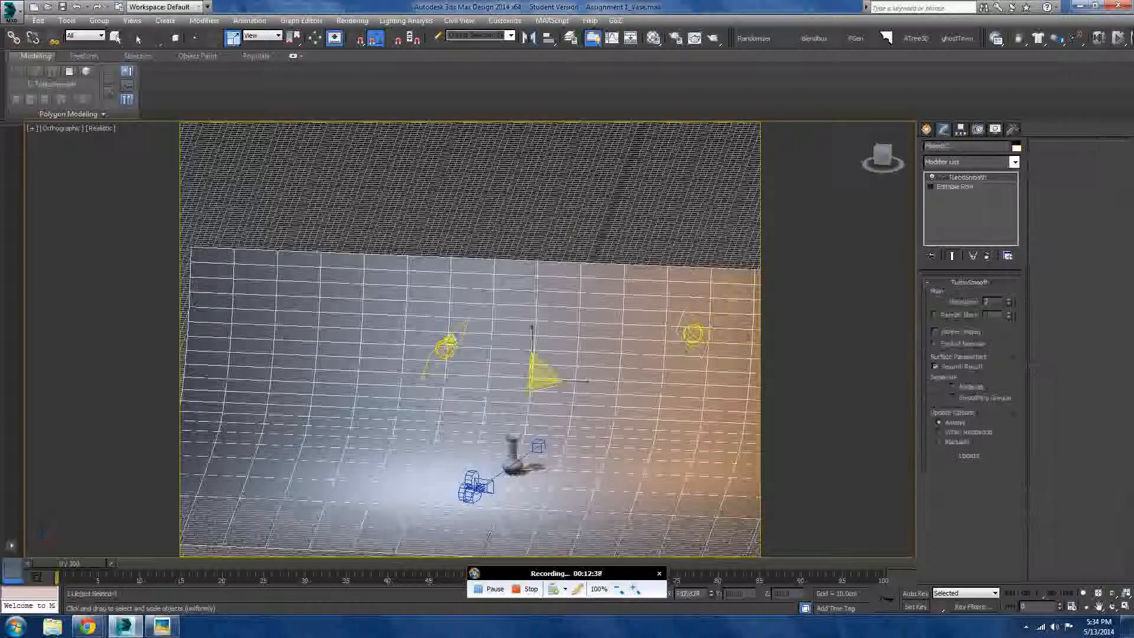
{"action": "left_click", "coordinate": [691, 335]}
{"action": "middle_click_drag", "start_coordinate": [650, 389], "coordinate": [670, 466], "text": "alt"}
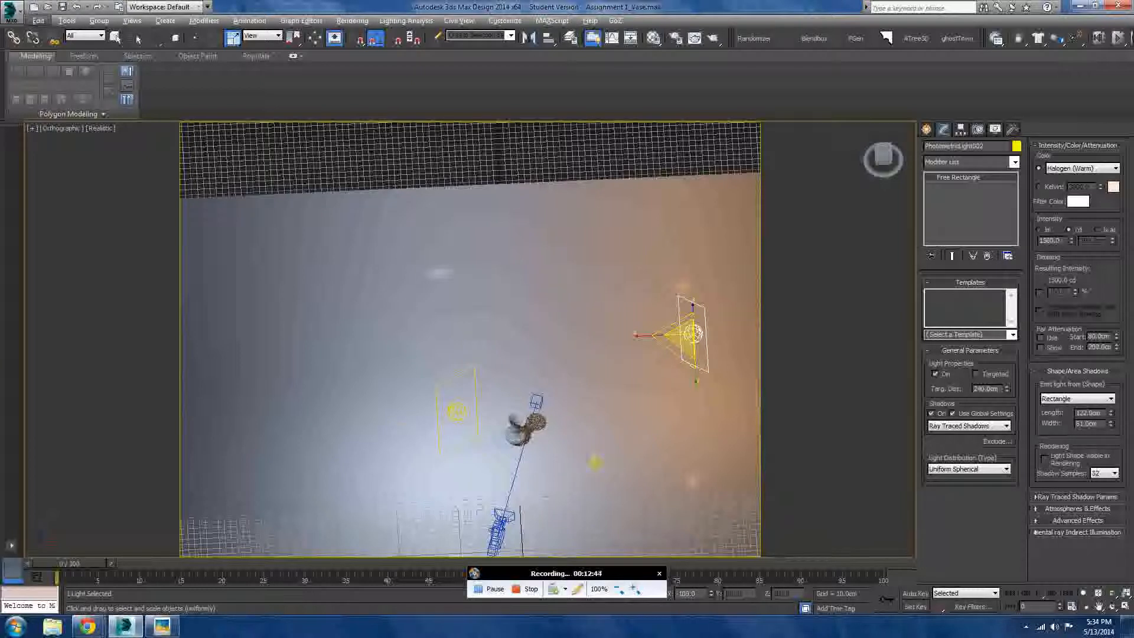
{"action": "left_click", "coordinate": [454, 411]}
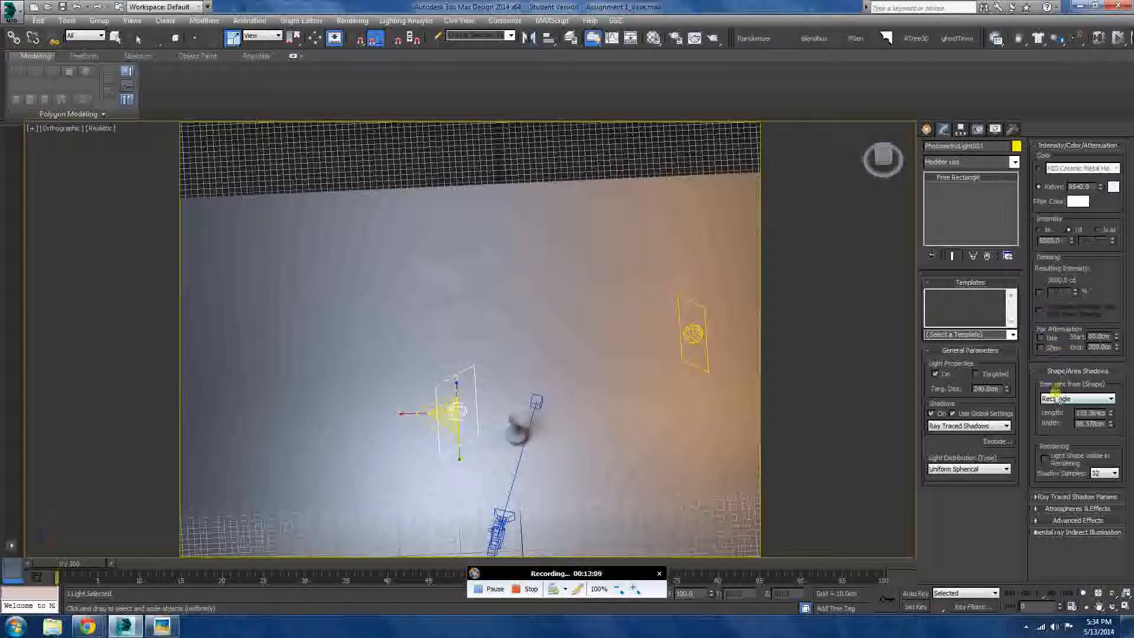
{"action": "left_click", "coordinate": [694, 334]}
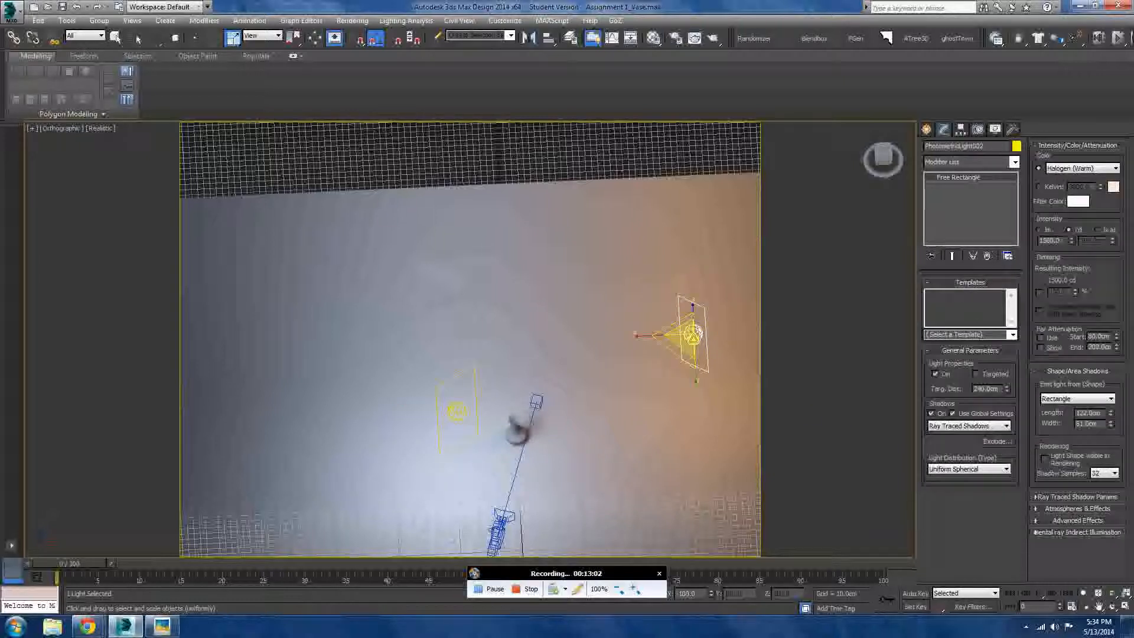